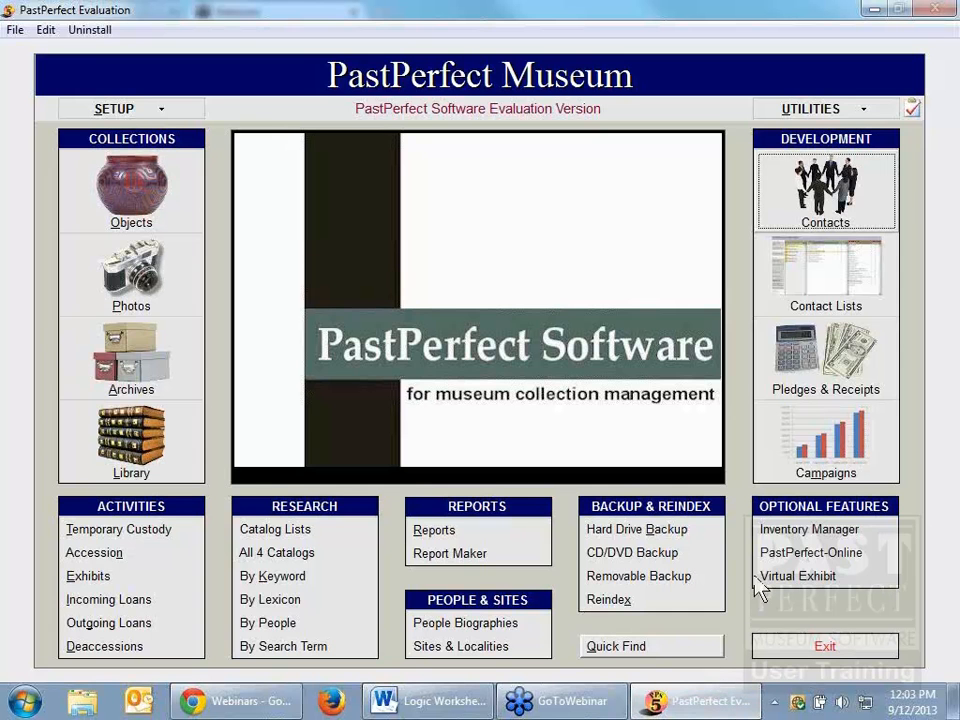
Step: Open the contact records and review the displayed contact's mailing address and donation history
{"action": "left_click", "coordinate": [800, 218]}
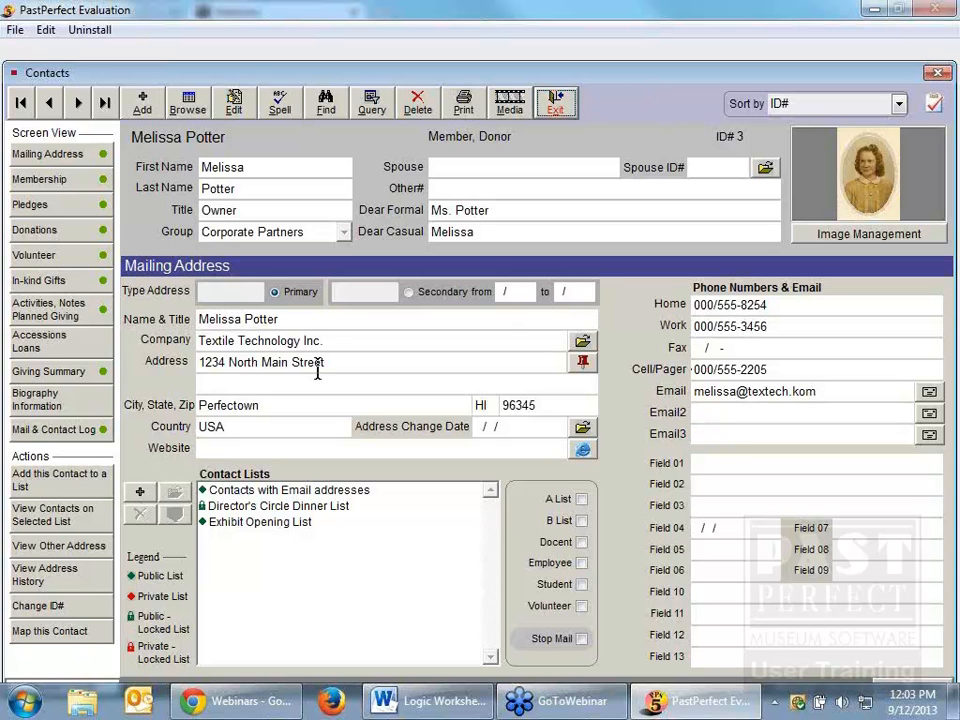
{"action": "left_click", "coordinate": [280, 404]}
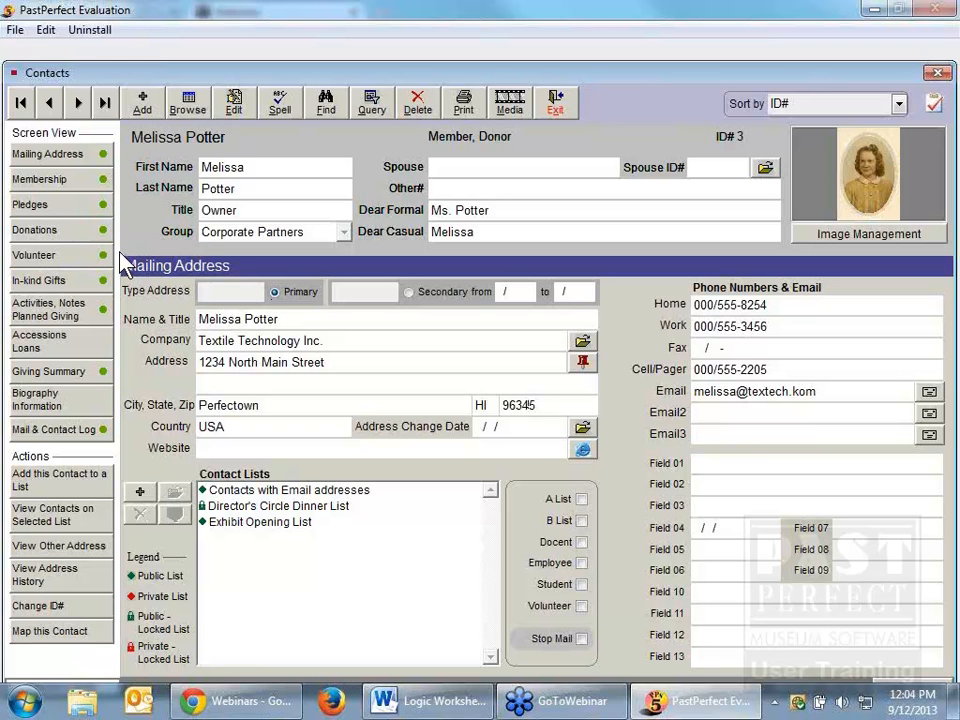
{"action": "left_click", "coordinate": [70, 234]}
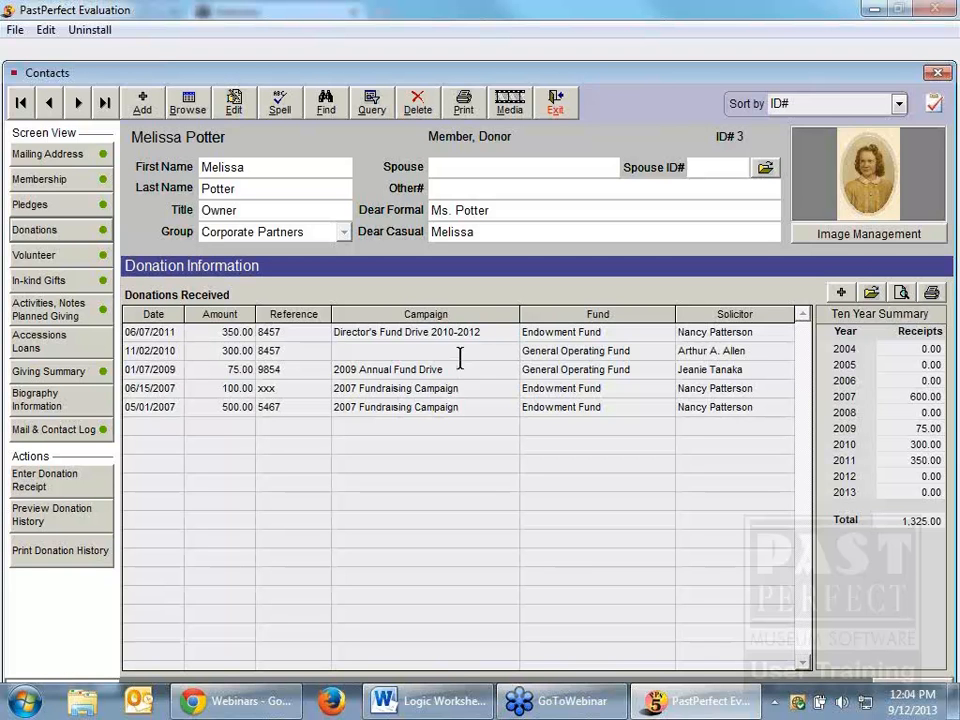
Step: Set the contact's Volunteer Status to Active in the volunteer information and save the record
{"action": "left_click", "coordinate": [60, 262]}
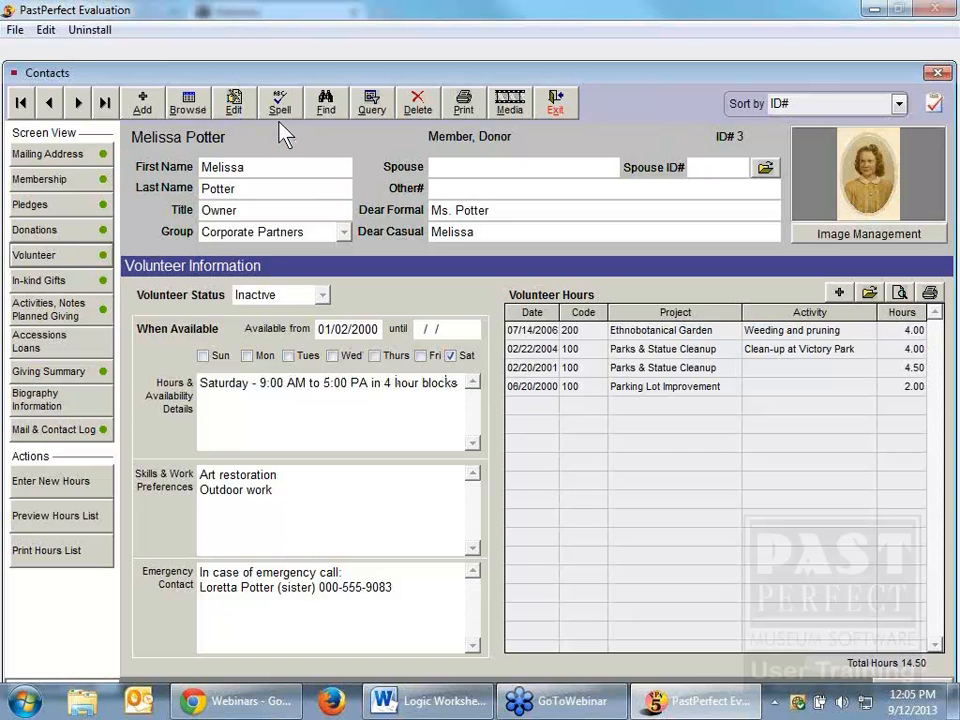
{"action": "left_click", "coordinate": [233, 103]}
{"action": "left_click", "coordinate": [322, 294]}
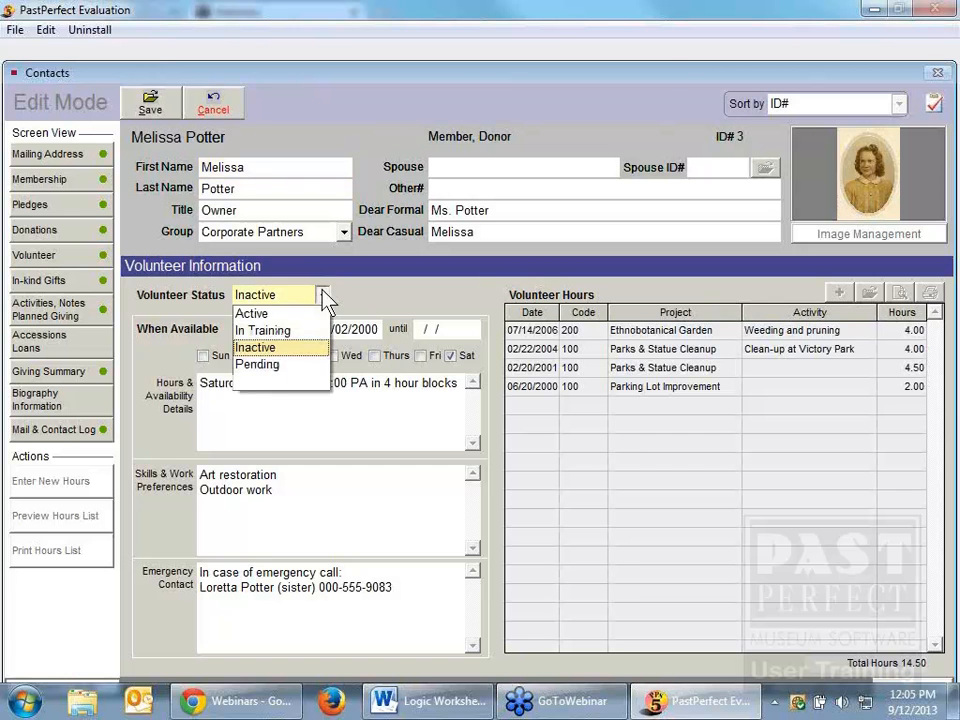
{"action": "left_click", "coordinate": [300, 316]}
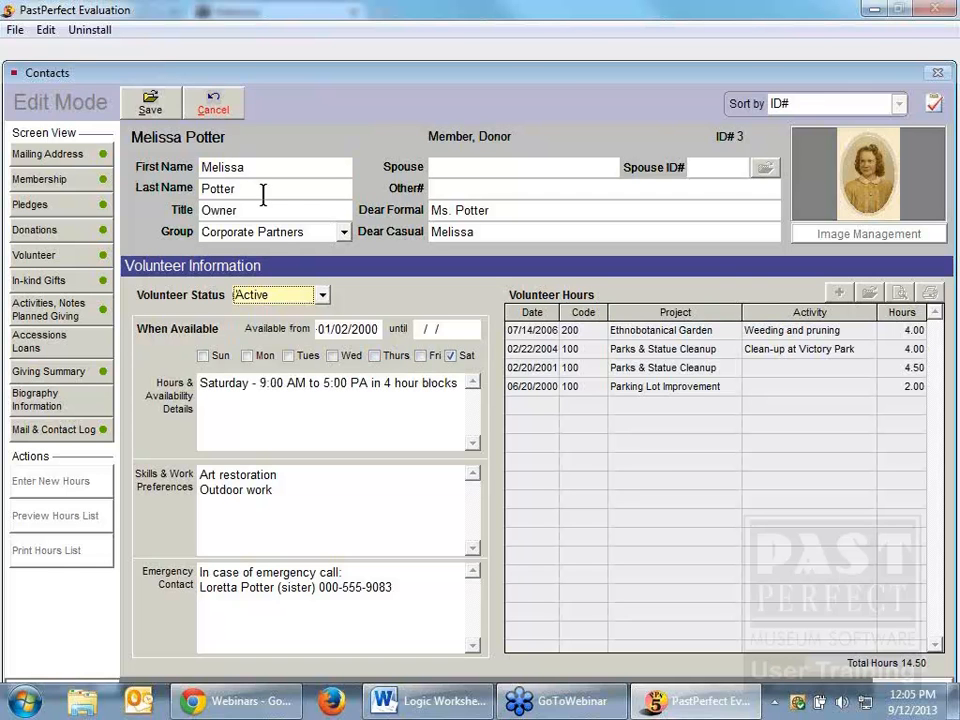
{"action": "left_click", "coordinate": [153, 98]}
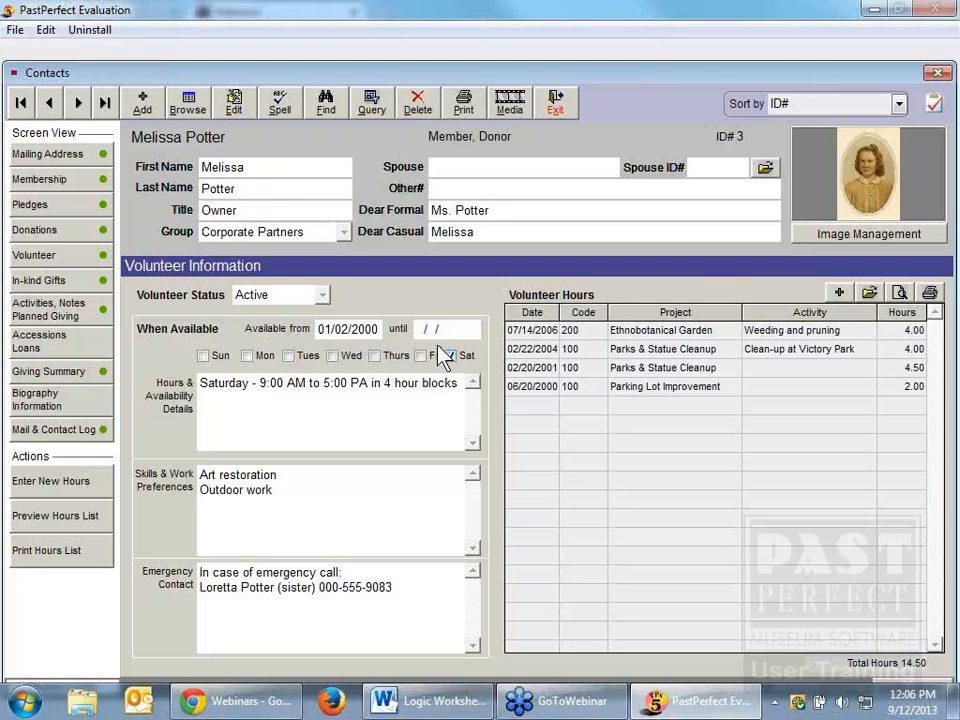
Step: Examine the fields available for a contacts query, from general contact fields through donations, dues, in-kind gifts, pledges and volunteer hours, then leave the query
{"action": "left_click", "coordinate": [371, 103]}
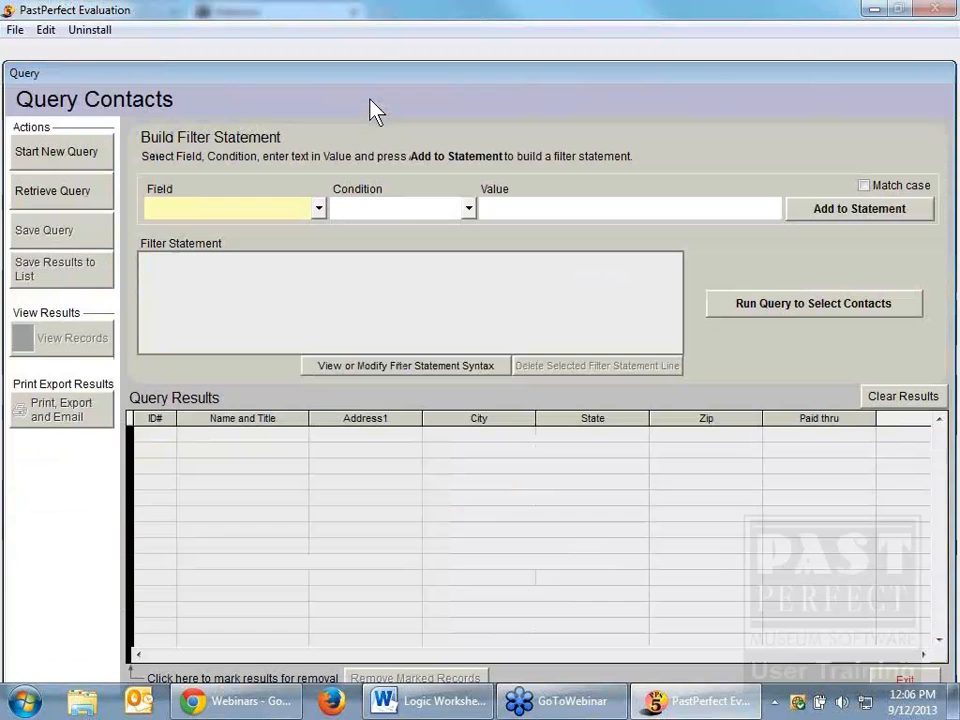
{"action": "left_click", "coordinate": [319, 209]}
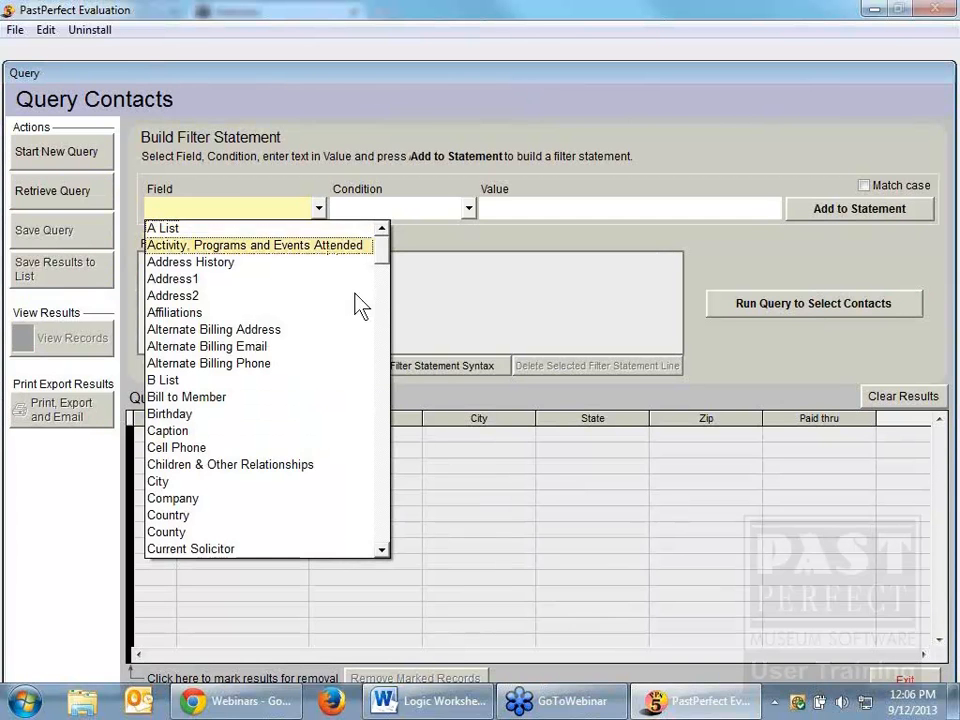
{"action": "left_click", "coordinate": [382, 550]}
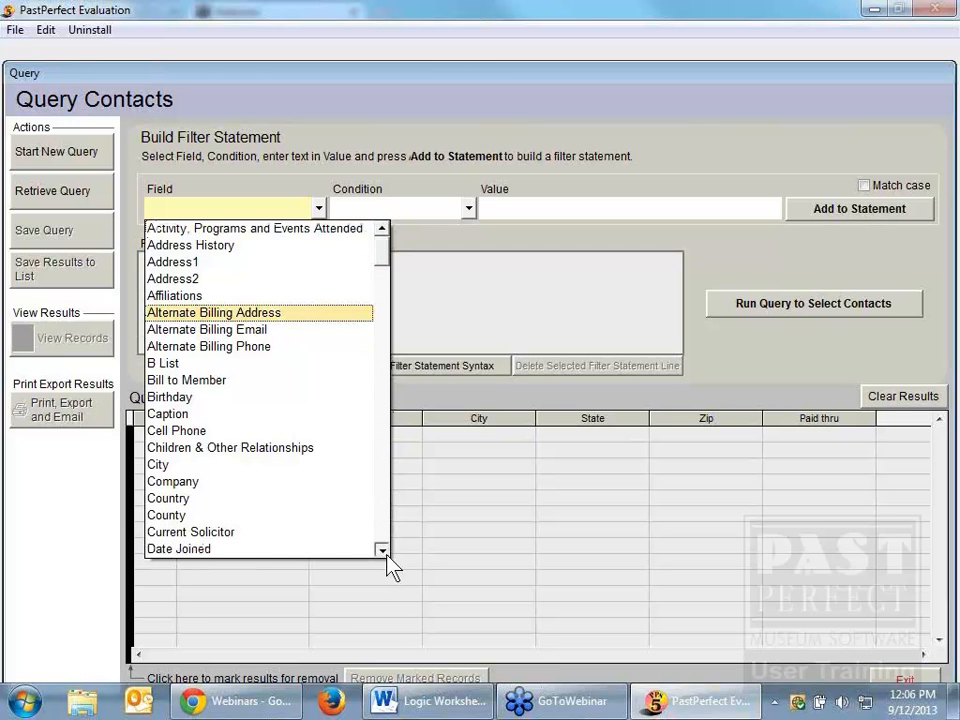
{"action": "left_click", "coordinate": [382, 550]}
{"action": "left_click", "coordinate": [382, 550]}
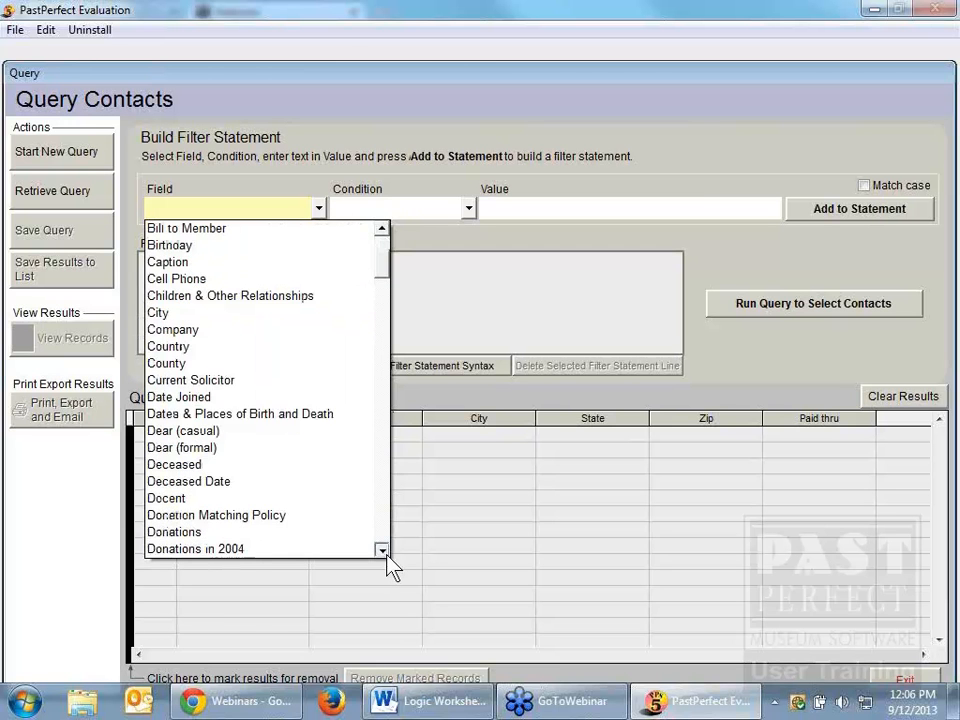
{"action": "left_click", "coordinate": [382, 550]}
{"action": "left_click", "coordinate": [382, 550]}
{"action": "left_click", "coordinate": [382, 550]}
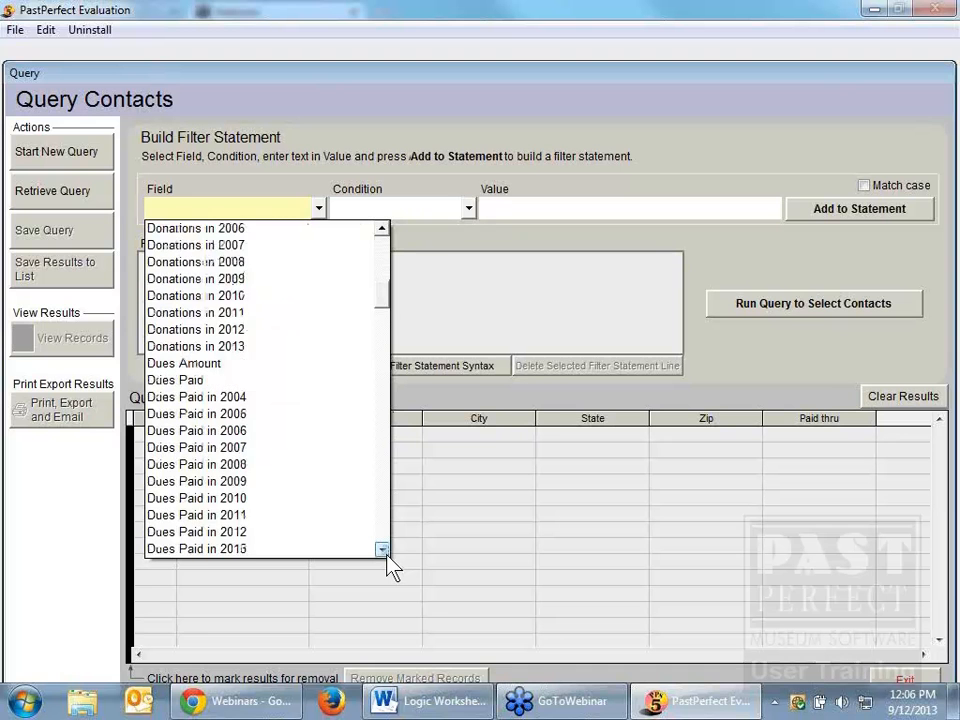
{"action": "left_click", "coordinate": [384, 552]}
{"action": "left_click", "coordinate": [382, 550]}
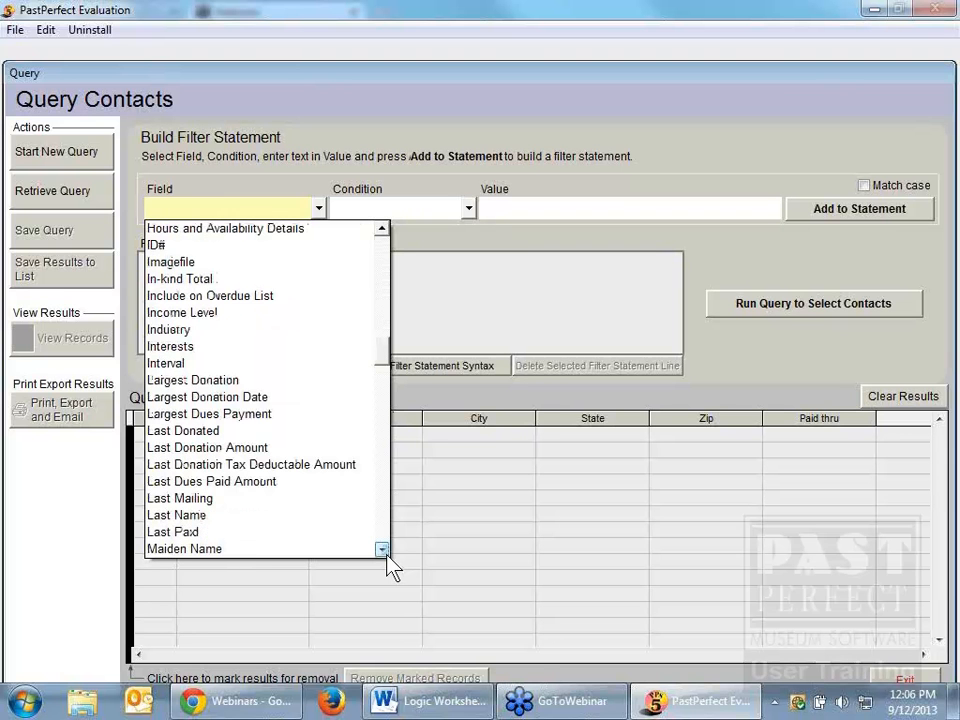
{"action": "left_click", "coordinate": [382, 550]}
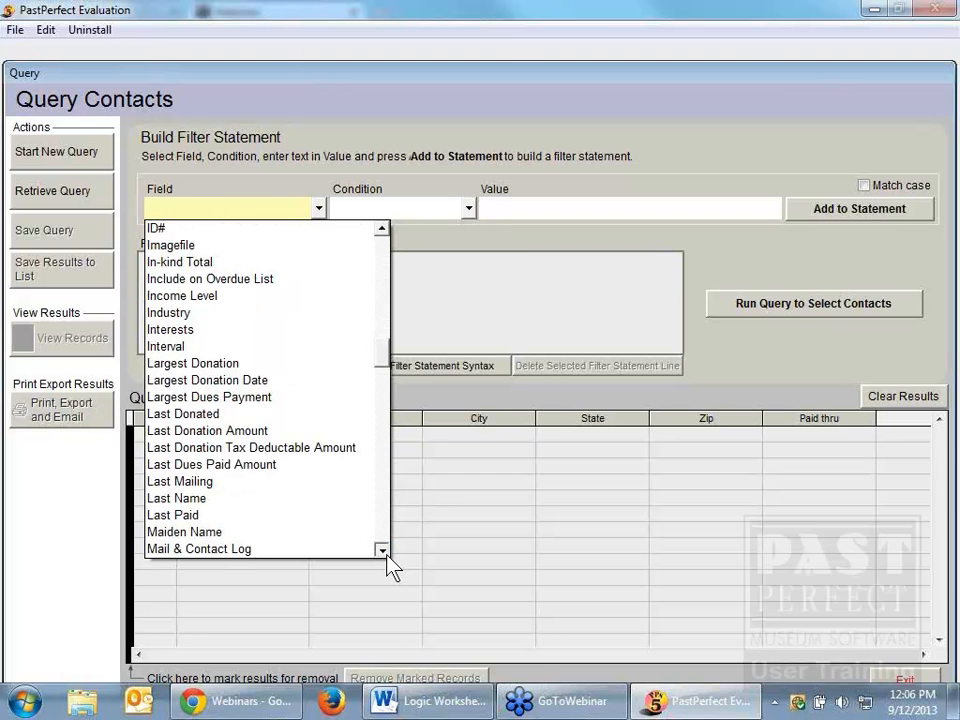
{"action": "left_click", "coordinate": [382, 550]}
{"action": "left_click", "coordinate": [382, 550]}
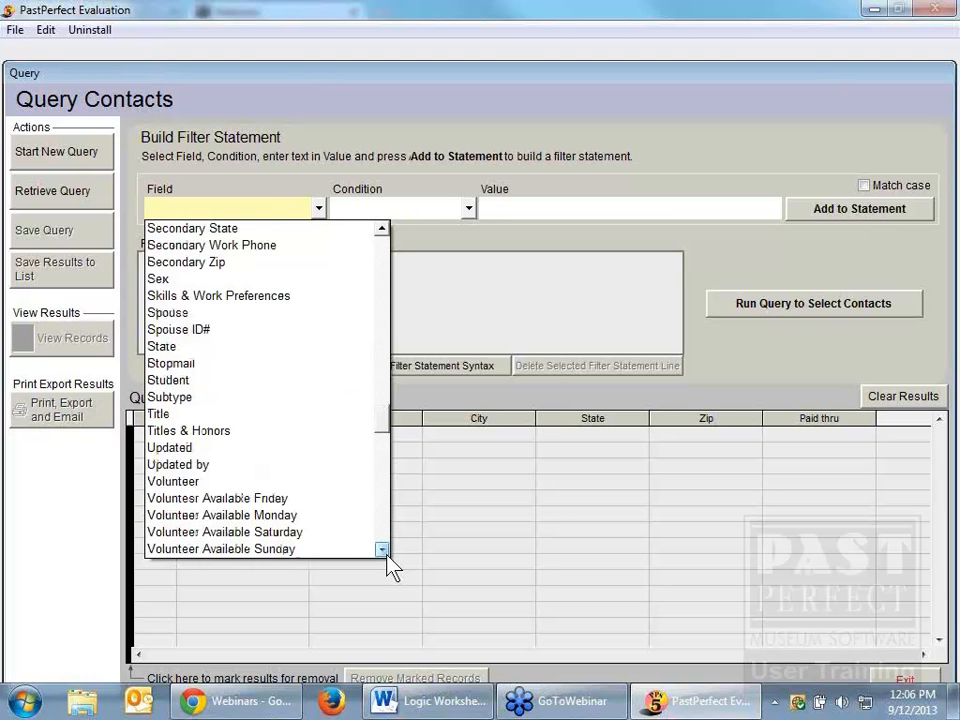
{"action": "left_click", "coordinate": [383, 552]}
{"action": "scroll", "coordinate": [382, 555], "scroll_direction": "down", "scroll_amount": 4}
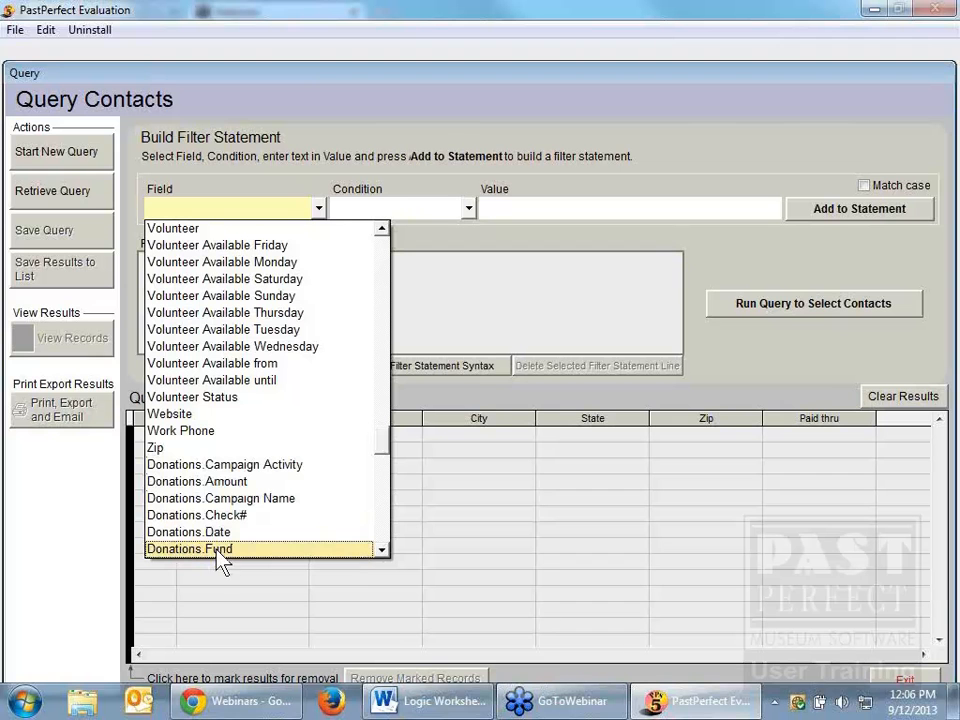
{"action": "left_click", "coordinate": [382, 550]}
{"action": "left_click", "coordinate": [382, 550]}
{"action": "left_click", "coordinate": [382, 550]}
{"action": "left_click", "coordinate": [382, 550]}
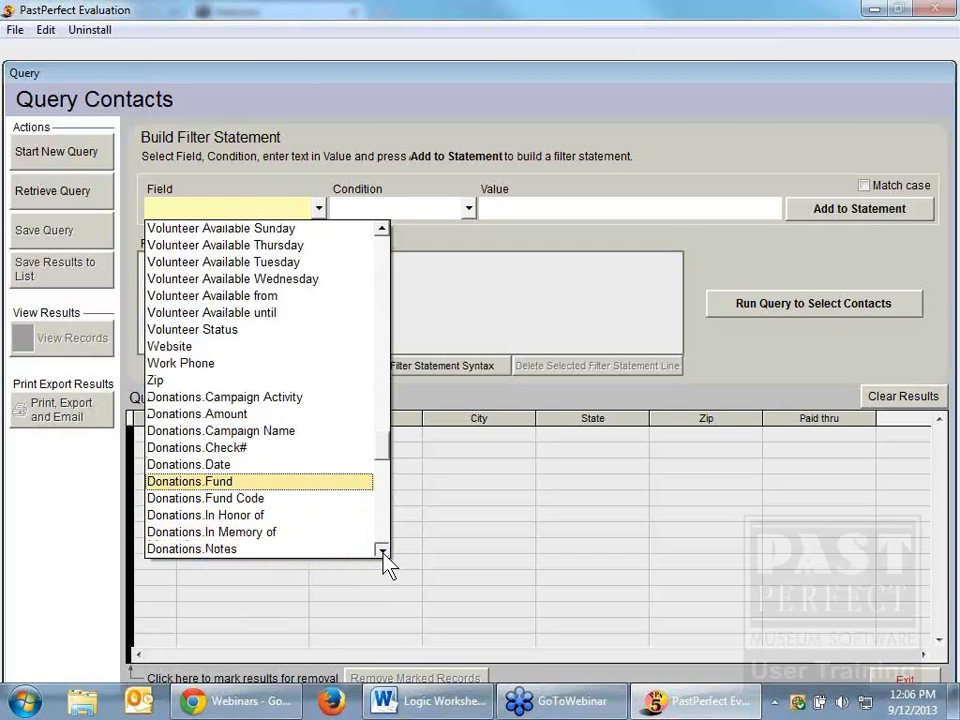
{"action": "scroll", "coordinate": [382, 550], "scroll_direction": "down", "scroll_amount": 4}
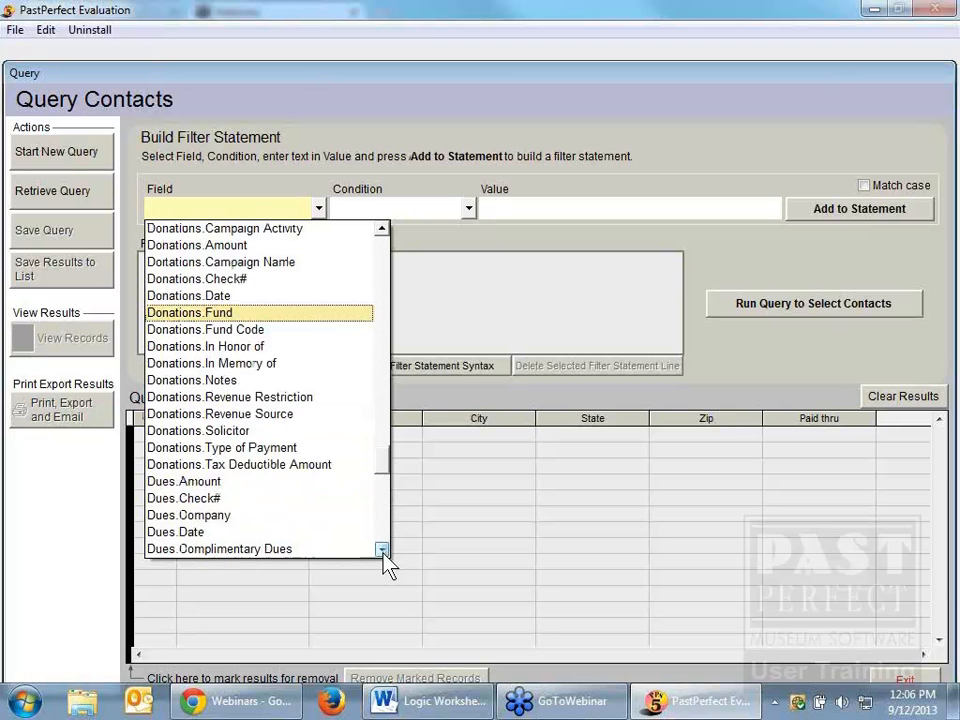
{"action": "left_click", "coordinate": [382, 550]}
{"action": "scroll", "coordinate": [384, 556], "scroll_direction": "down", "scroll_amount": 6}
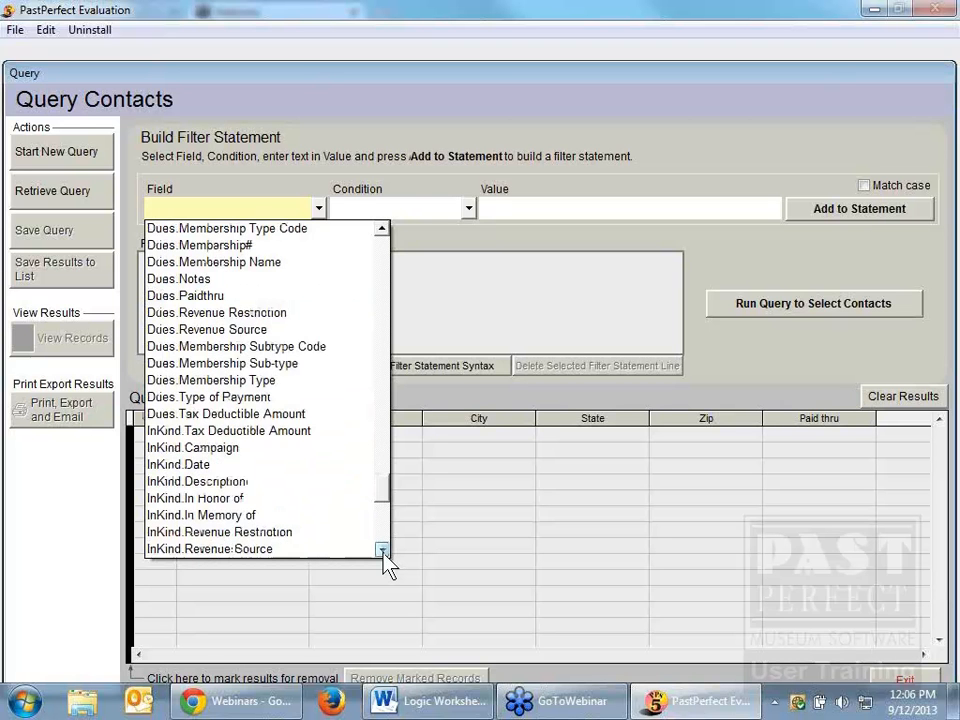
{"action": "scroll", "coordinate": [384, 556], "scroll_direction": "down", "scroll_amount": 4}
{"action": "left_click", "coordinate": [382, 550]}
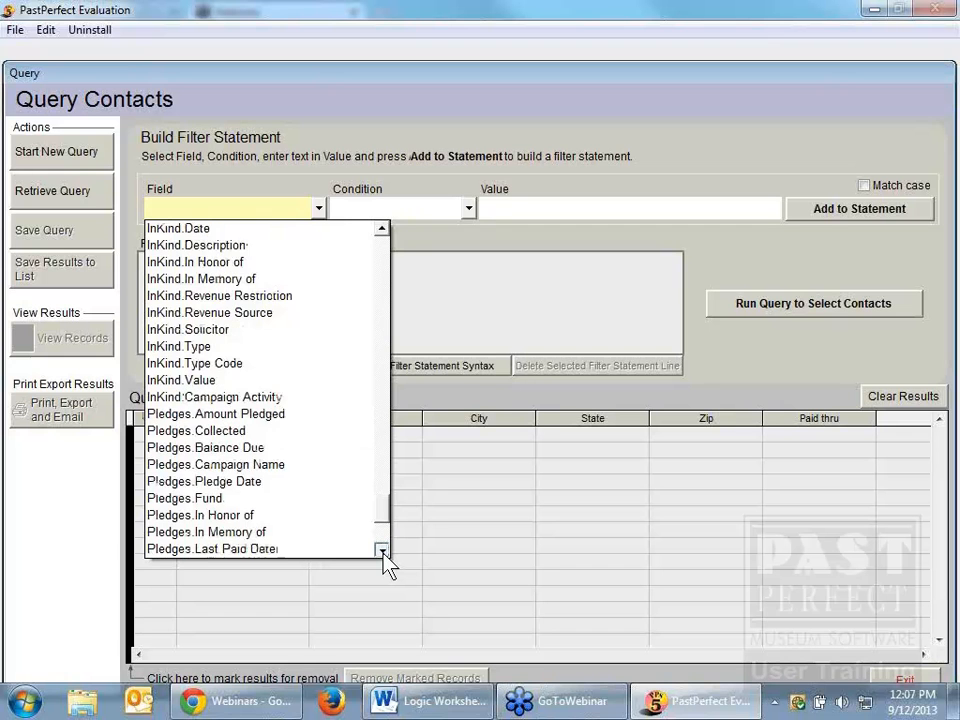
{"action": "scroll", "coordinate": [382, 551], "scroll_direction": "down", "scroll_amount": 5}
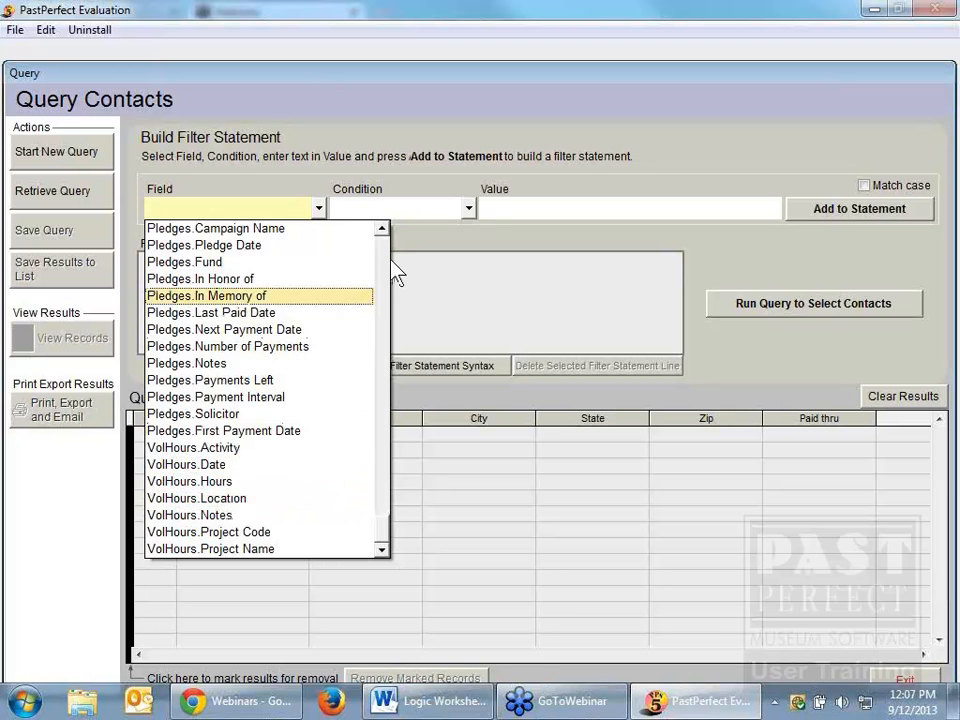
{"action": "scroll", "coordinate": [388, 272], "scroll_direction": "up", "scroll_amount": 6}
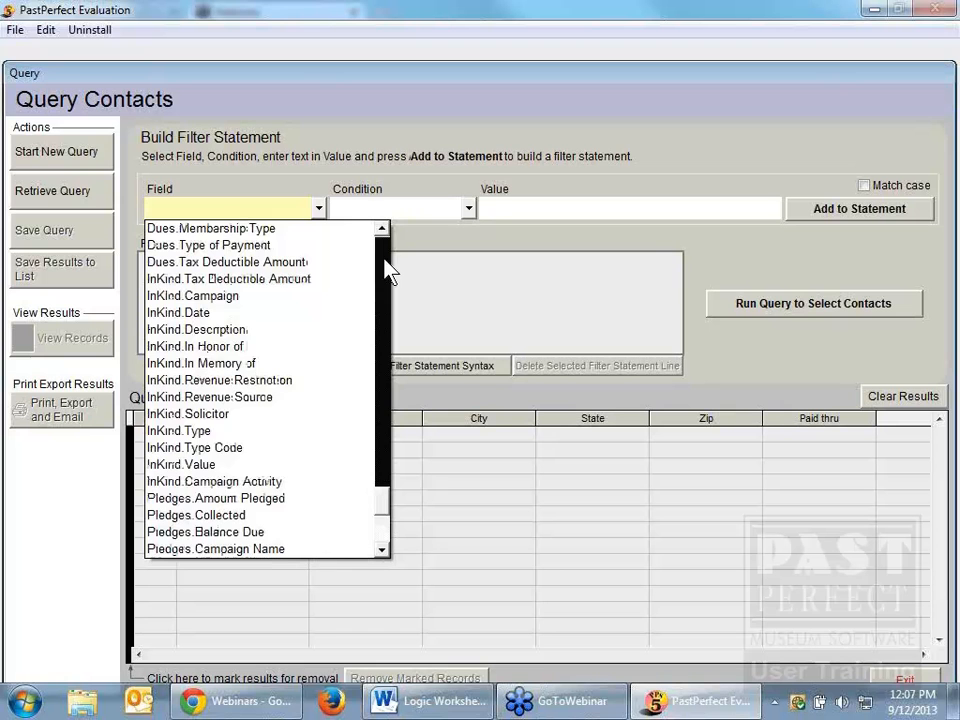
{"action": "scroll", "coordinate": [388, 272], "scroll_direction": "up", "scroll_amount": 6}
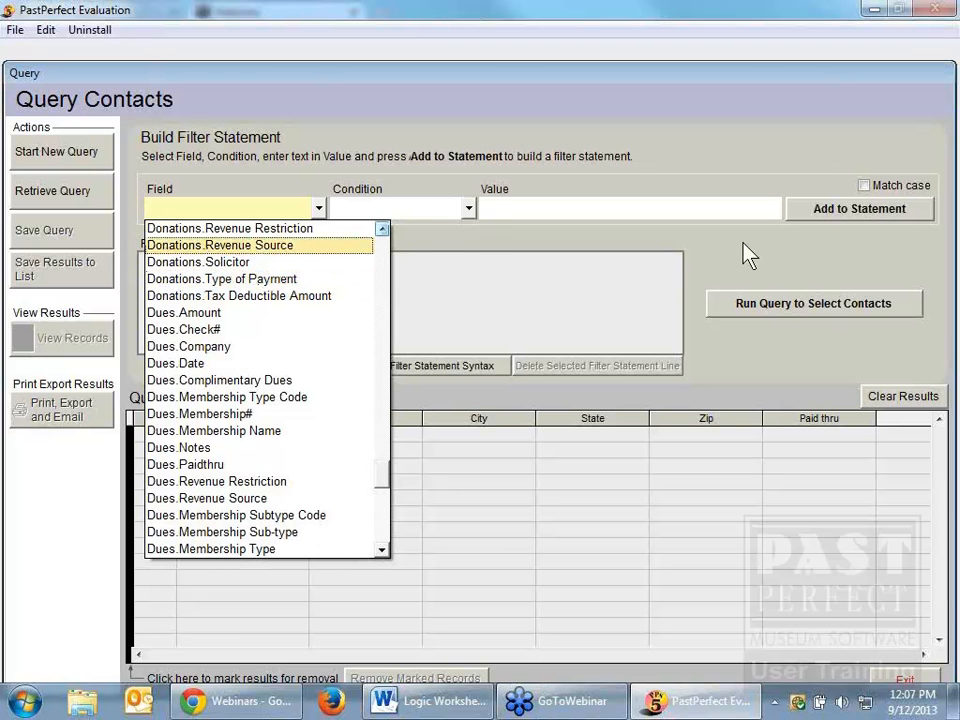
{"action": "left_click", "coordinate": [918, 683]}
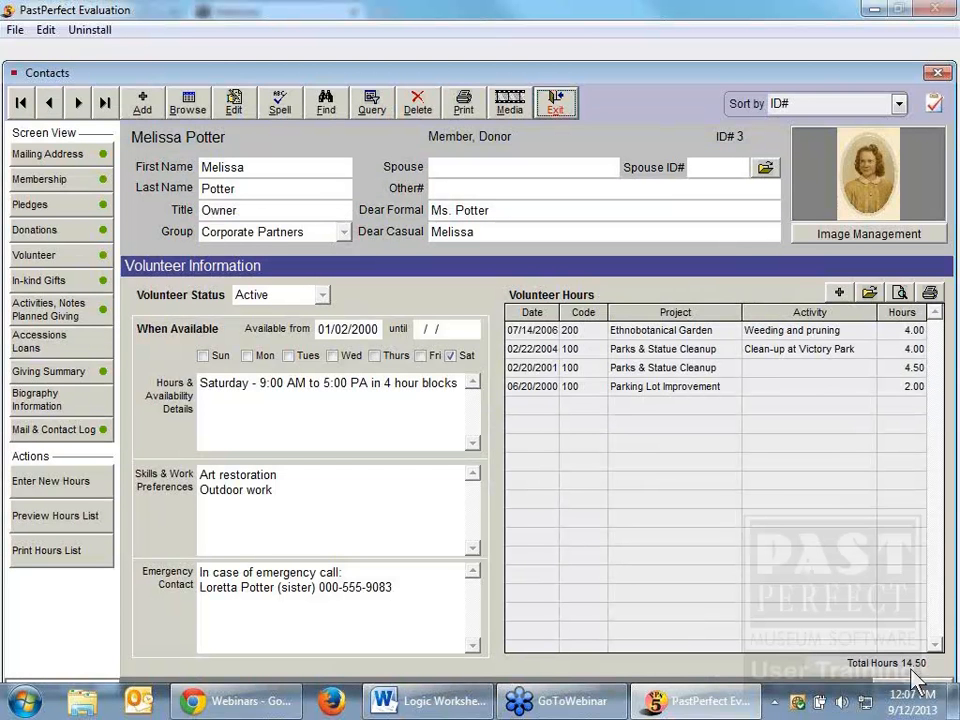
Step: Look up the field help for City in the contact's mailing address, then leave the contact records
{"action": "left_click", "coordinate": [72, 157]}
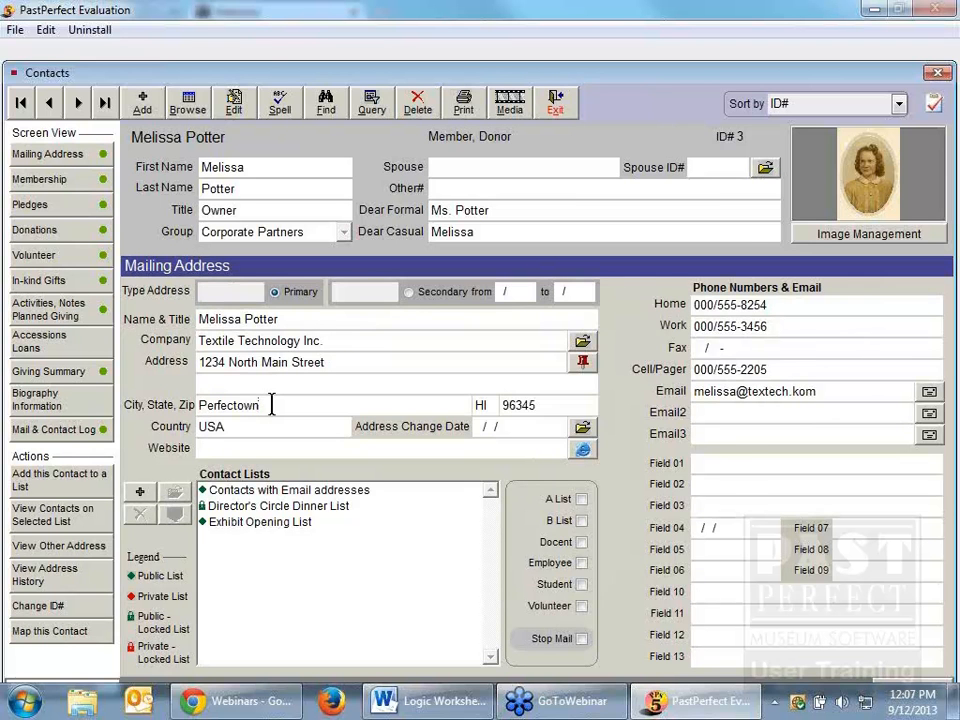
{"action": "key", "text": "F1"}
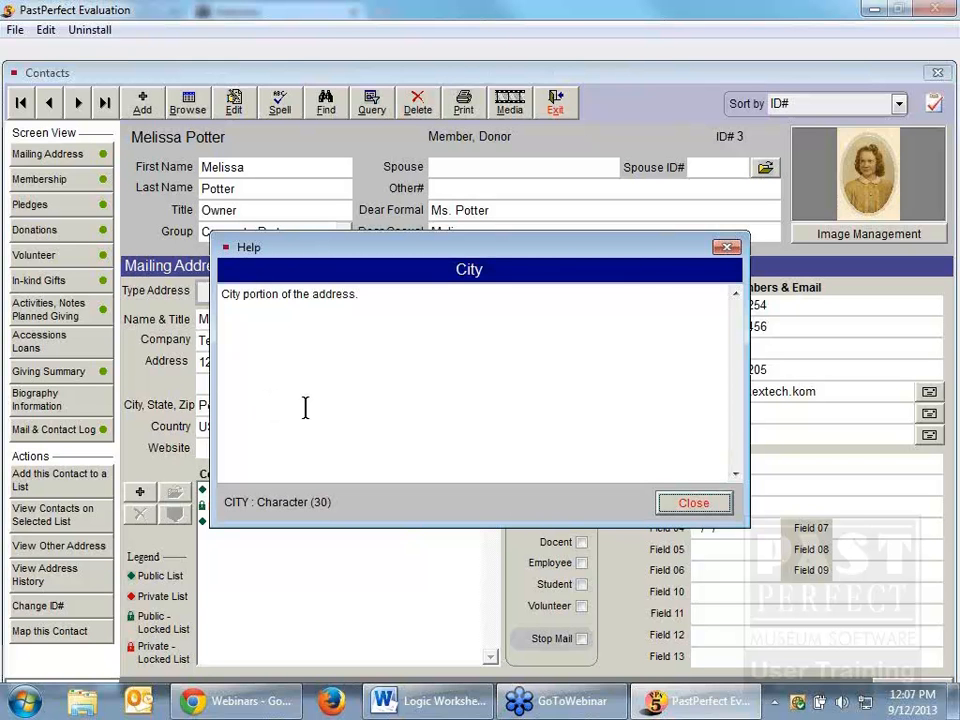
{"action": "left_click", "coordinate": [709, 508]}
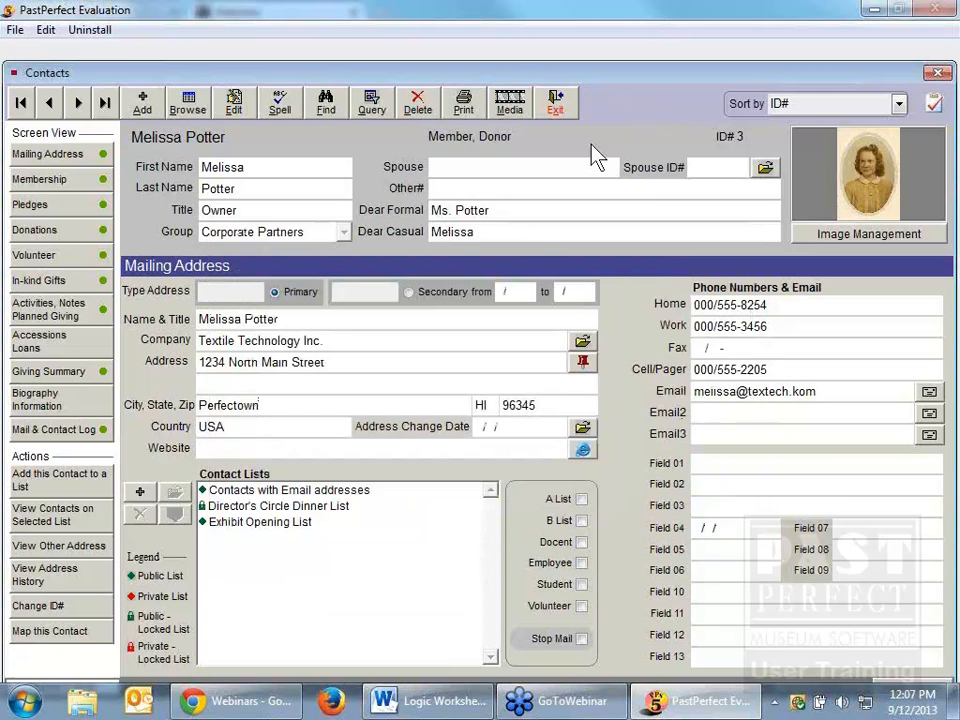
{"action": "left_click", "coordinate": [557, 102]}
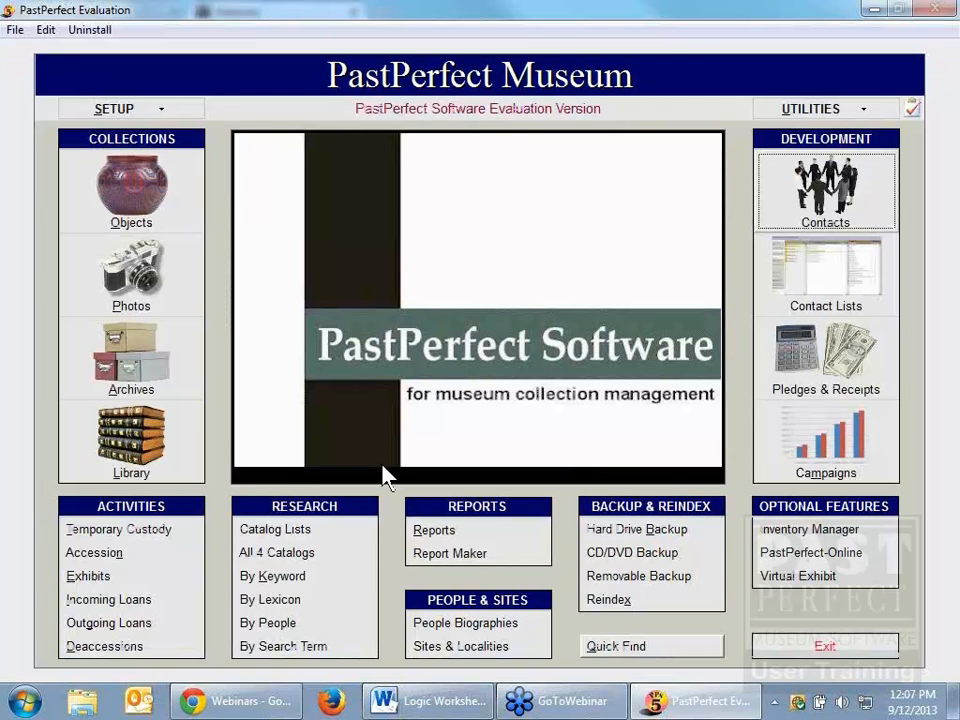
Step: Preview the Contacts Field Descriptions report from the field description reports
{"action": "left_click", "coordinate": [428, 532]}
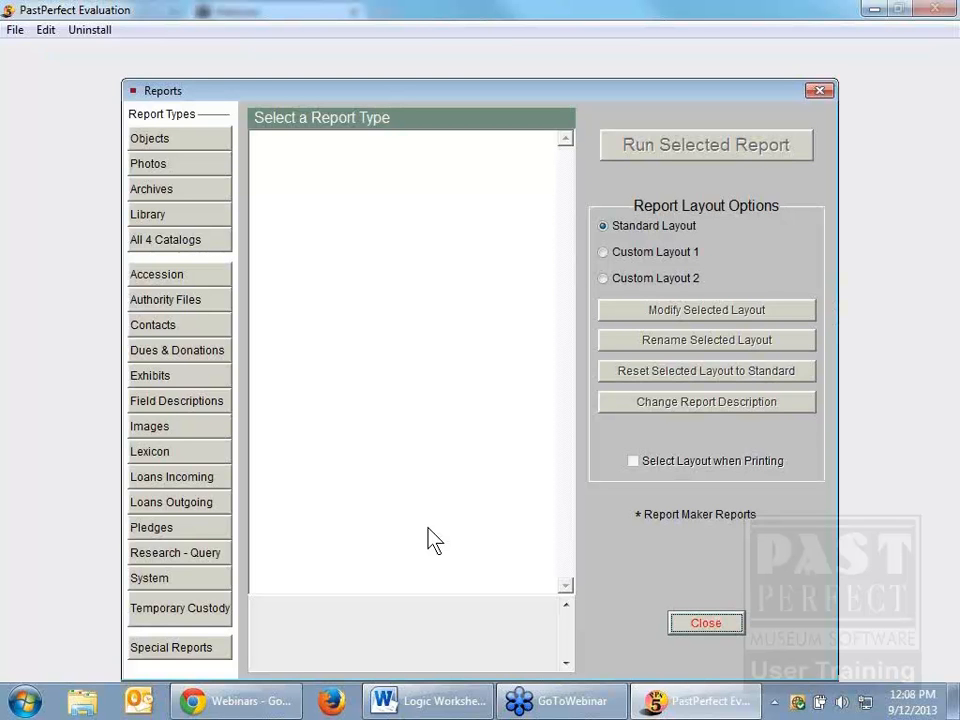
{"action": "left_click", "coordinate": [205, 403]}
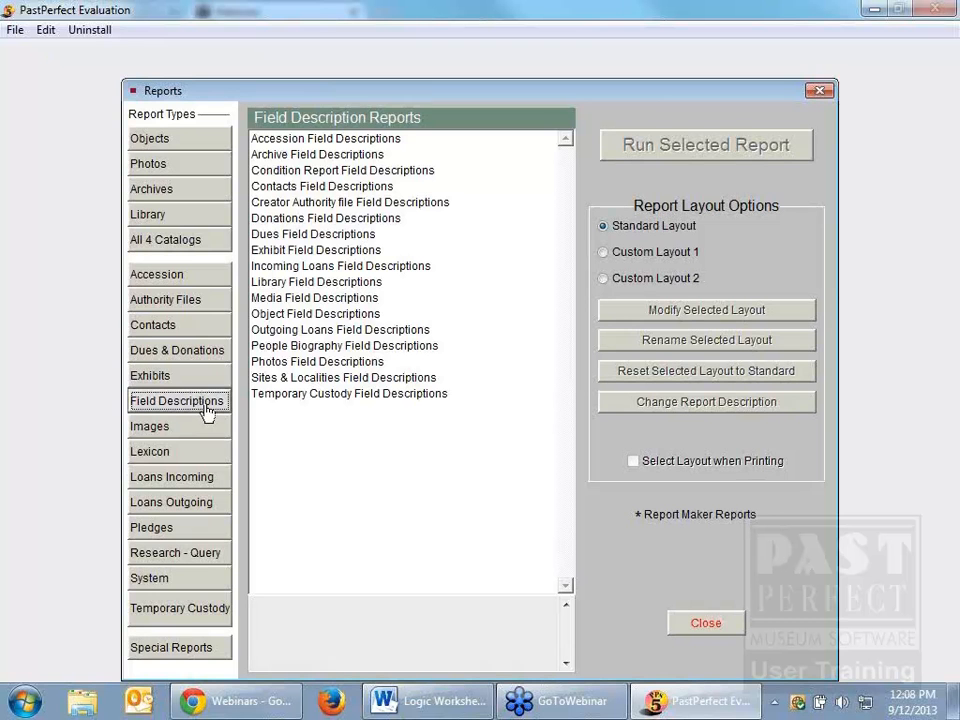
{"action": "double_click", "coordinate": [288, 186]}
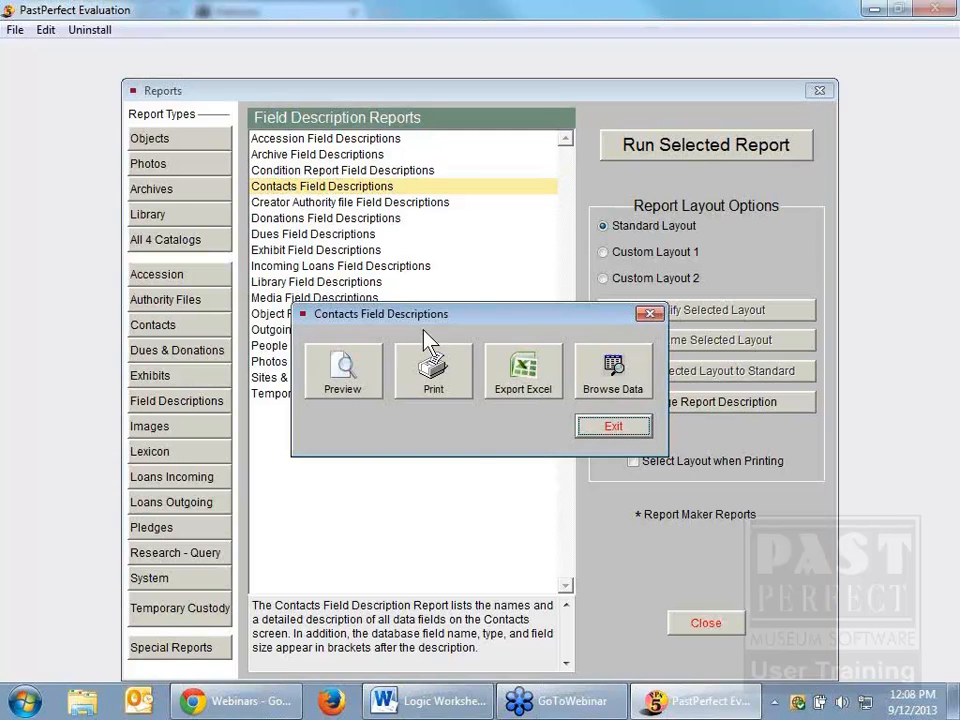
{"action": "left_click", "coordinate": [349, 382]}
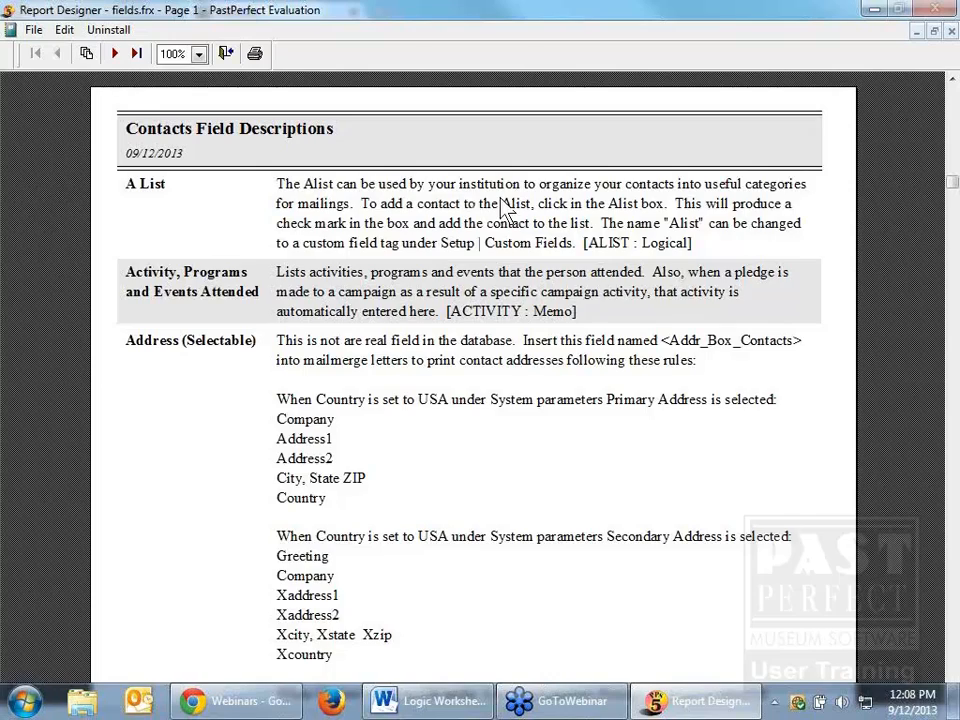
Step: Page through the Contacts Field Descriptions report to page 15 to examine the field definitions
{"action": "left_click", "coordinate": [114, 55]}
{"action": "left_click", "coordinate": [114, 55]}
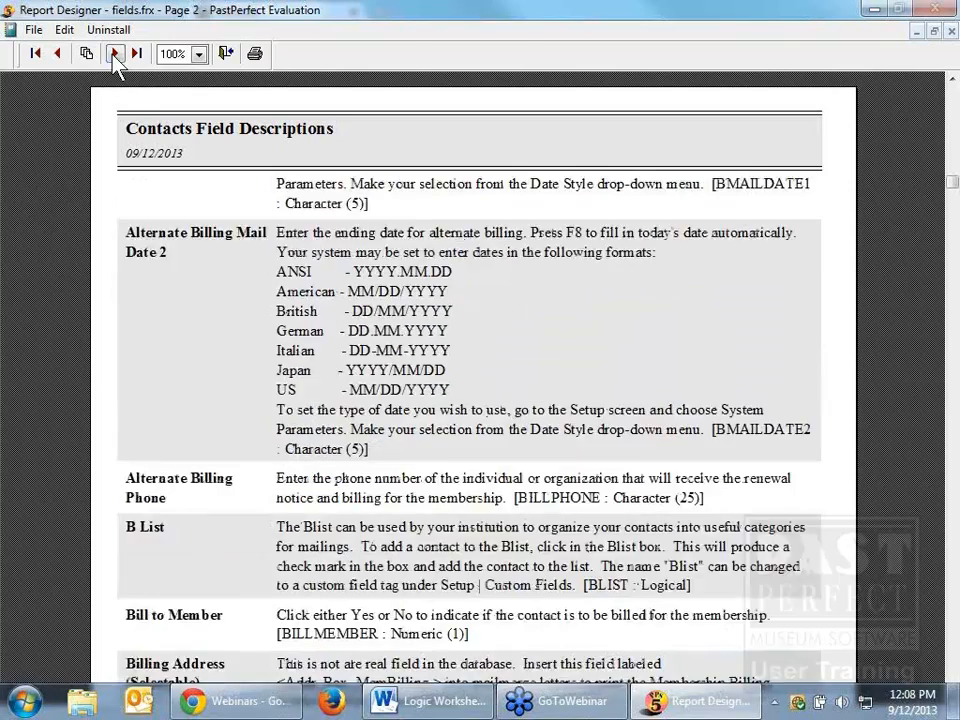
{"action": "left_click", "coordinate": [114, 55]}
{"action": "left_click", "coordinate": [114, 55]}
{"action": "left_click", "coordinate": [114, 55]}
{"action": "left_click", "coordinate": [114, 55]}
{"action": "left_click", "coordinate": [114, 55]}
{"action": "left_click", "coordinate": [114, 55]}
{"action": "left_click", "coordinate": [114, 55]}
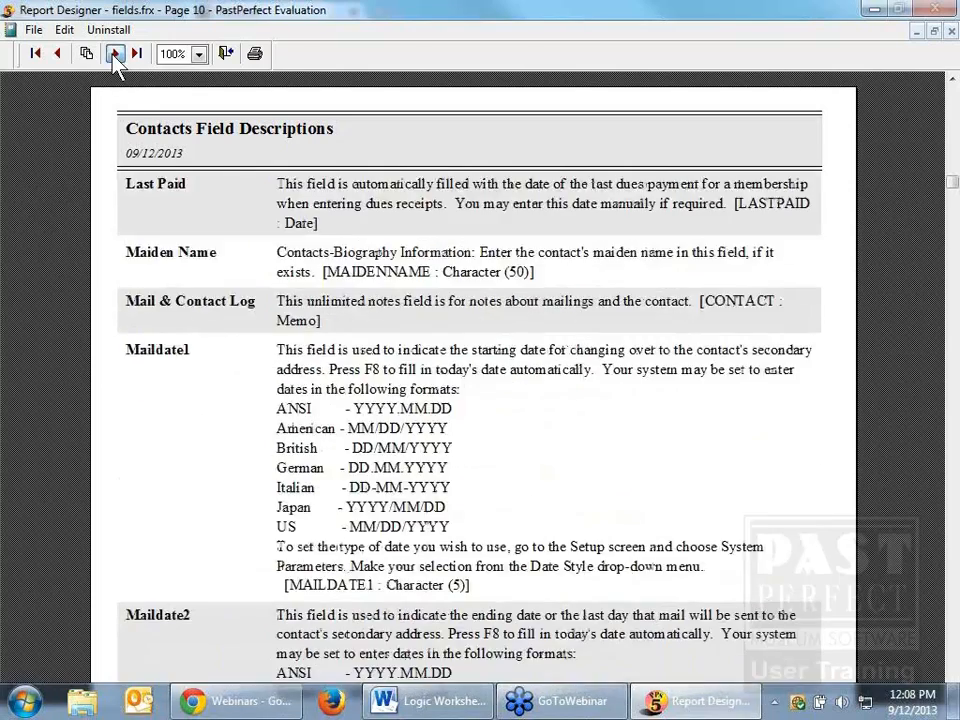
{"action": "left_click", "coordinate": [114, 55]}
{"action": "left_click", "coordinate": [114, 55]}
{"action": "left_click", "coordinate": [114, 55]}
{"action": "left_click", "coordinate": [114, 55]}
{"action": "left_click", "coordinate": [114, 55]}
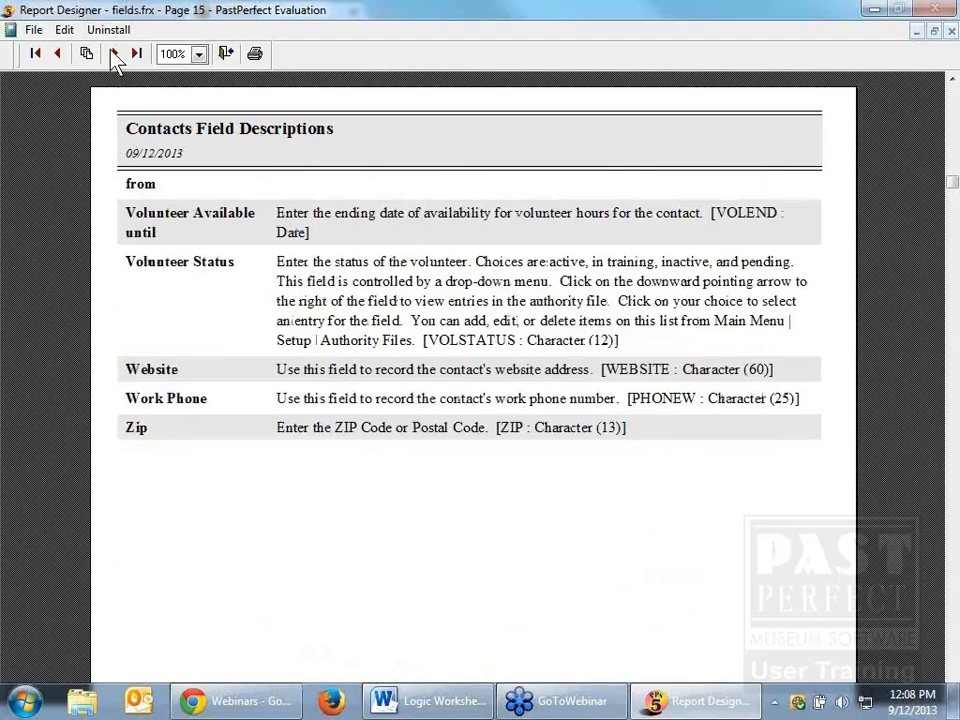
Step: Return to page 14 of the Contacts Field Descriptions report, examine its volunteer field definitions, then close the reports
{"action": "left_click", "coordinate": [58, 55]}
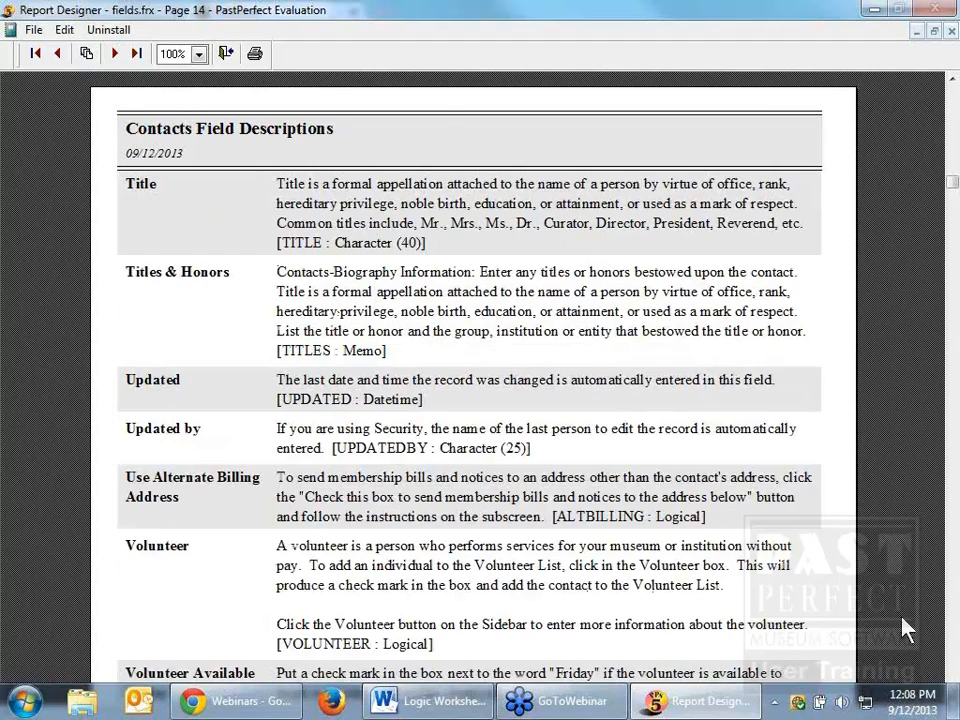
{"action": "left_click", "coordinate": [955, 678]}
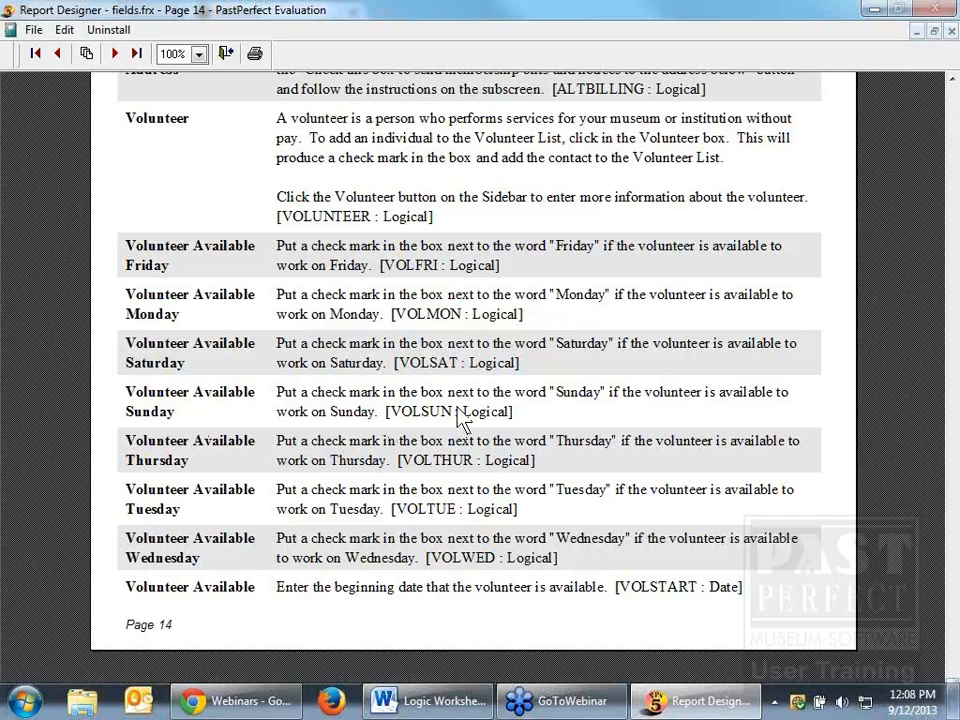
{"action": "left_click", "coordinate": [225, 54]}
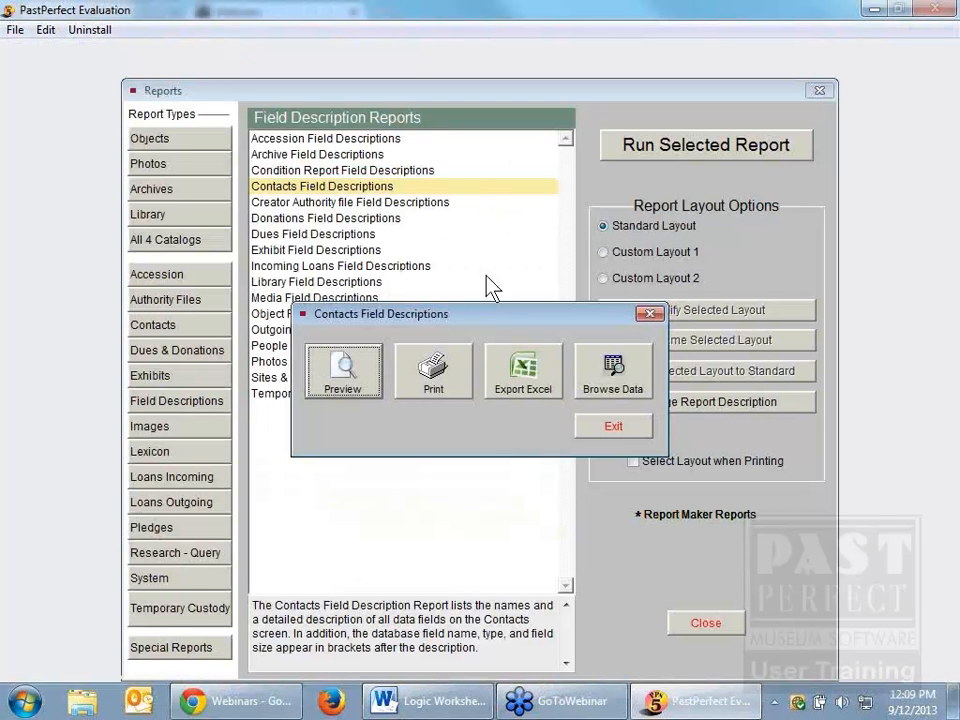
{"action": "left_click", "coordinate": [623, 428]}
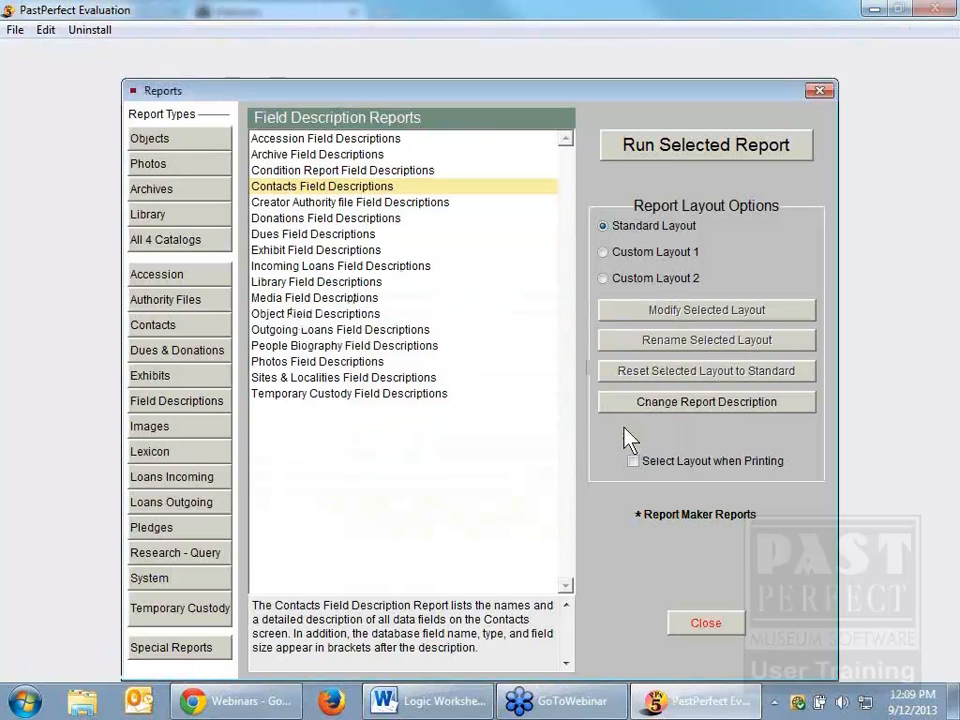
{"action": "left_click", "coordinate": [712, 628]}
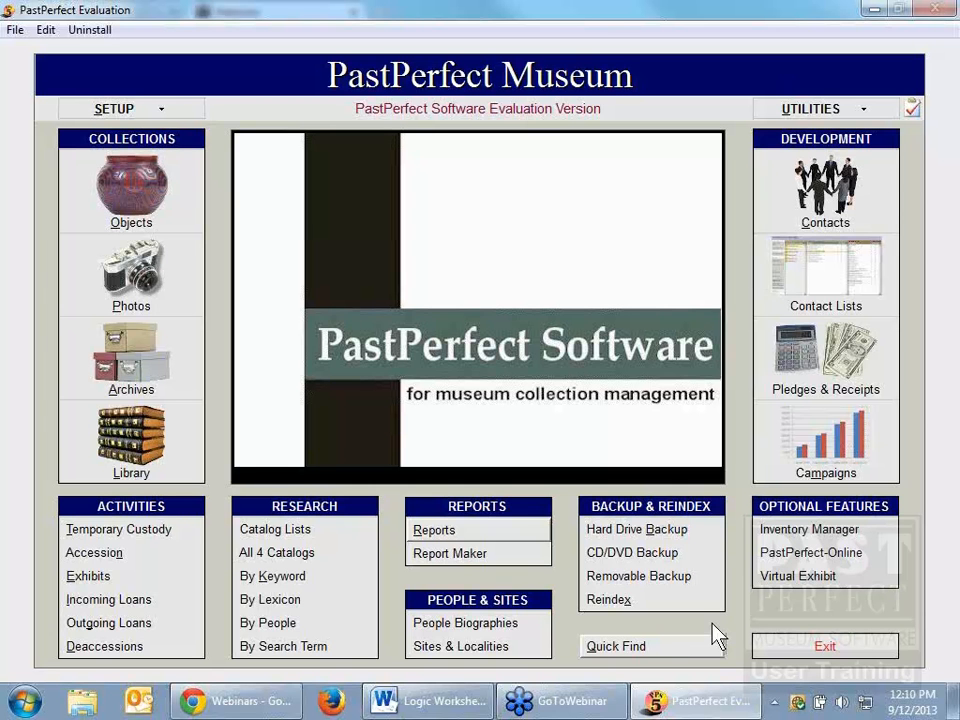
Step: Create a new user defined list folder named BG among the contact lists
{"action": "left_click", "coordinate": [822, 281]}
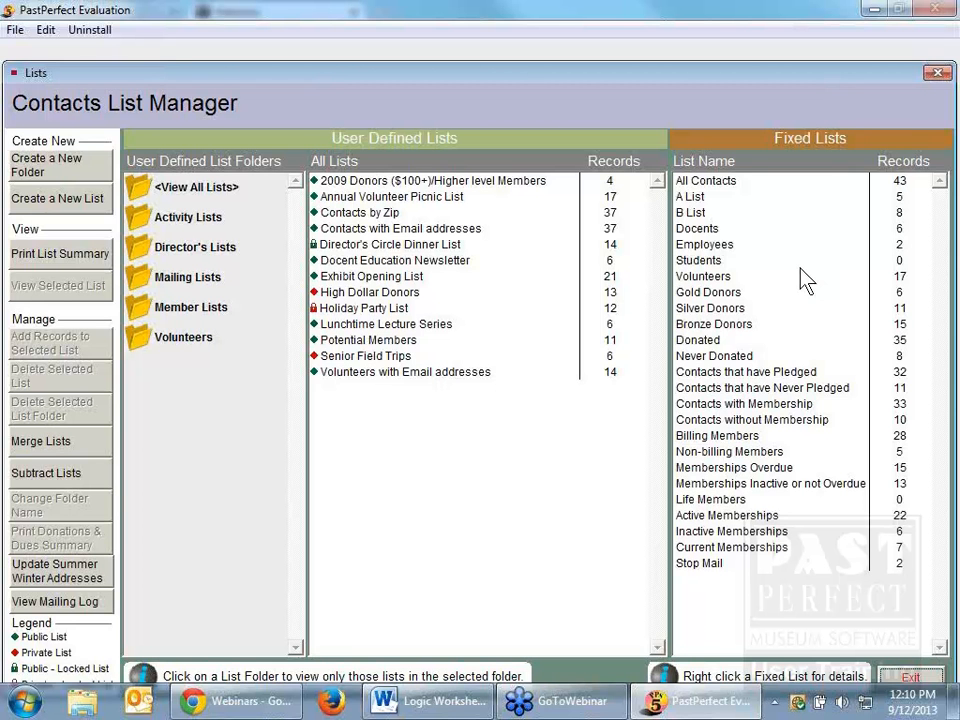
{"action": "left_click", "coordinate": [60, 176]}
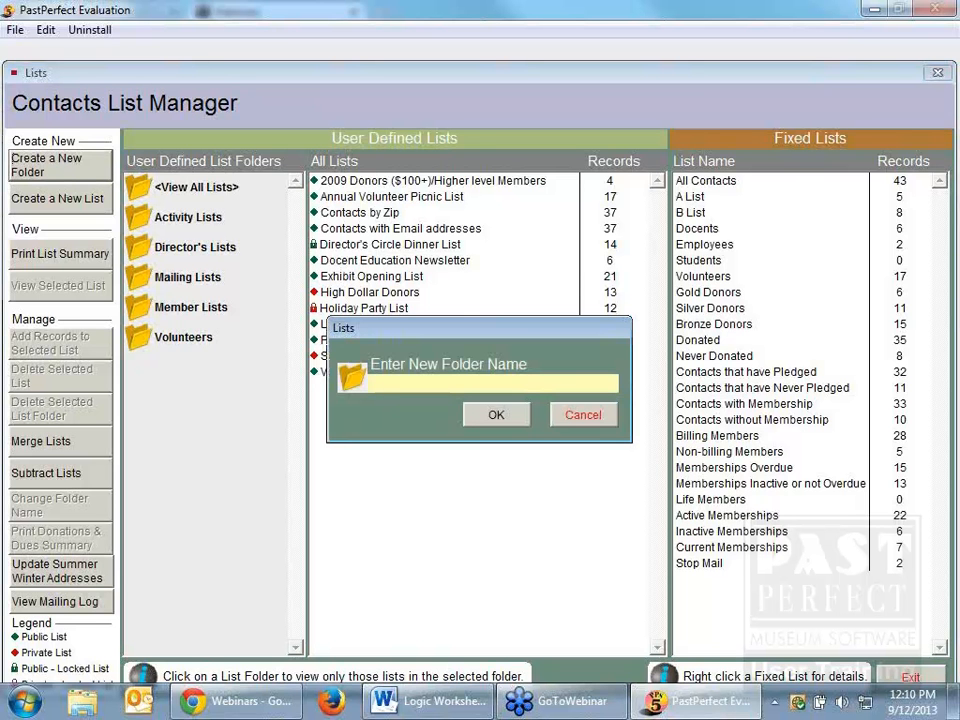
{"action": "type", "text": "BG"}
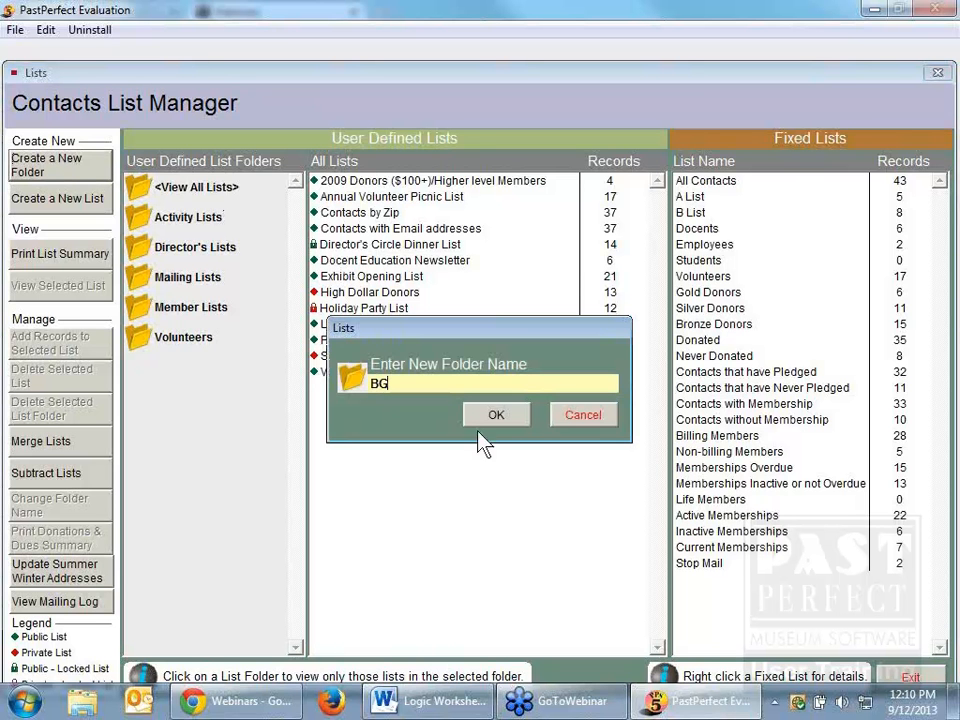
{"action": "left_click", "coordinate": [516, 418]}
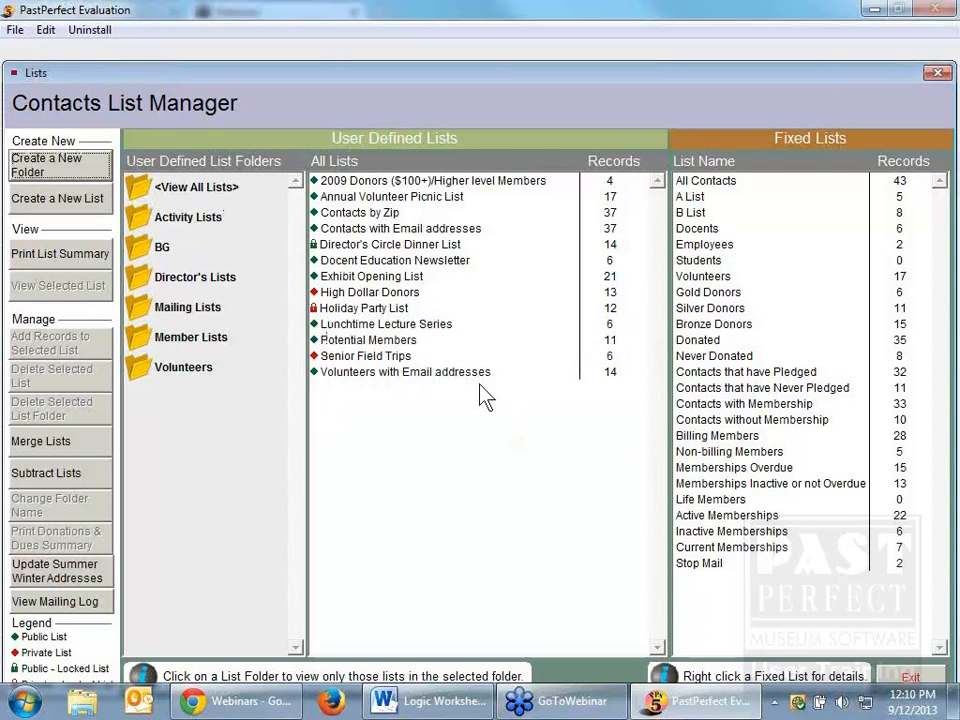
Step: Create a new contacts list named "Exton residents" in the BG folder, leaving its description empty
{"action": "left_click", "coordinate": [158, 250]}
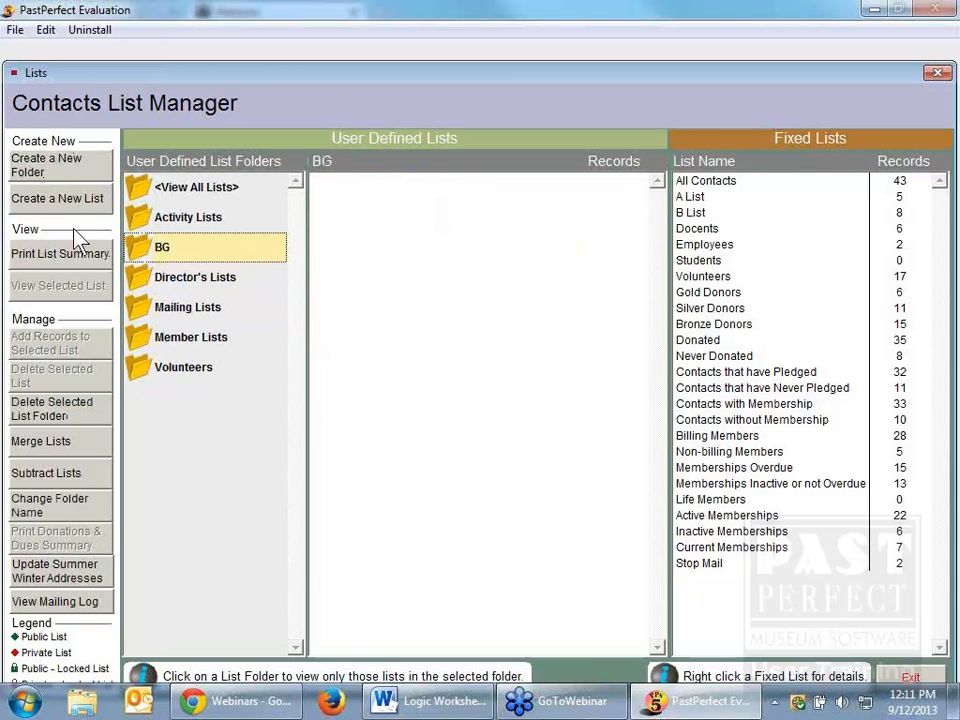
{"action": "left_click", "coordinate": [57, 200]}
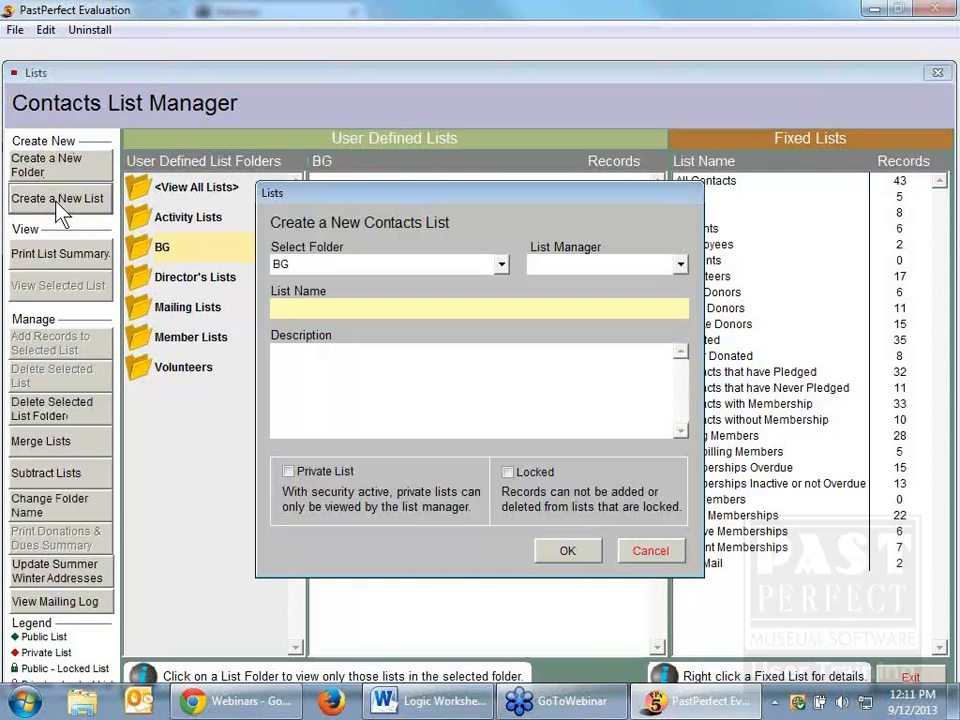
{"action": "type", "text": "Ext"}
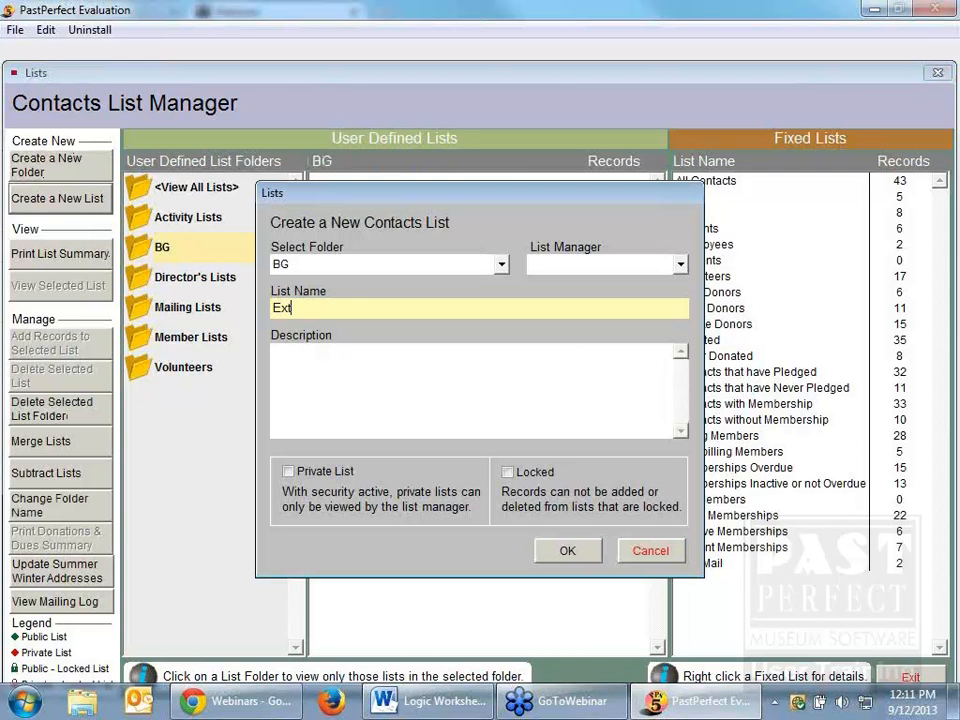
{"action": "type", "text": "on tesidents"}
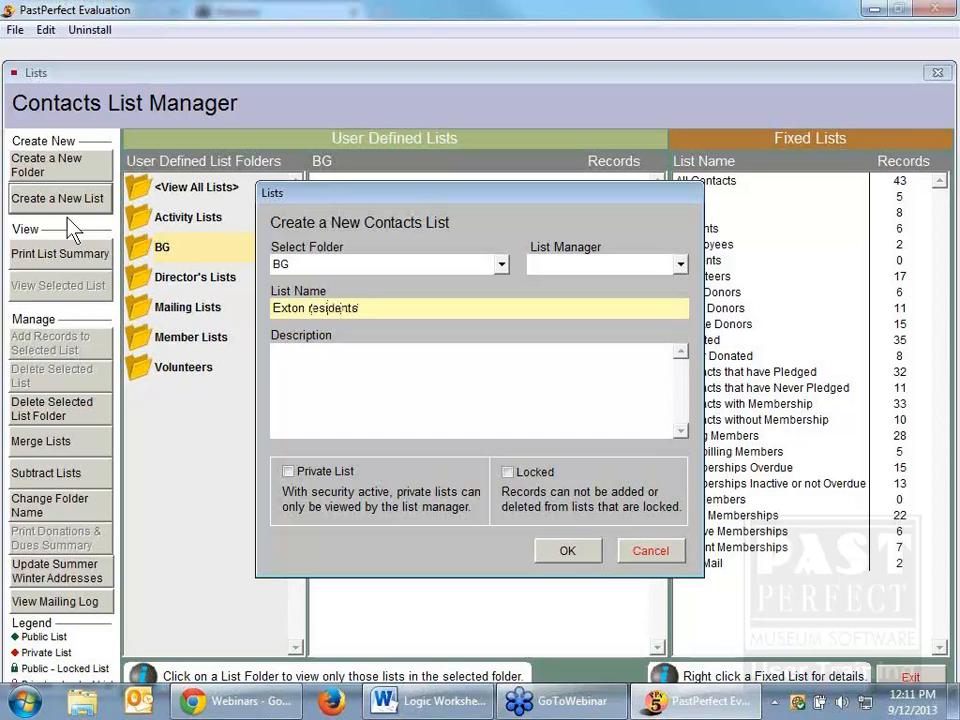
{"action": "left_click", "coordinate": [332, 386]}
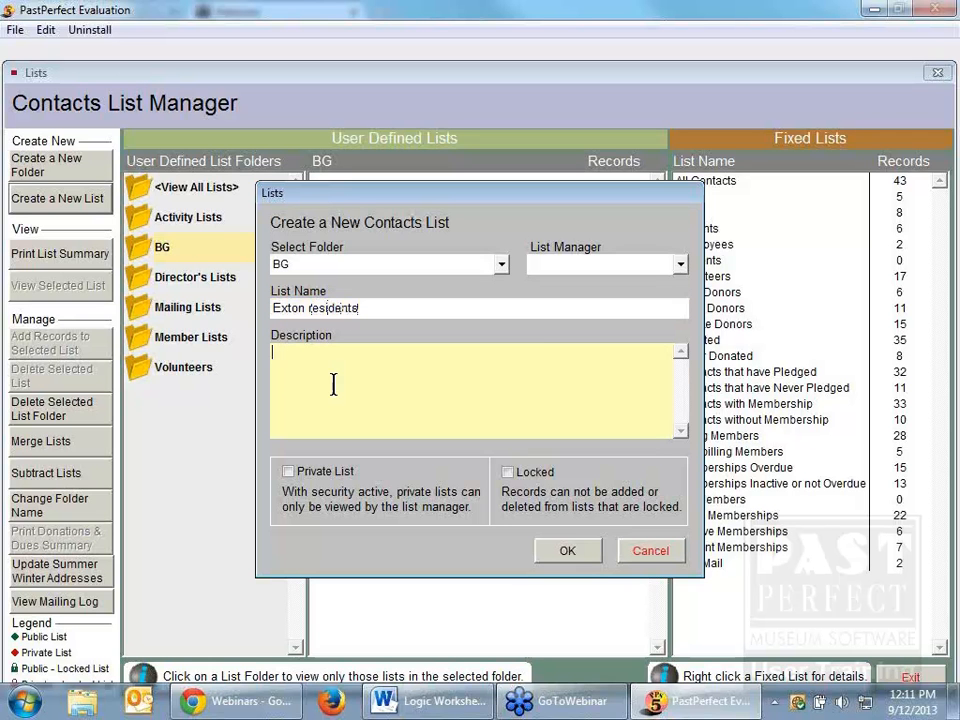
{"action": "left_click", "coordinate": [577, 549]}
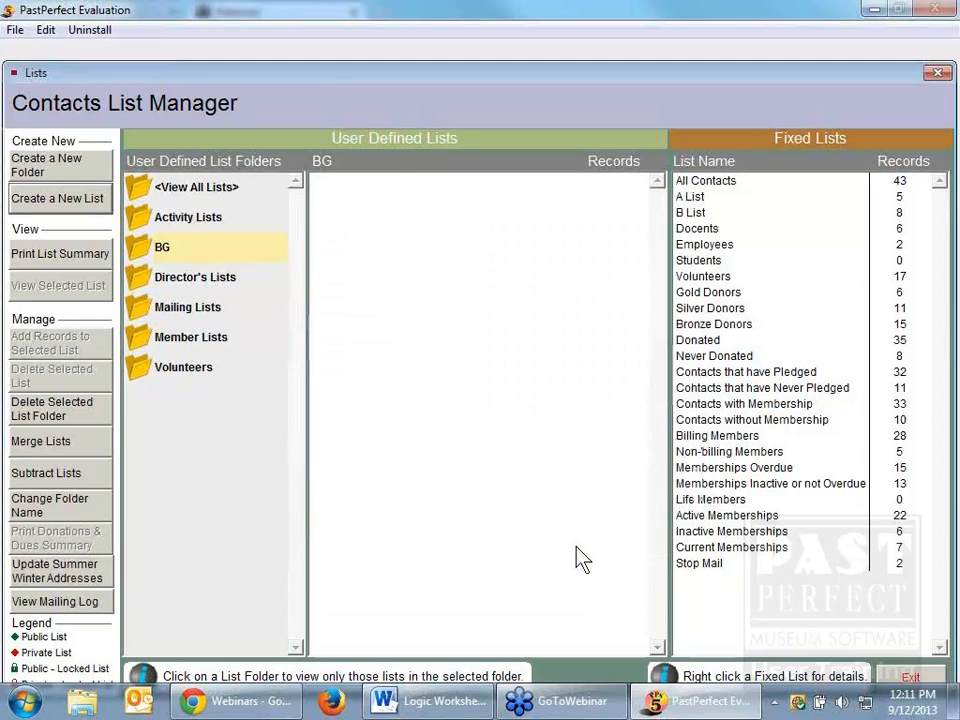
Step: Query contacts to add to the Exton residents list, using the filter City Begins with "Exton"
{"action": "left_click", "coordinate": [376, 182]}
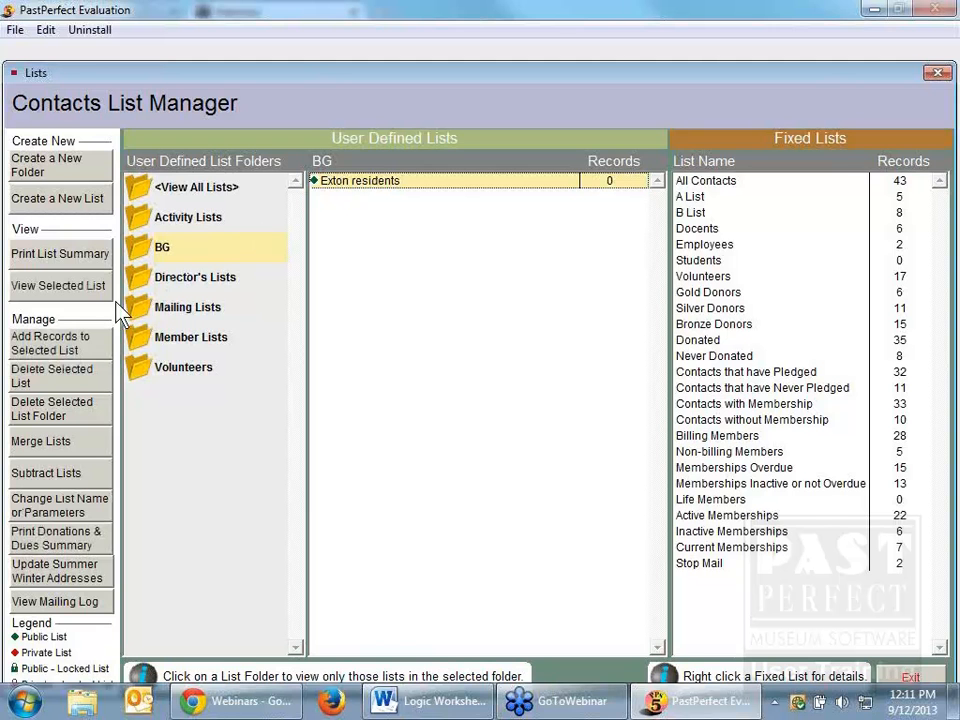
{"action": "left_click", "coordinate": [90, 346]}
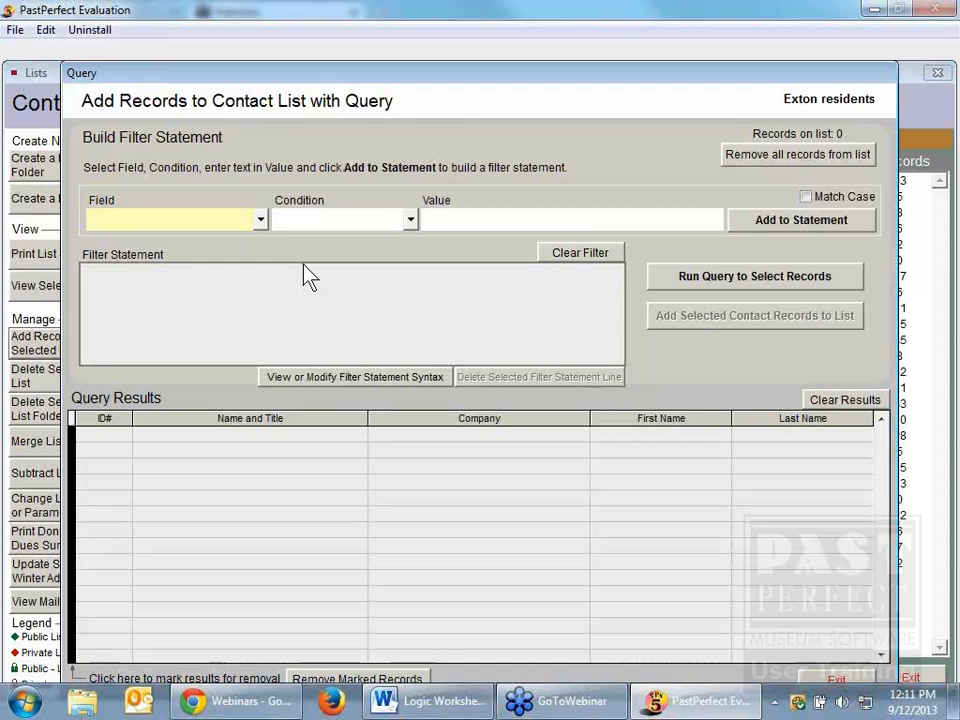
{"action": "left_click", "coordinate": [262, 222]}
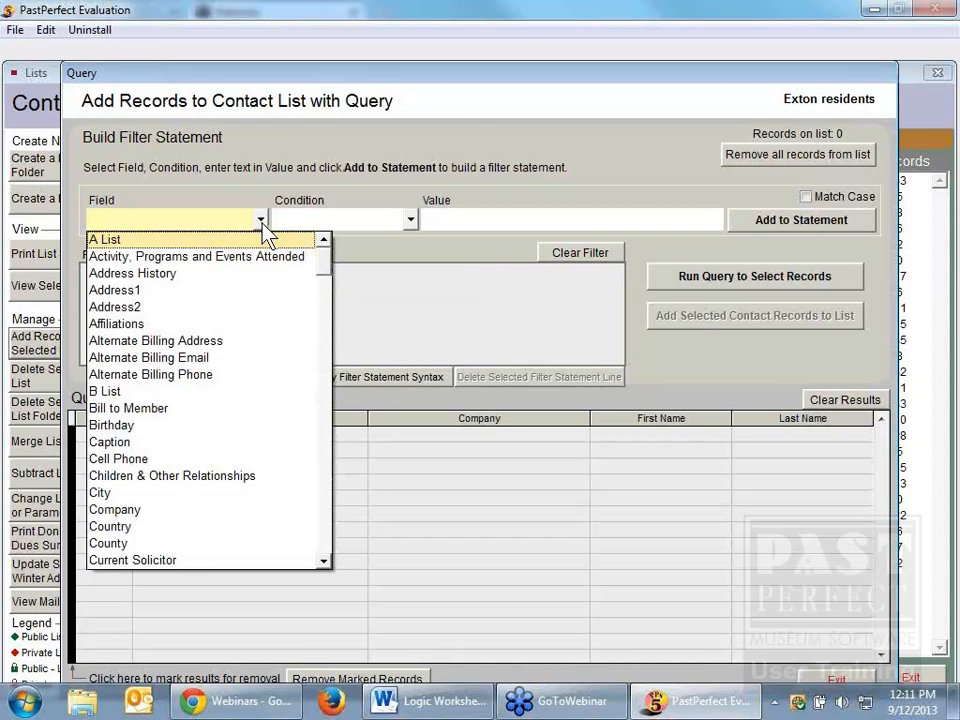
{"action": "left_click", "coordinate": [185, 492]}
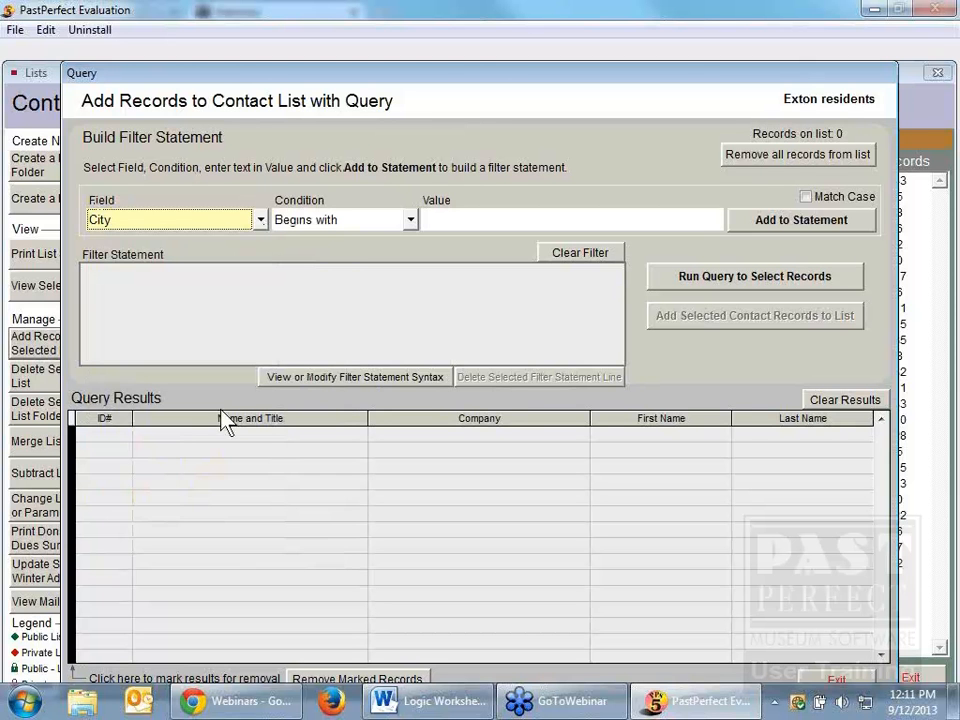
{"action": "left_click", "coordinate": [449, 216]}
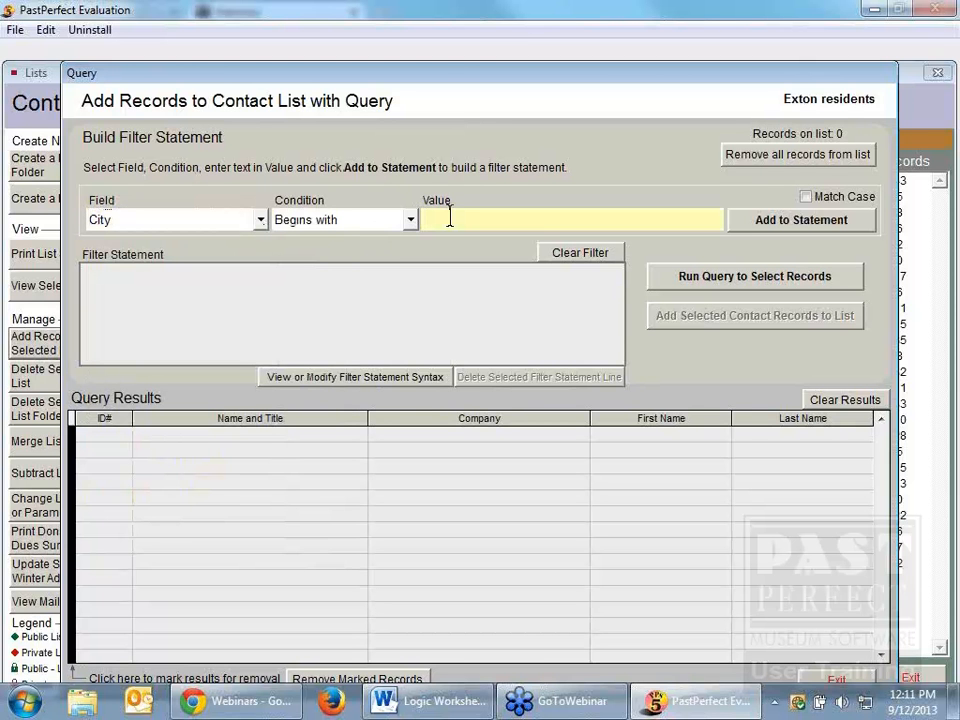
{"action": "type", "text": "Exton"}
{"action": "left_click", "coordinate": [799, 222]}
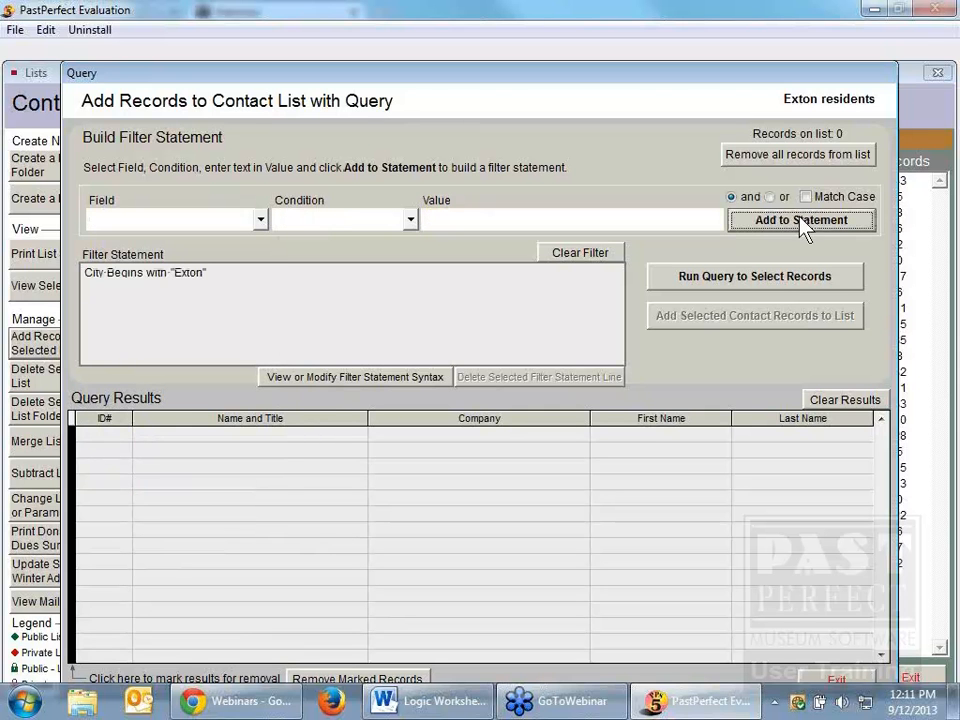
{"action": "left_click", "coordinate": [782, 280]}
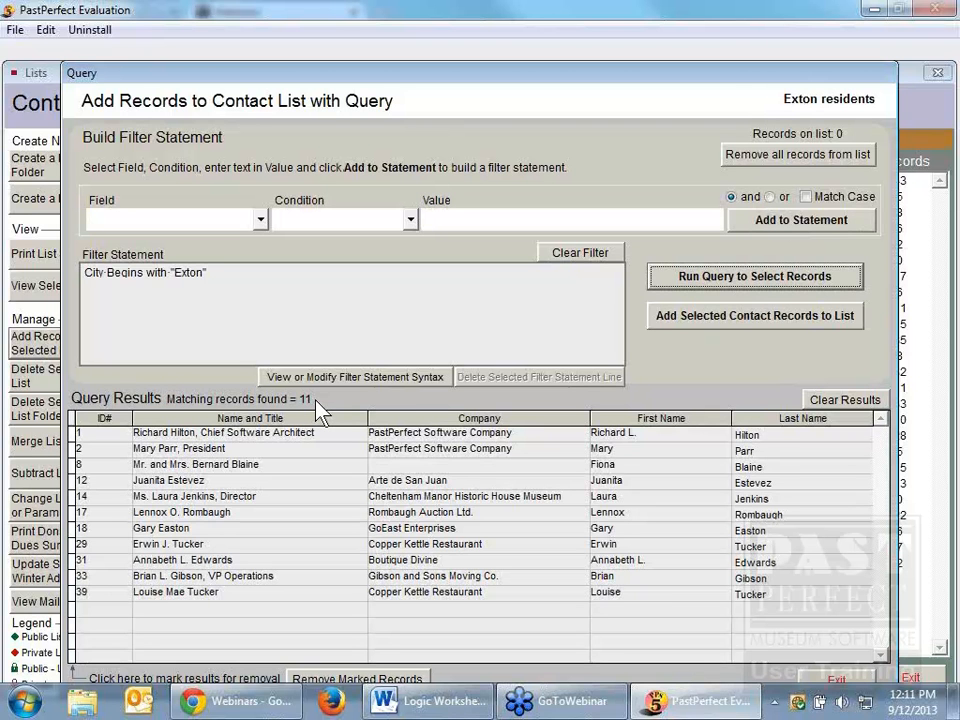
Step: Add the selected contact records to the Exton residents list and leave the query
{"action": "left_click", "coordinate": [733, 319]}
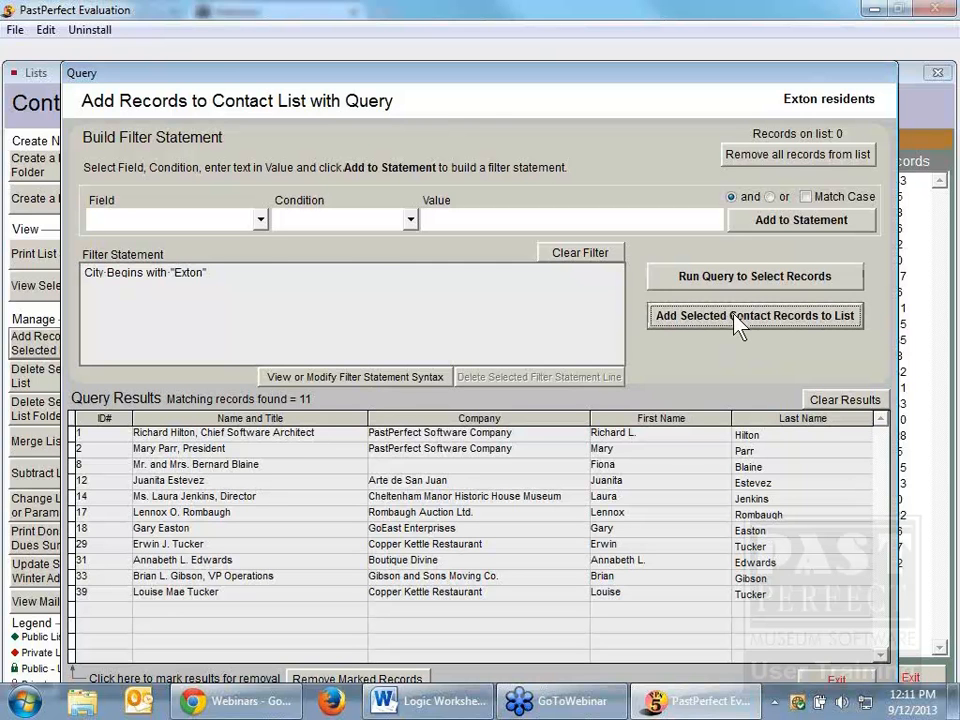
{"action": "left_click", "coordinate": [735, 316]}
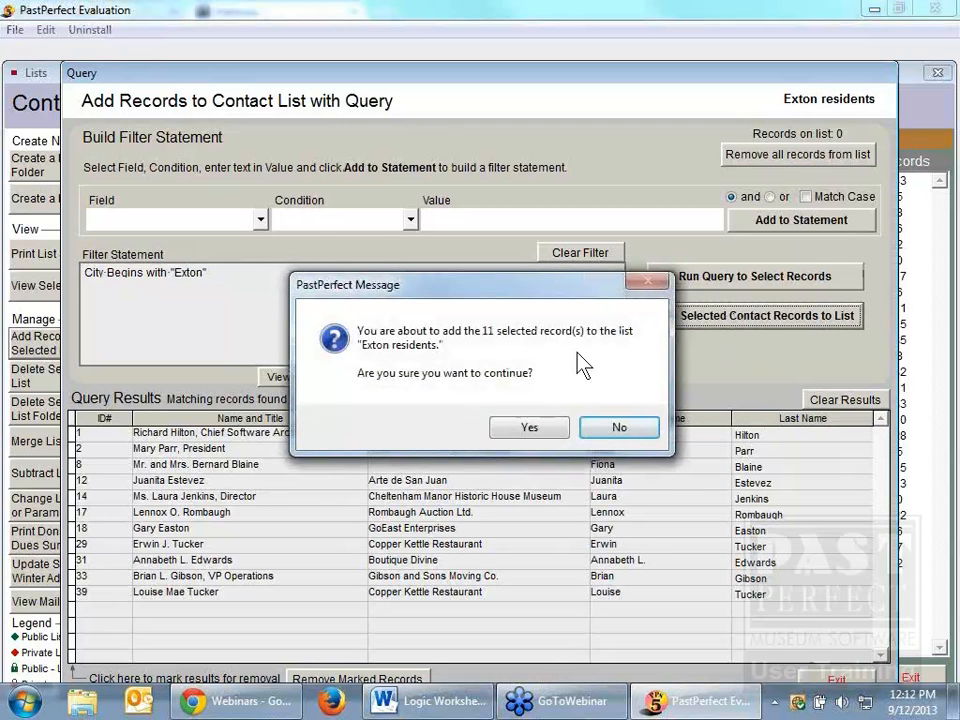
{"action": "left_click", "coordinate": [539, 430]}
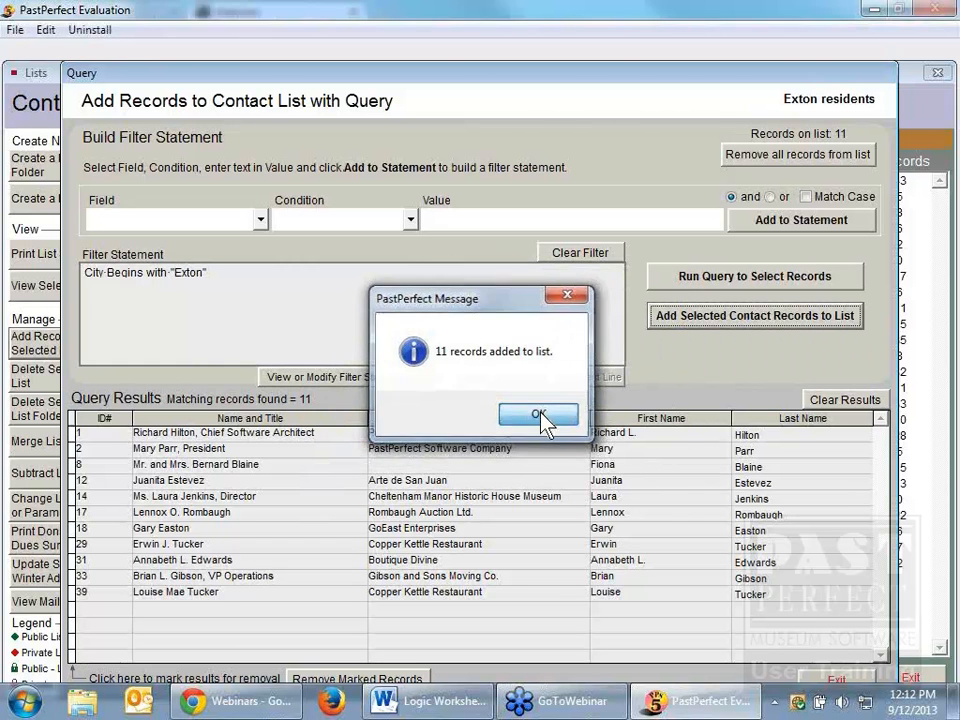
{"action": "left_click", "coordinate": [542, 420]}
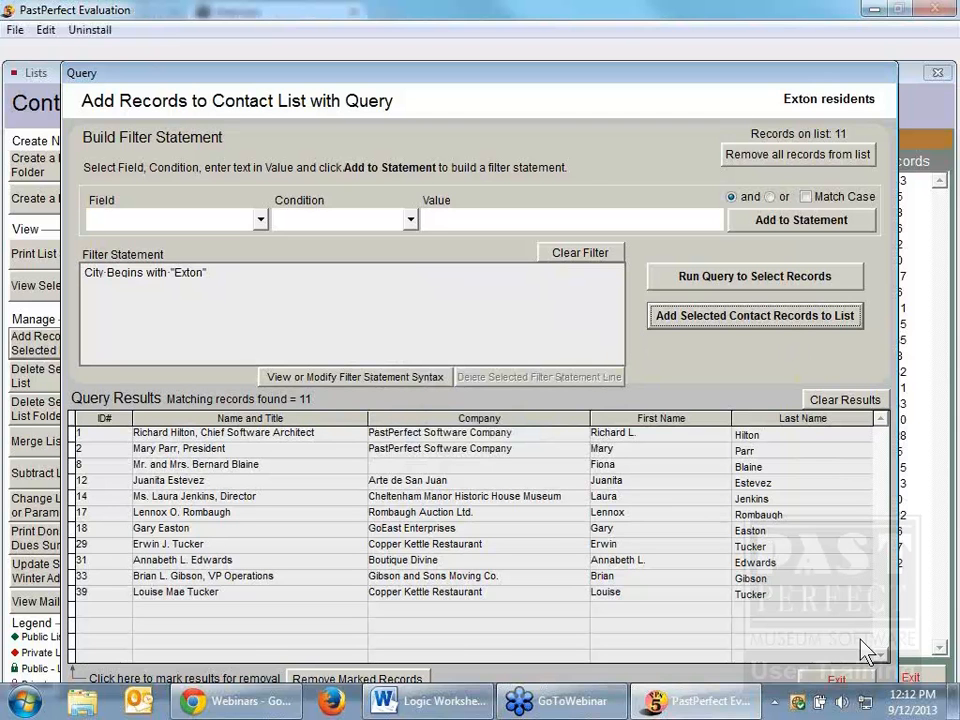
{"action": "left_click", "coordinate": [858, 683]}
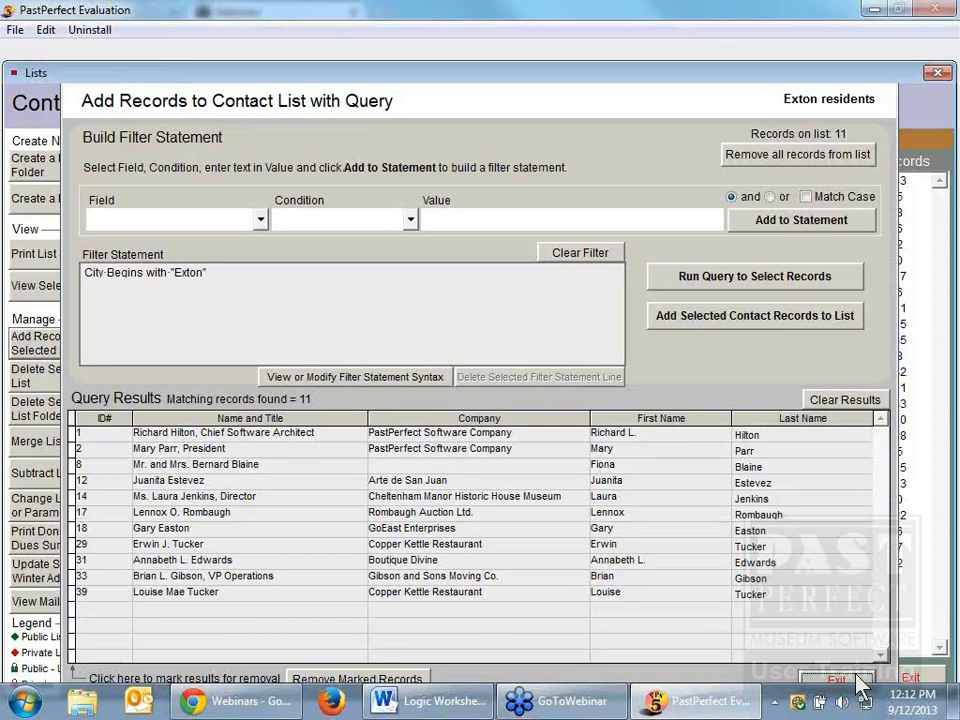
{"action": "left_click", "coordinate": [857, 676]}
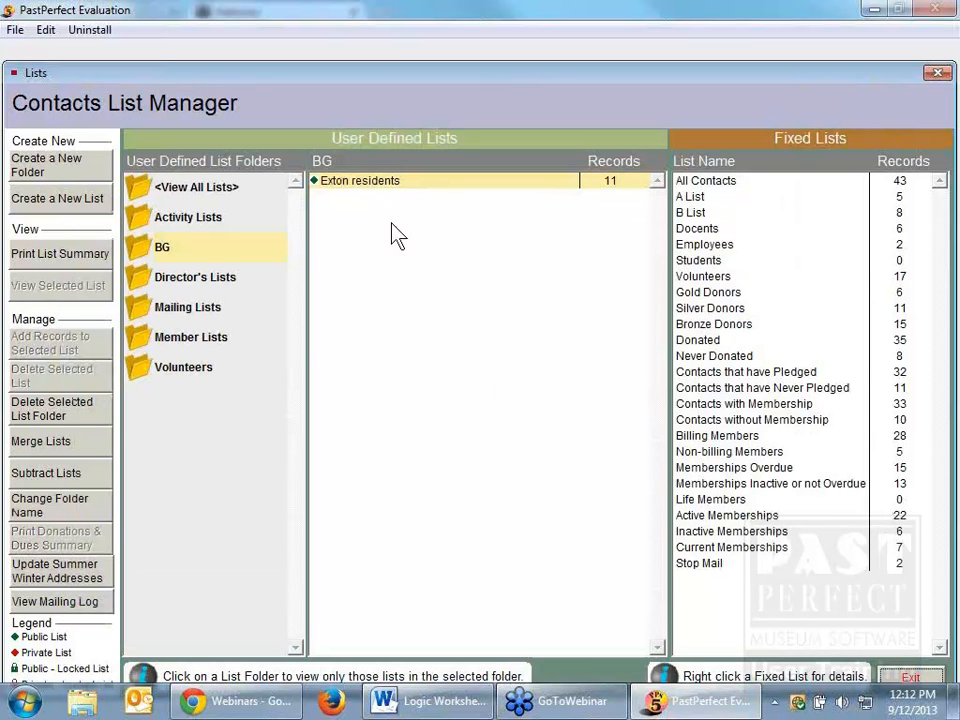
Step: View the Exton residents list, check the City entries of its contacts, then leave the list
{"action": "left_click", "coordinate": [362, 190]}
{"action": "double_click", "coordinate": [361, 182]}
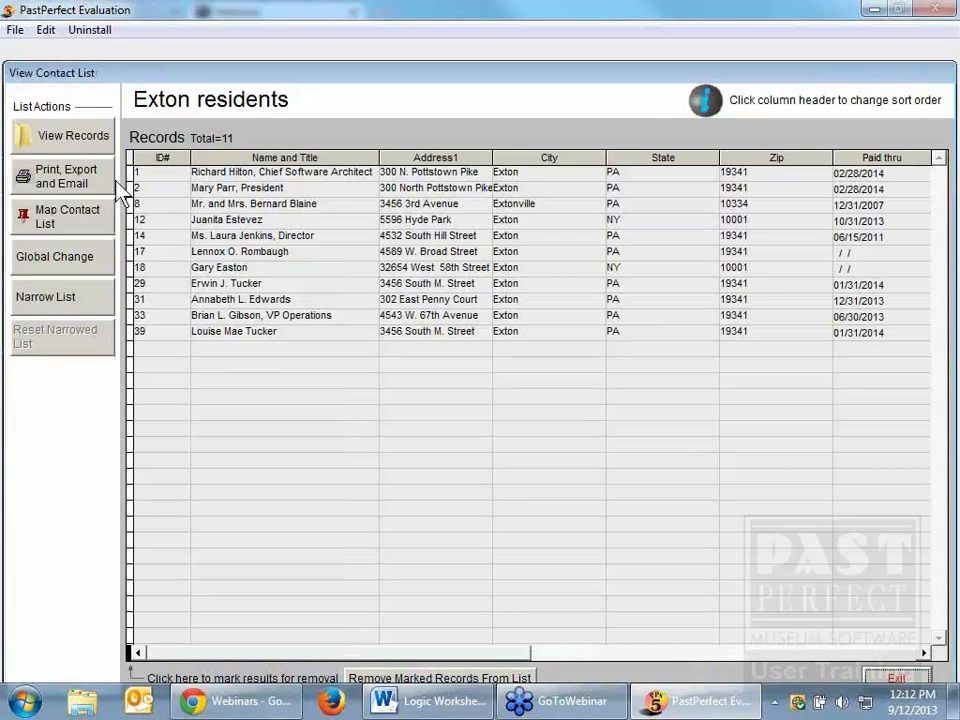
{"action": "left_click", "coordinate": [73, 147]}
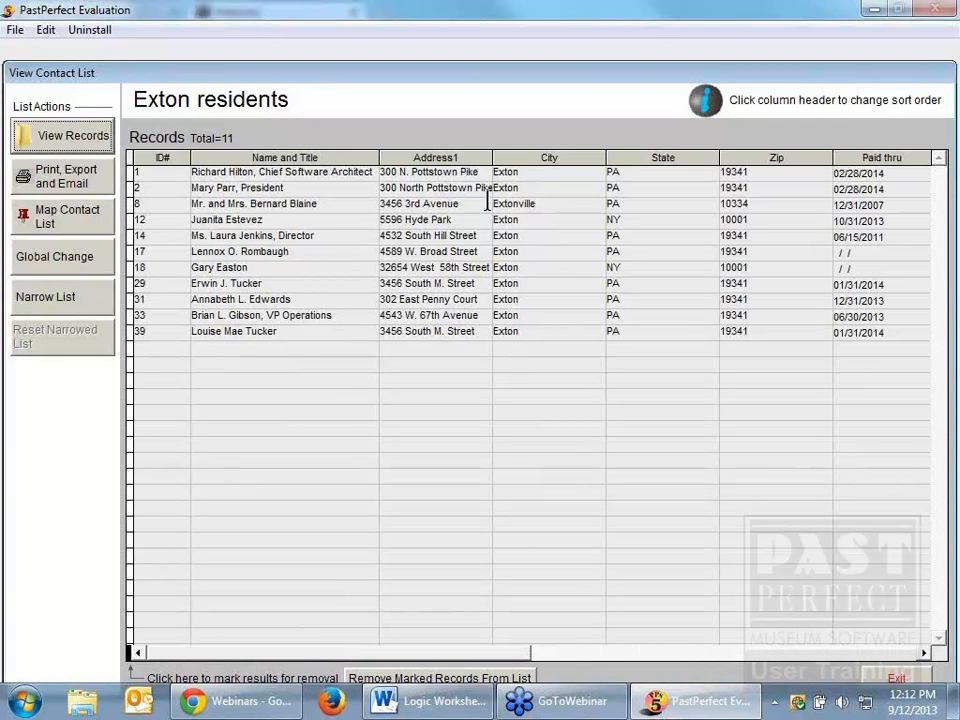
{"action": "left_click", "coordinate": [543, 205]}
{"action": "left_click_drag", "start_coordinate": [543, 205], "coordinate": [495, 215]}
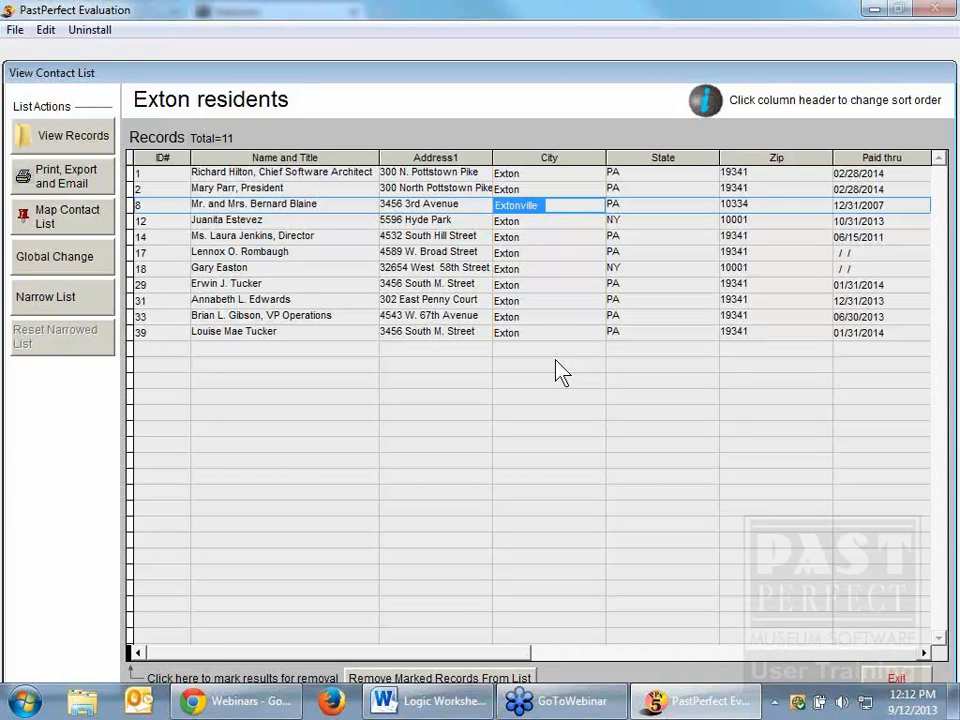
{"action": "left_click", "coordinate": [903, 675]}
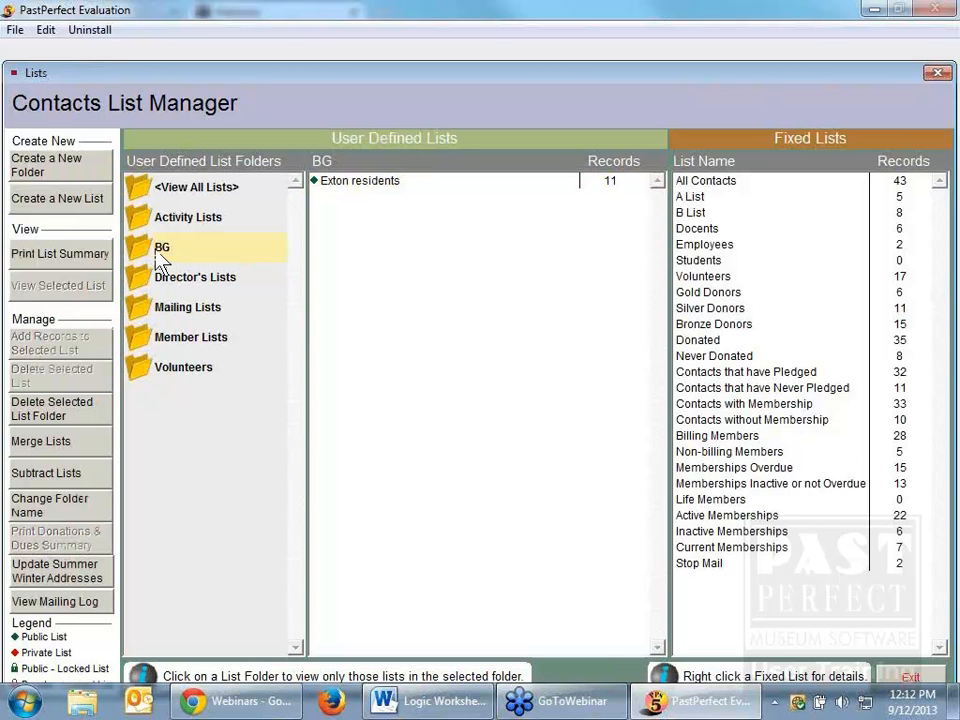
Step: Open the record query for the Exton residents list and remove all records from the list
{"action": "left_click", "coordinate": [355, 184]}
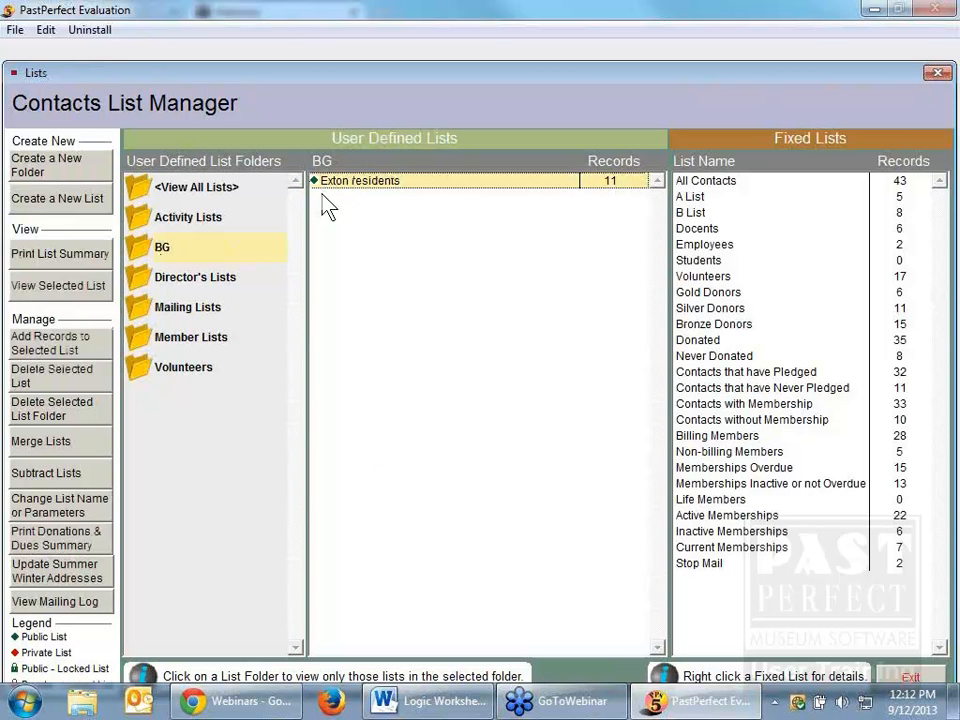
{"action": "left_click", "coordinate": [95, 344]}
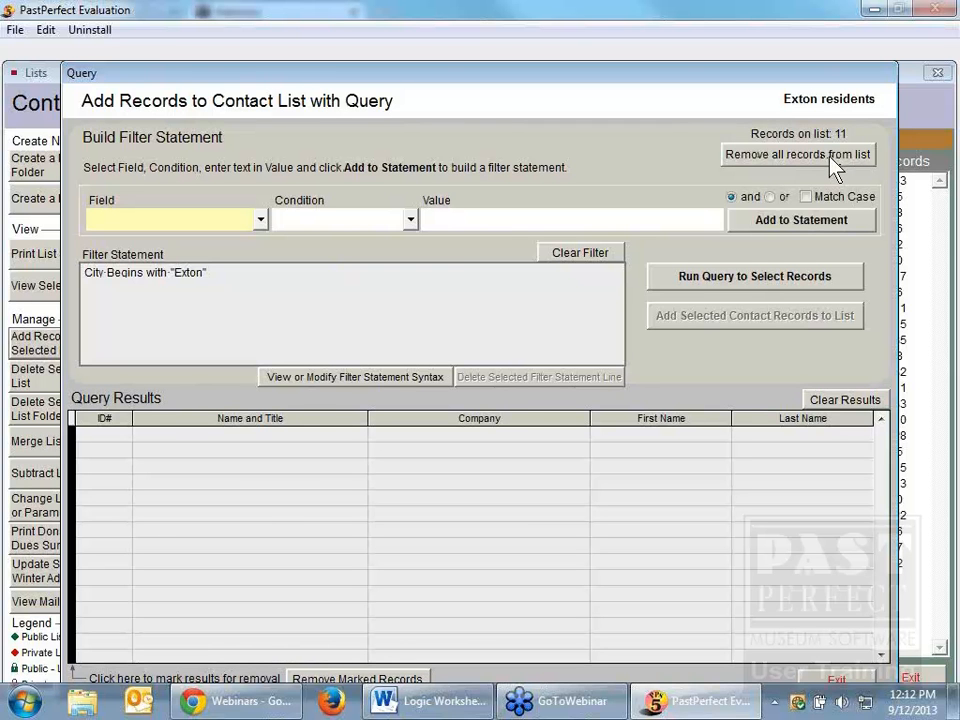
{"action": "left_click", "coordinate": [778, 155]}
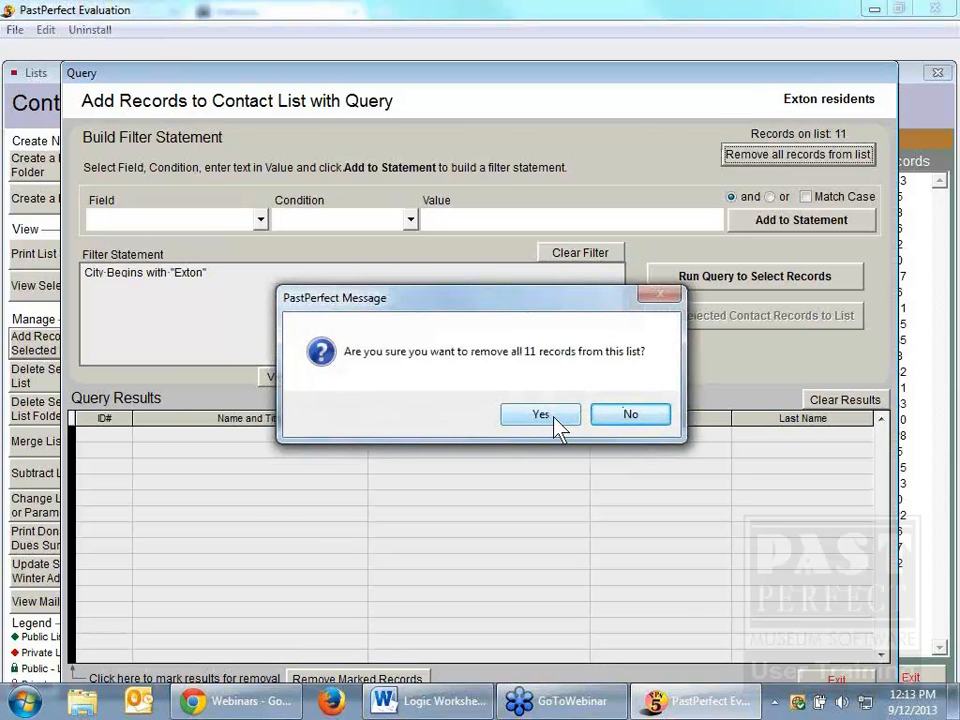
{"action": "left_click", "coordinate": [555, 420]}
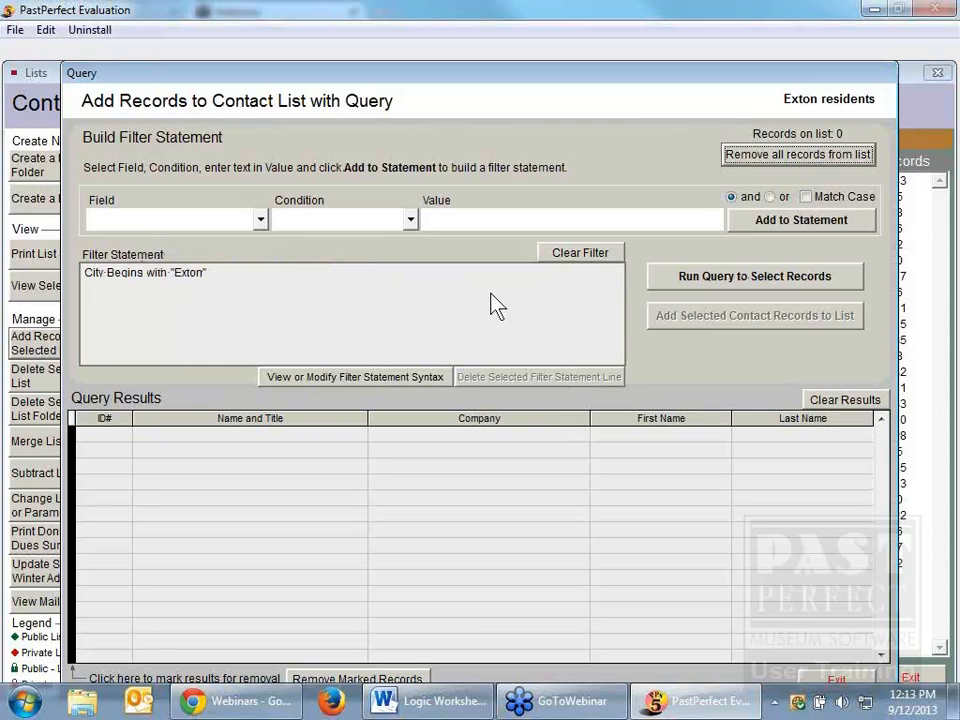
Step: Replace the filter statement with City Contains exact match "Exton" and run the query
{"action": "left_click", "coordinate": [151, 271]}
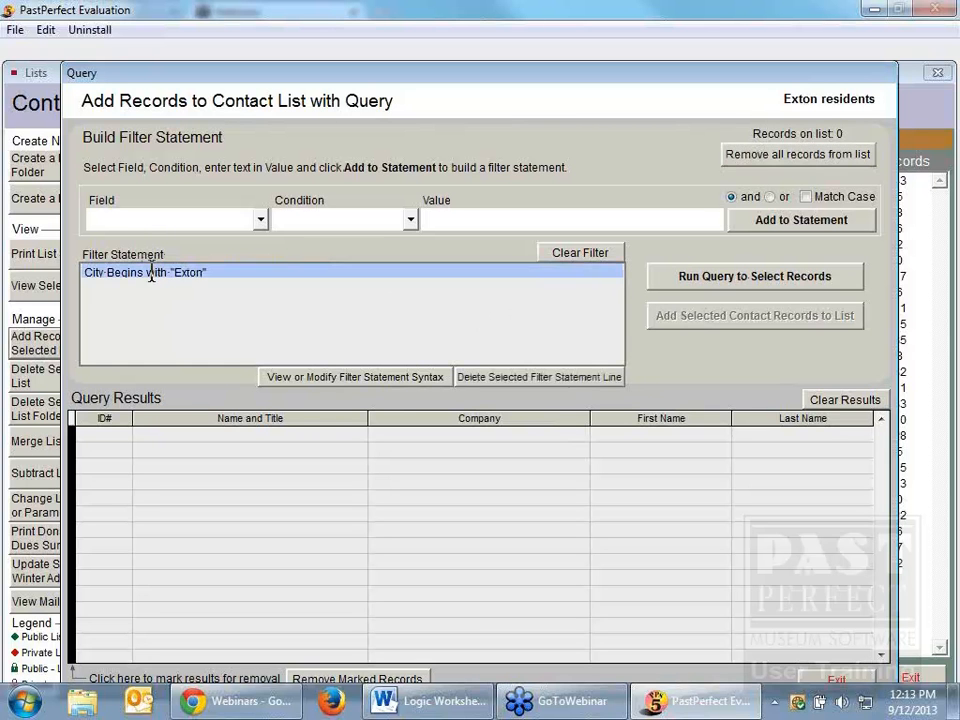
{"action": "left_click", "coordinate": [508, 378]}
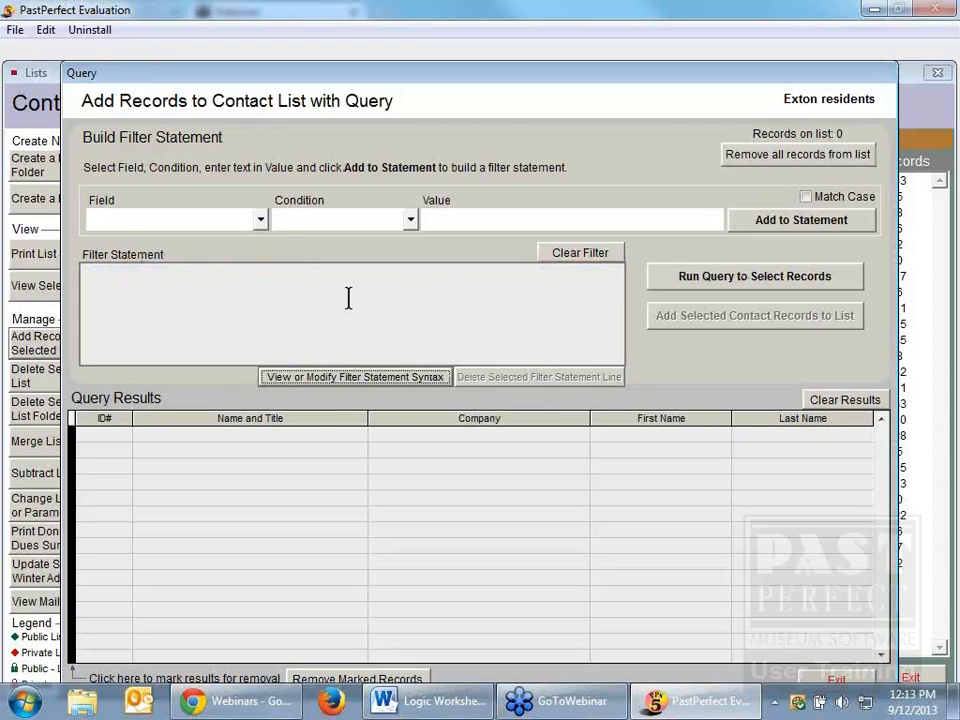
{"action": "left_click", "coordinate": [260, 219]}
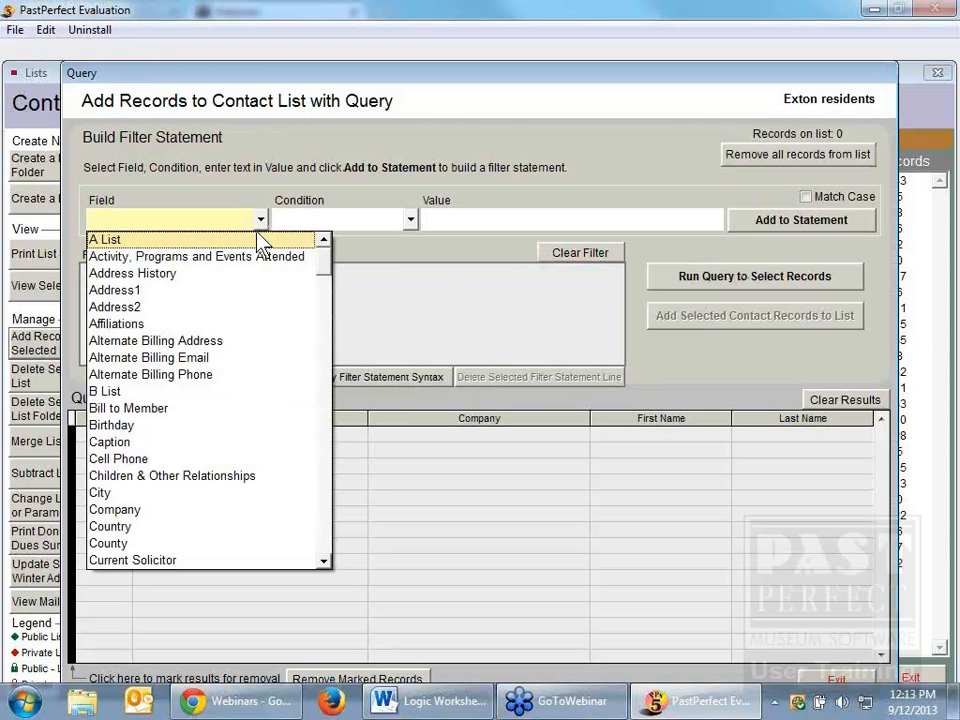
{"action": "left_click", "coordinate": [221, 497]}
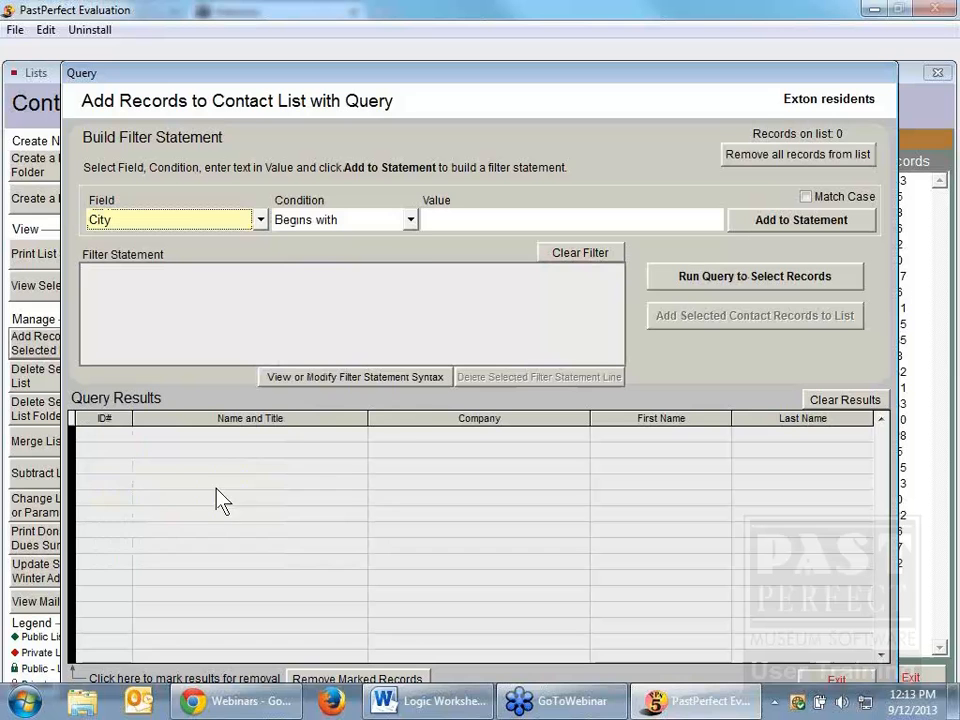
{"action": "left_click", "coordinate": [410, 220]}
{"action": "left_click", "coordinate": [395, 256]}
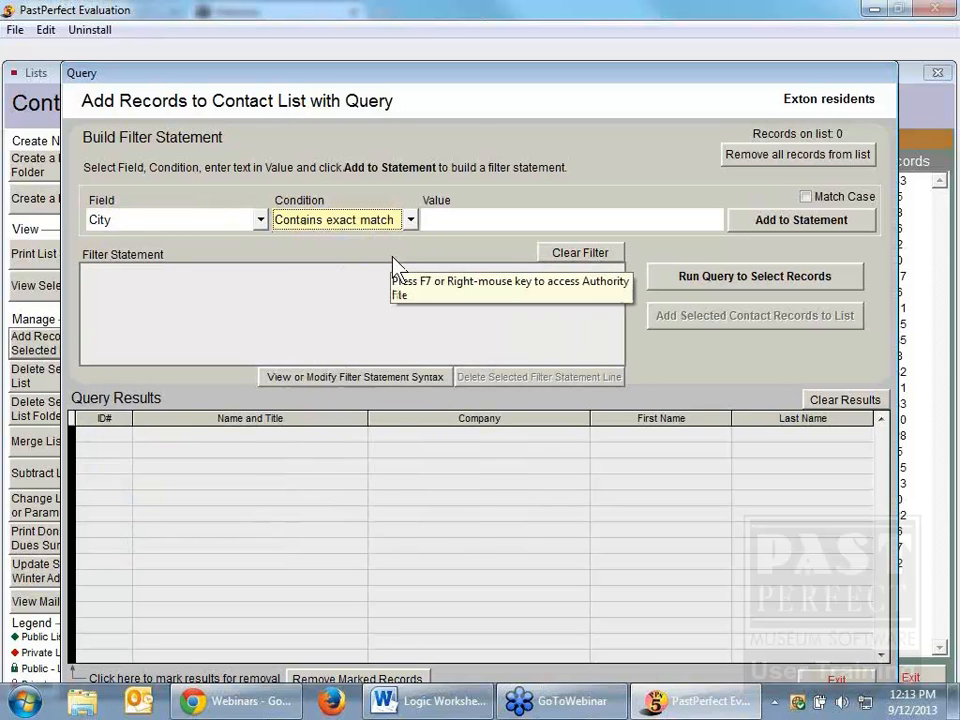
{"action": "left_click", "coordinate": [439, 221]}
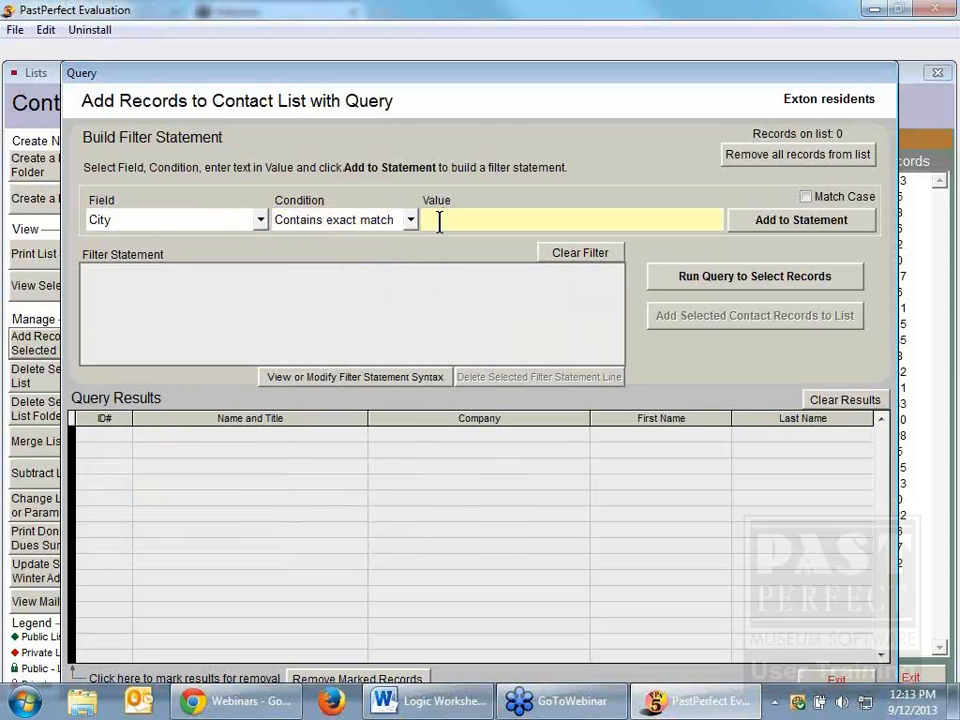
{"action": "type", "text": "Exton"}
{"action": "left_click", "coordinate": [792, 219]}
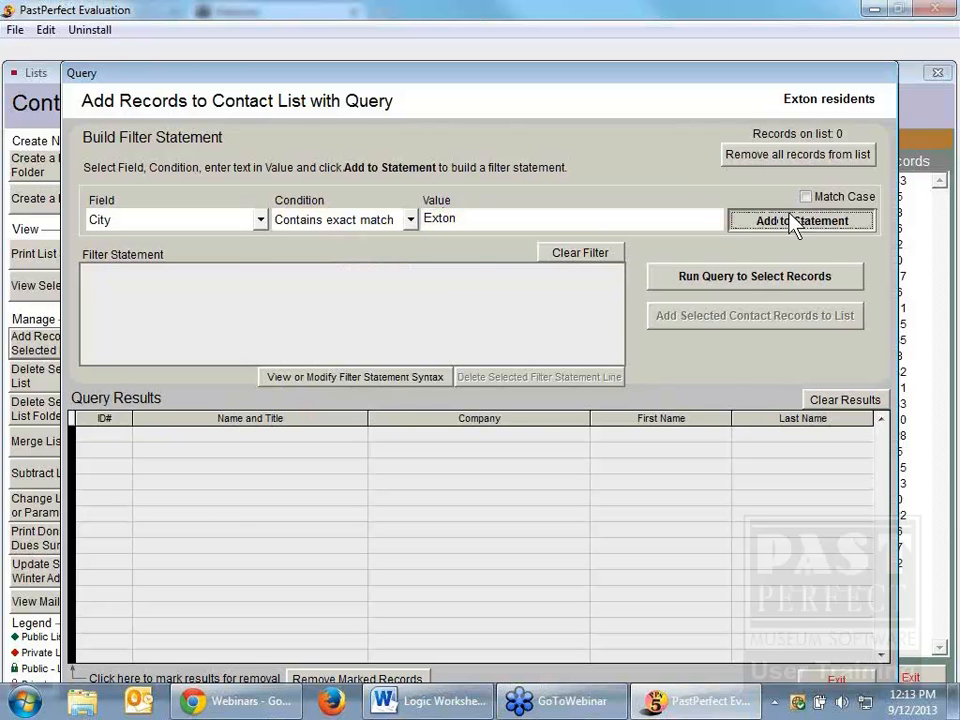
{"action": "left_click", "coordinate": [784, 284]}
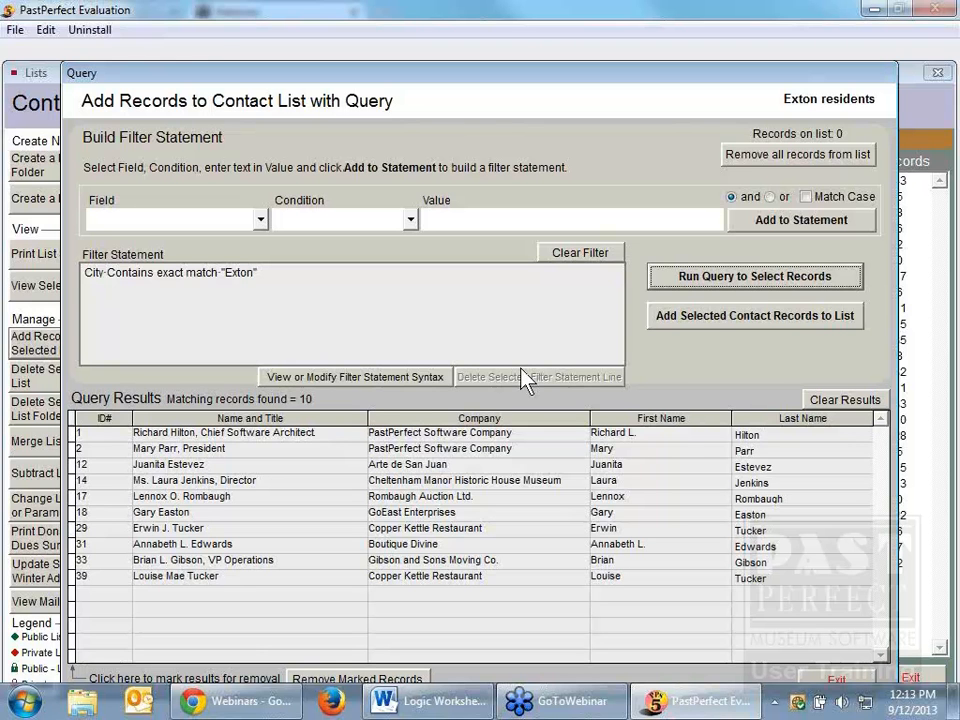
Step: Add the selected contact records to the Exton residents list, then view the list to check the contacts' City and State entries
{"action": "left_click", "coordinate": [737, 322]}
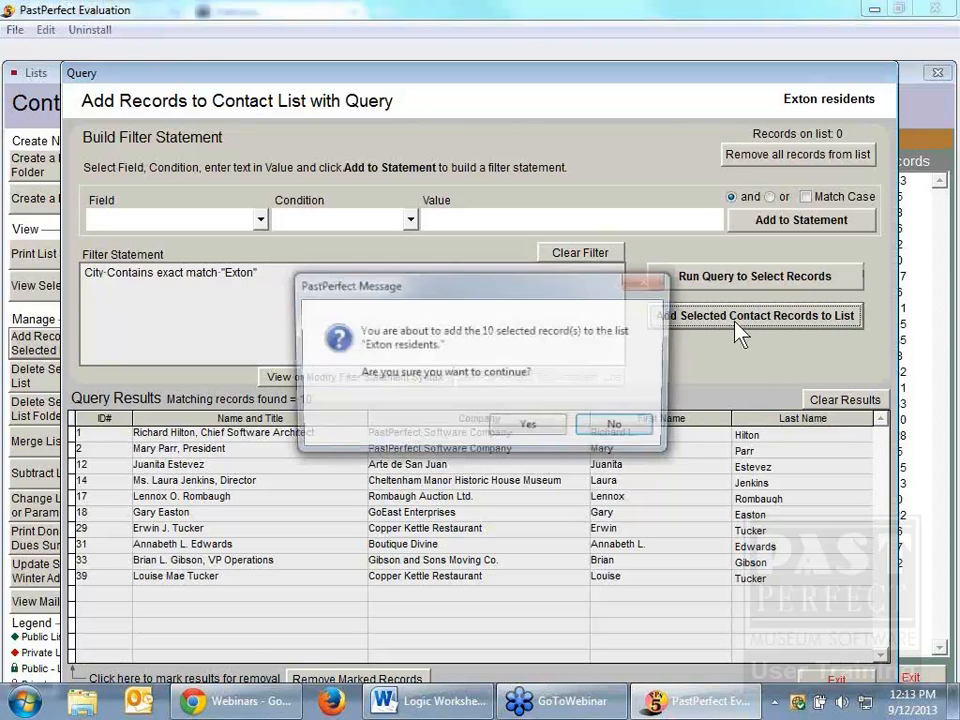
{"action": "left_click", "coordinate": [546, 431]}
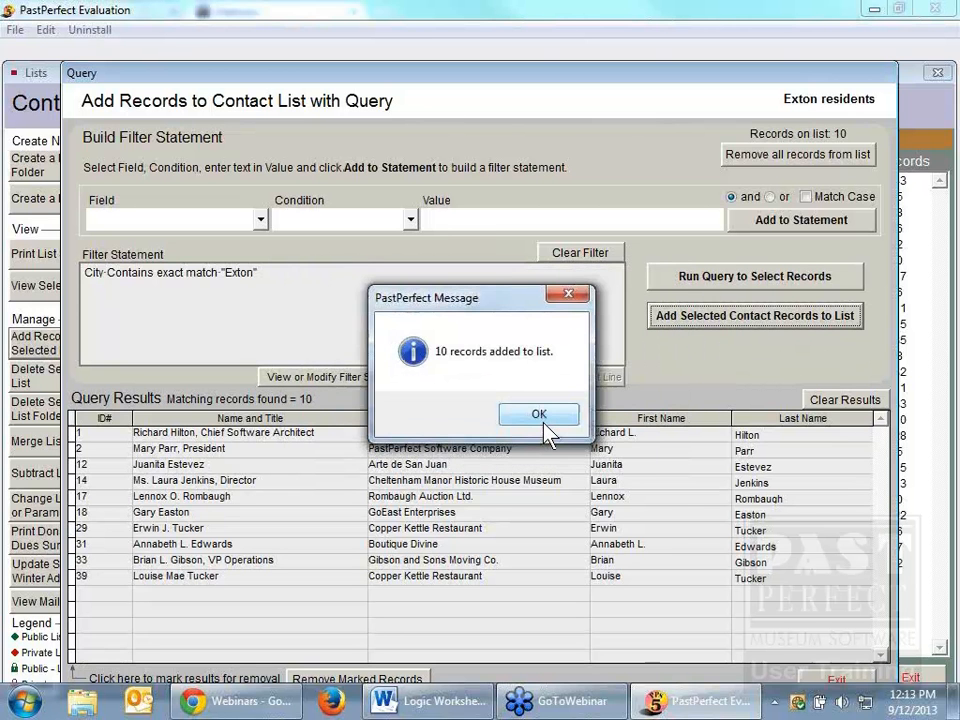
{"action": "left_click", "coordinate": [546, 424]}
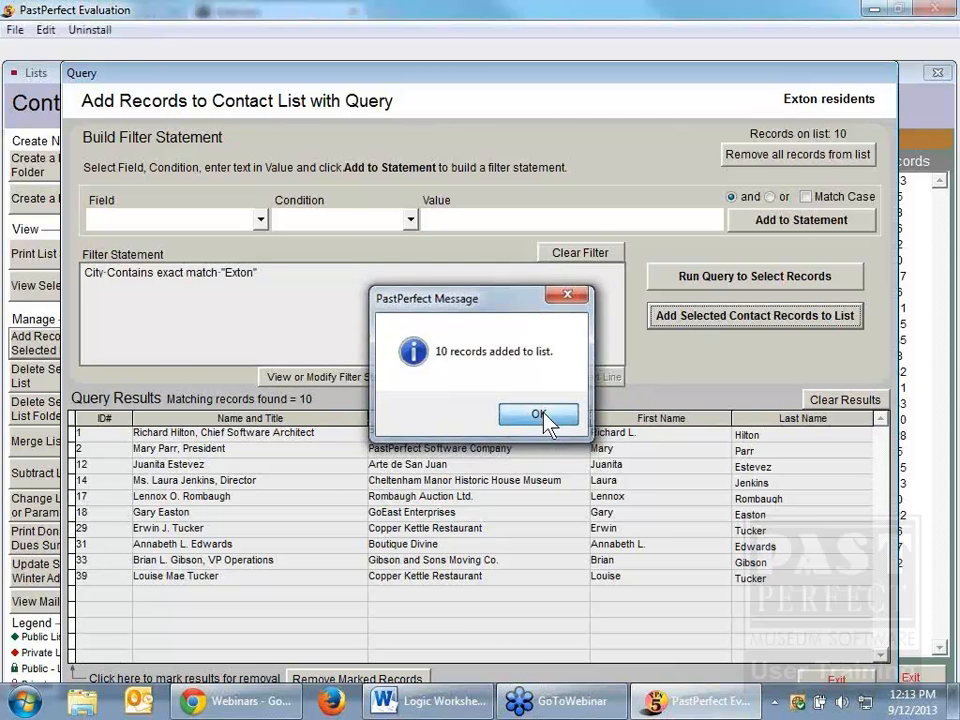
{"action": "left_click", "coordinate": [852, 684]}
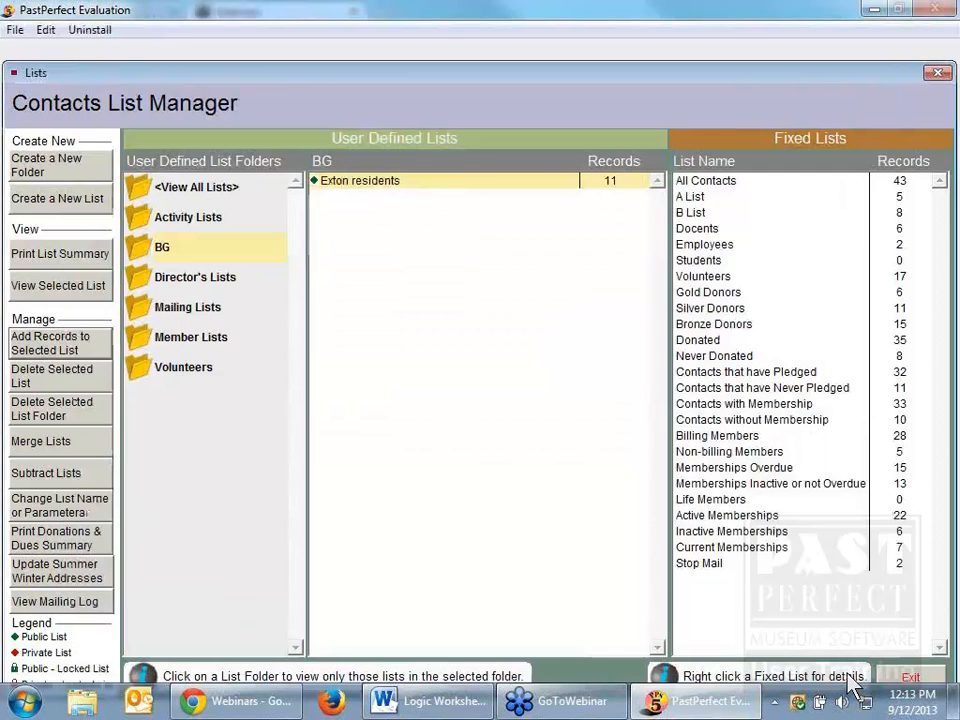
{"action": "double_click", "coordinate": [376, 186]}
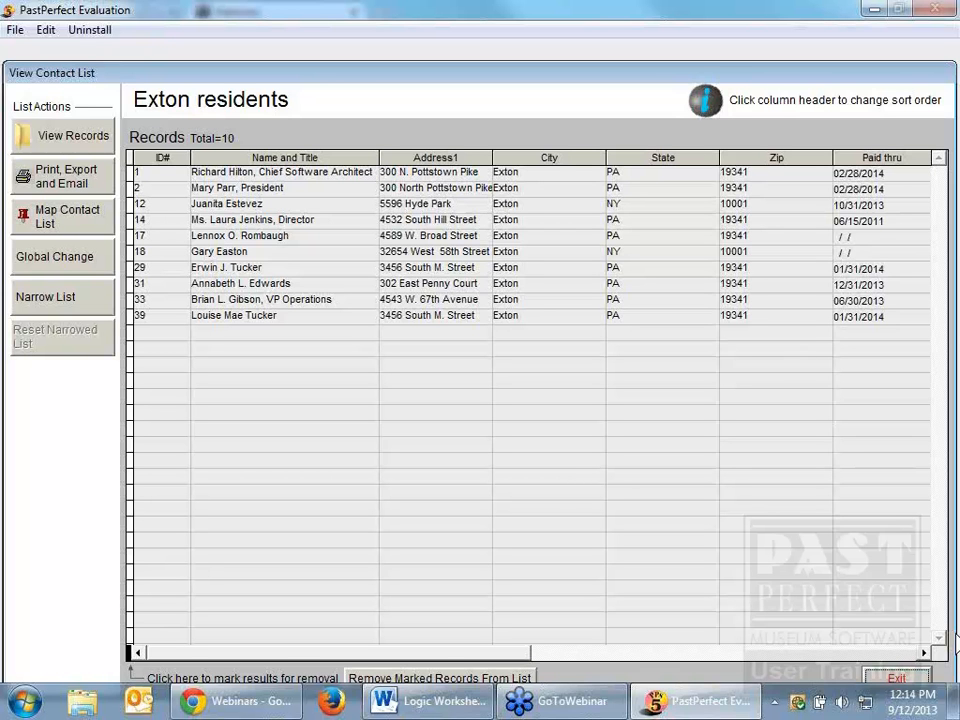
{"action": "left_click", "coordinate": [908, 681]}
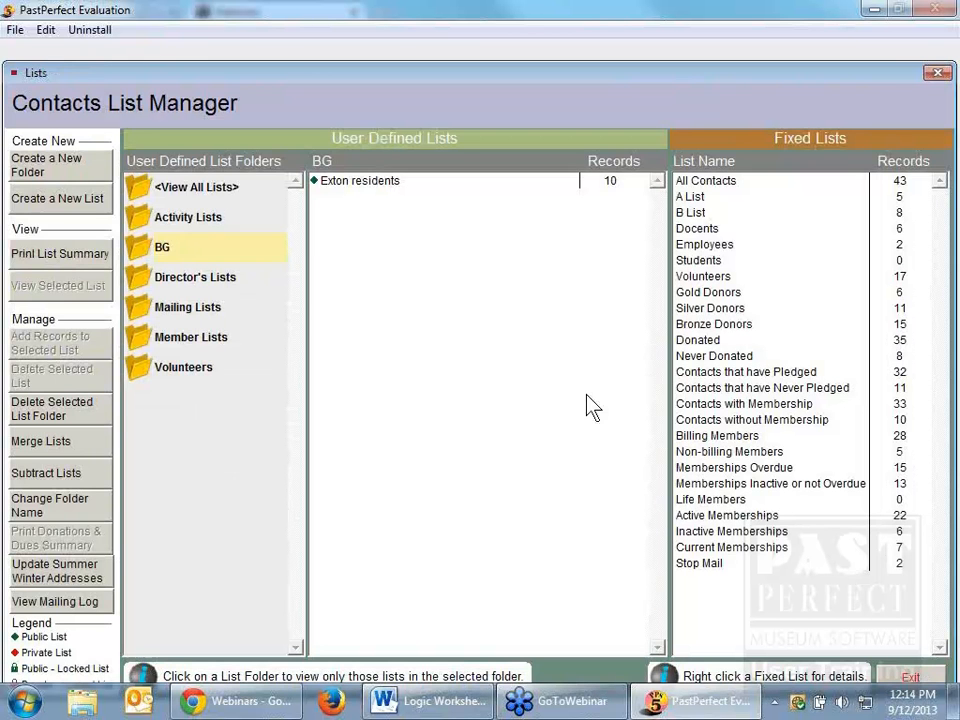
Step: Return to the query for the Exton residents list and clear all of its records again
{"action": "left_click", "coordinate": [376, 186]}
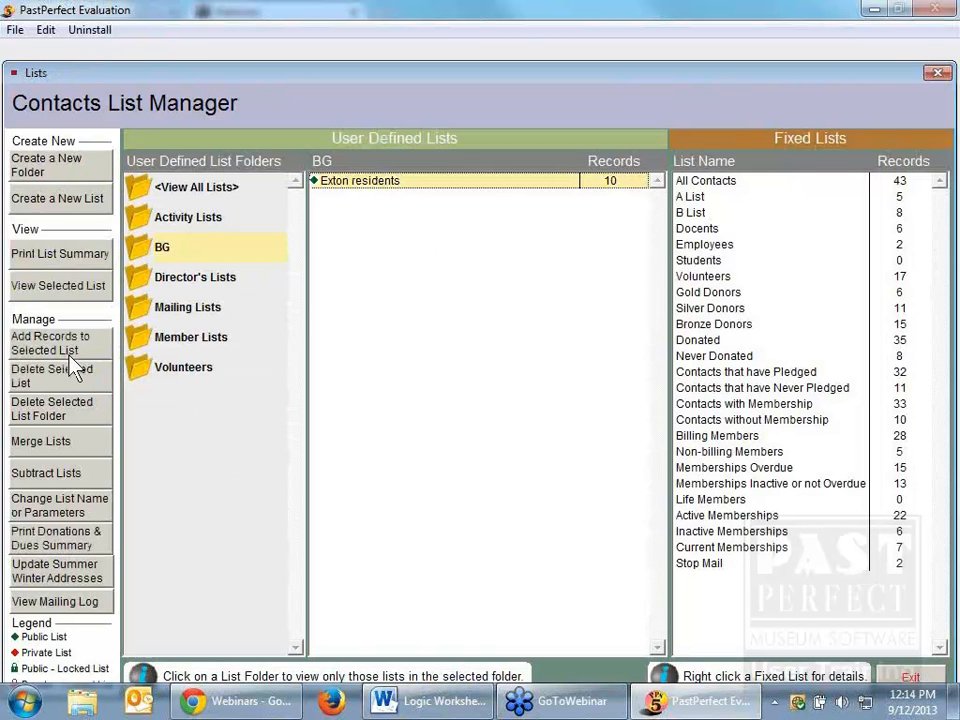
{"action": "left_click", "coordinate": [30, 343]}
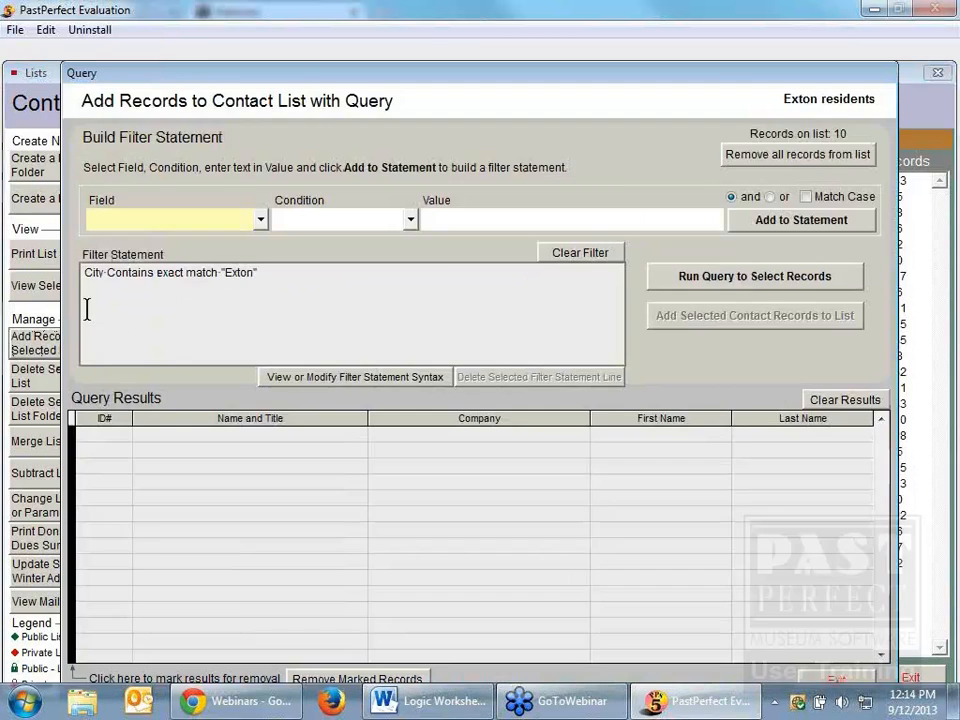
{"action": "left_click", "coordinate": [795, 163]}
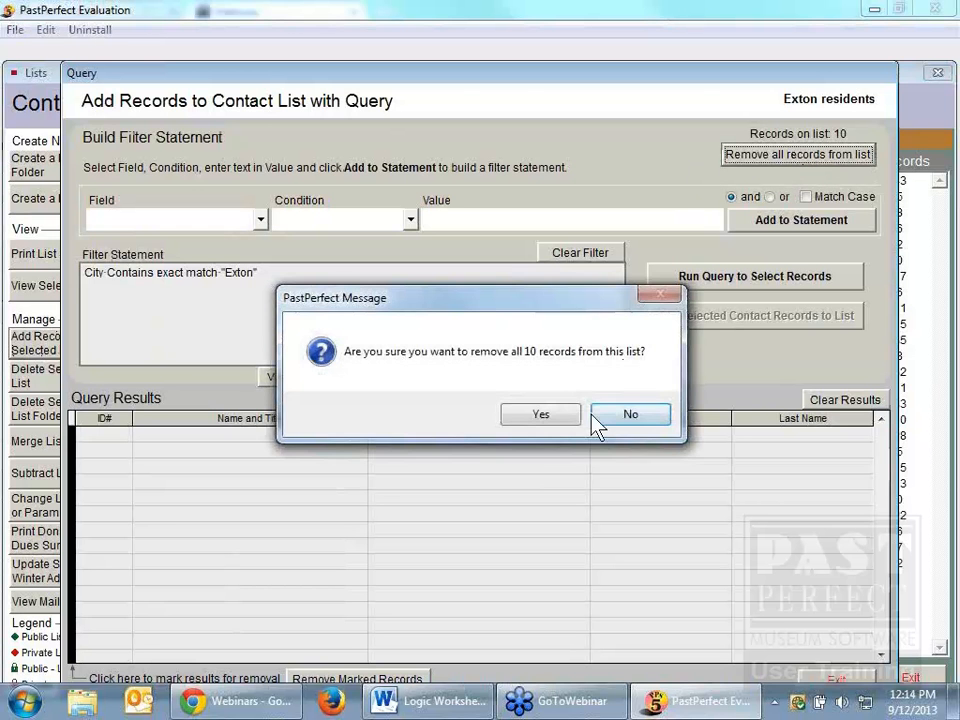
{"action": "left_click", "coordinate": [552, 416]}
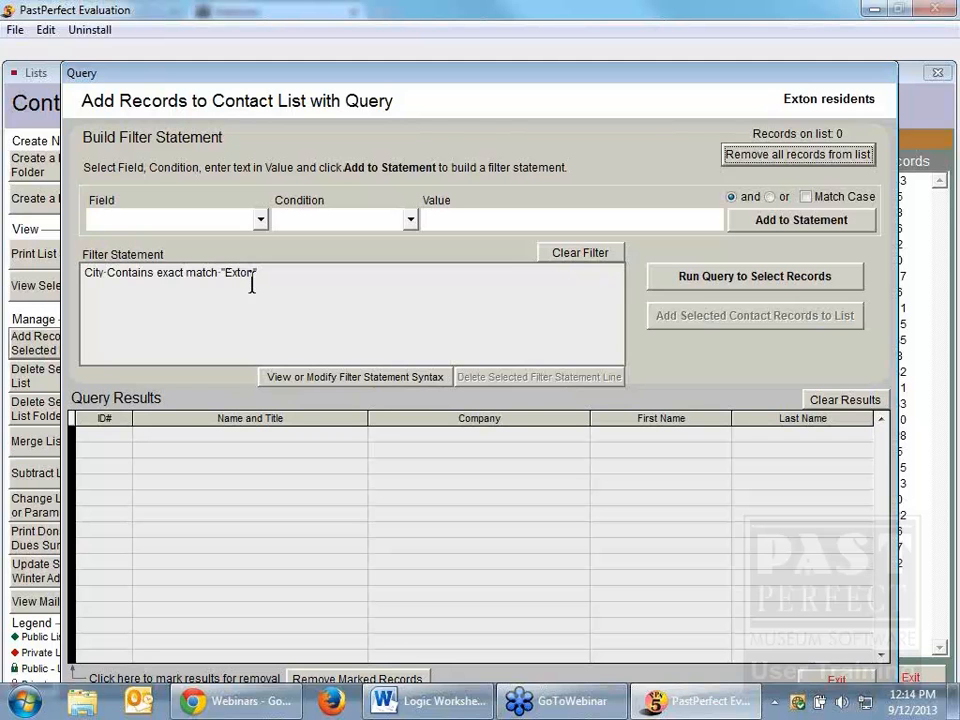
Step: Extend the filter with an "and" condition, State Contains exact match "PA", and run the query
{"action": "left_click", "coordinate": [731, 196]}
{"action": "left_click", "coordinate": [260, 220]}
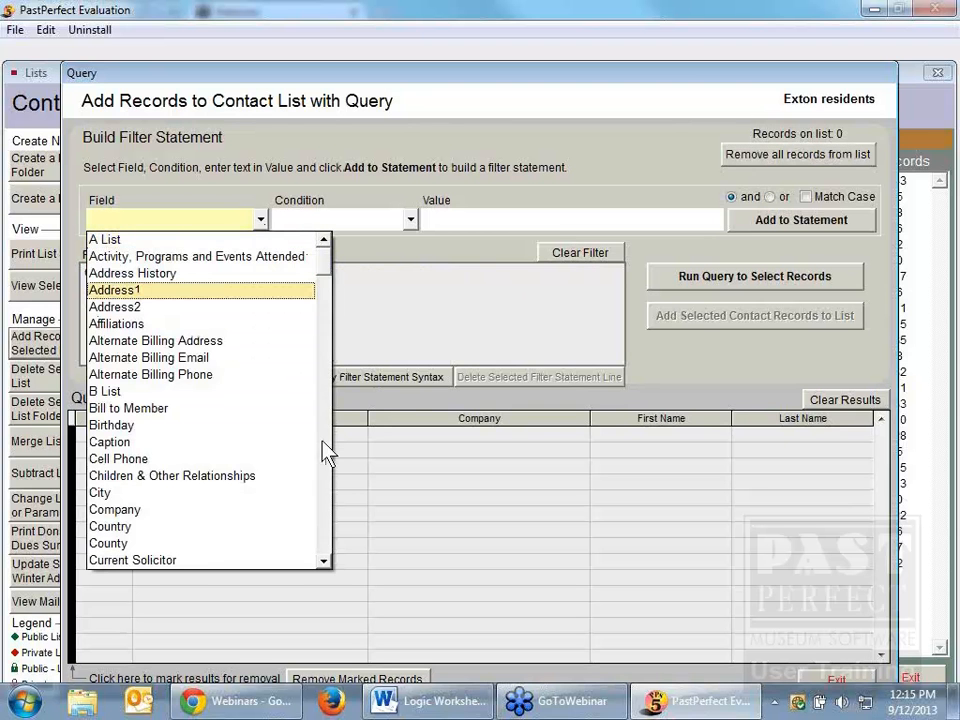
{"action": "left_click", "coordinate": [326, 484]}
{"action": "left_click", "coordinate": [326, 484]}
{"action": "left_click", "coordinate": [326, 482]}
{"action": "left_click", "coordinate": [326, 482]}
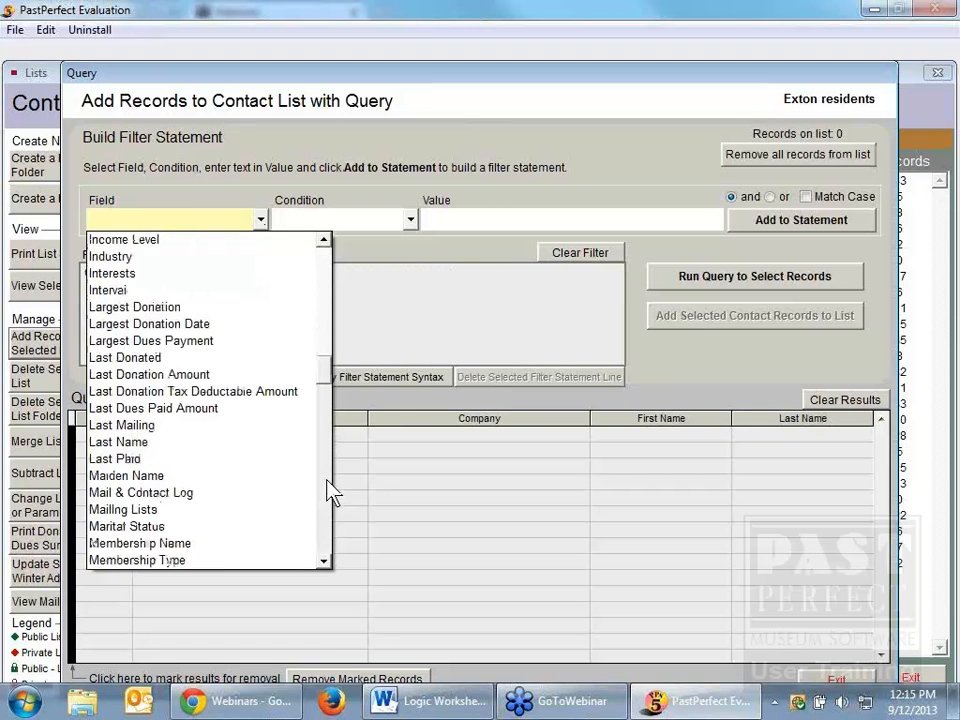
{"action": "left_click", "coordinate": [327, 511]}
{"action": "left_click", "coordinate": [327, 511]}
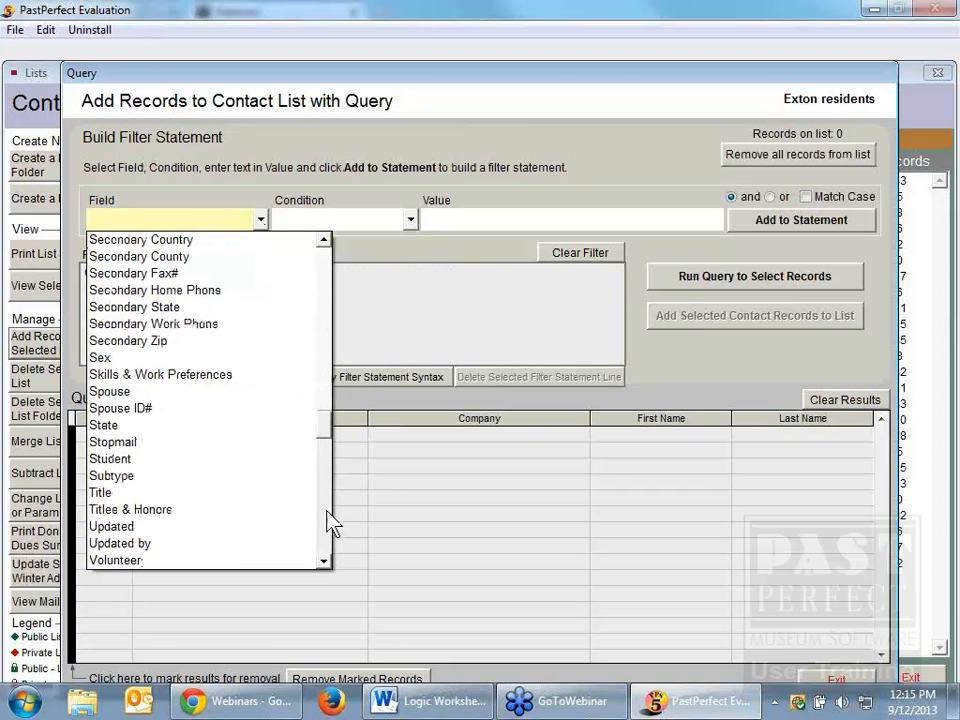
{"action": "left_click", "coordinate": [146, 425]}
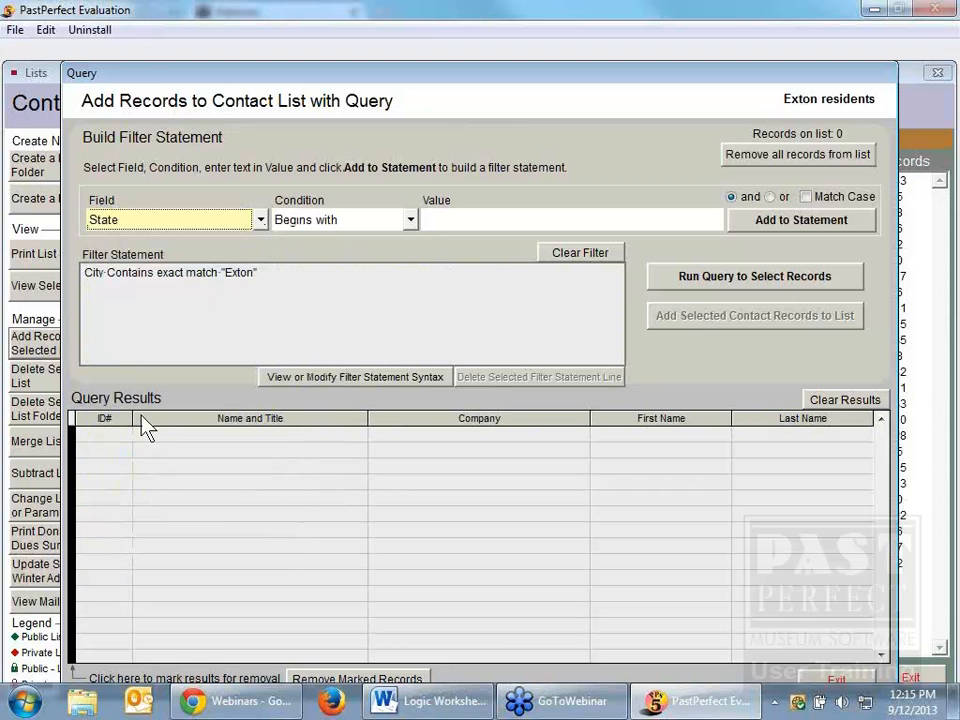
{"action": "left_click", "coordinate": [410, 219]}
{"action": "left_click", "coordinate": [402, 256]}
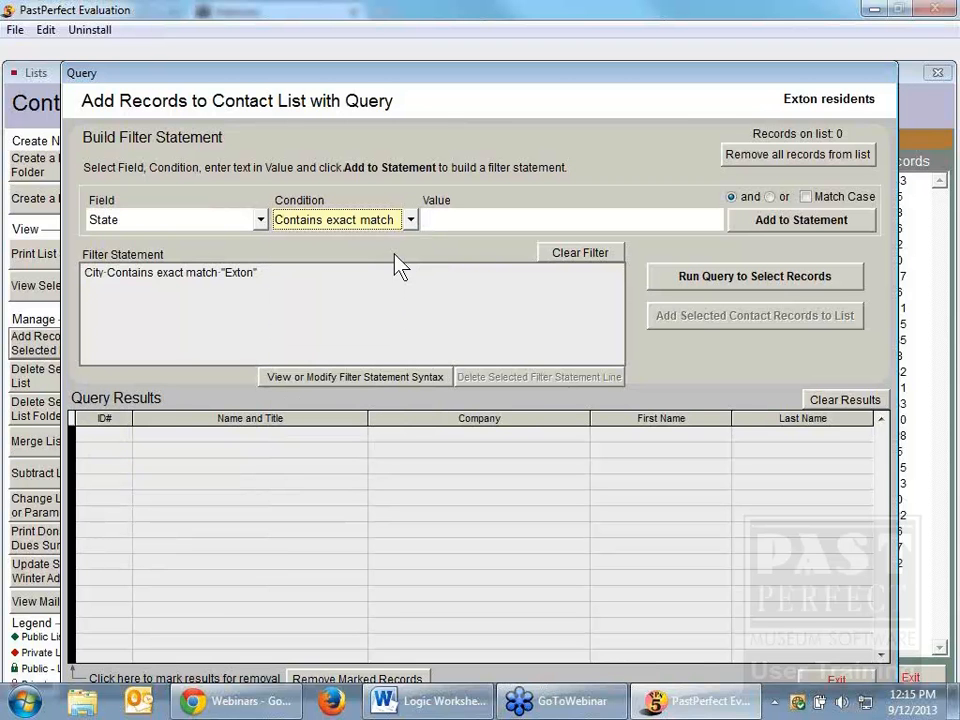
{"action": "left_click", "coordinate": [434, 222]}
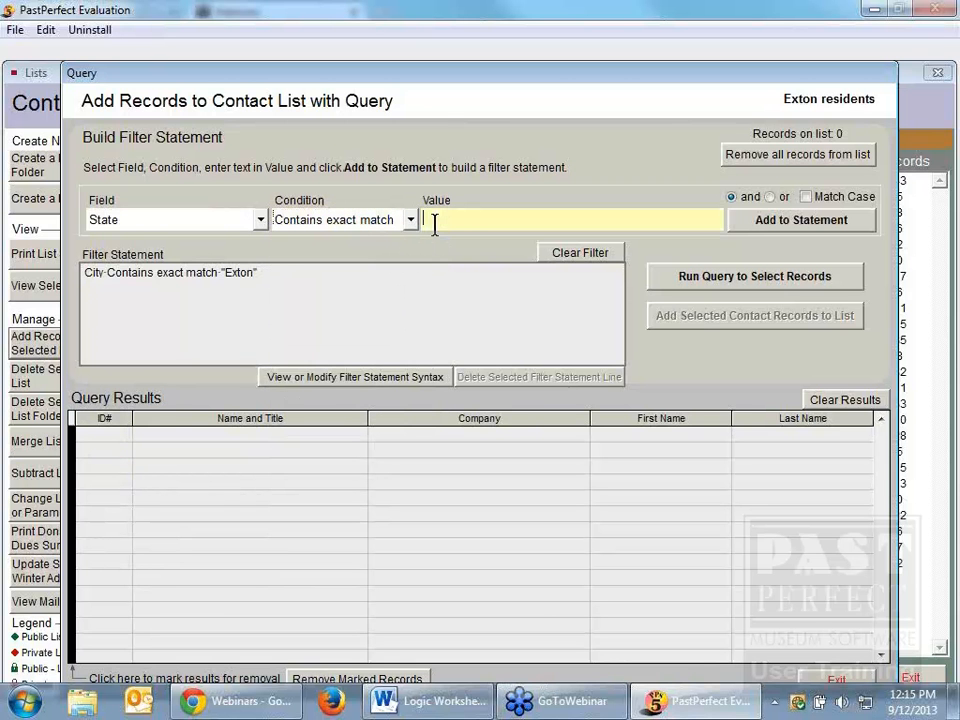
{"action": "type", "text": "PA"}
{"action": "left_click", "coordinate": [784, 228]}
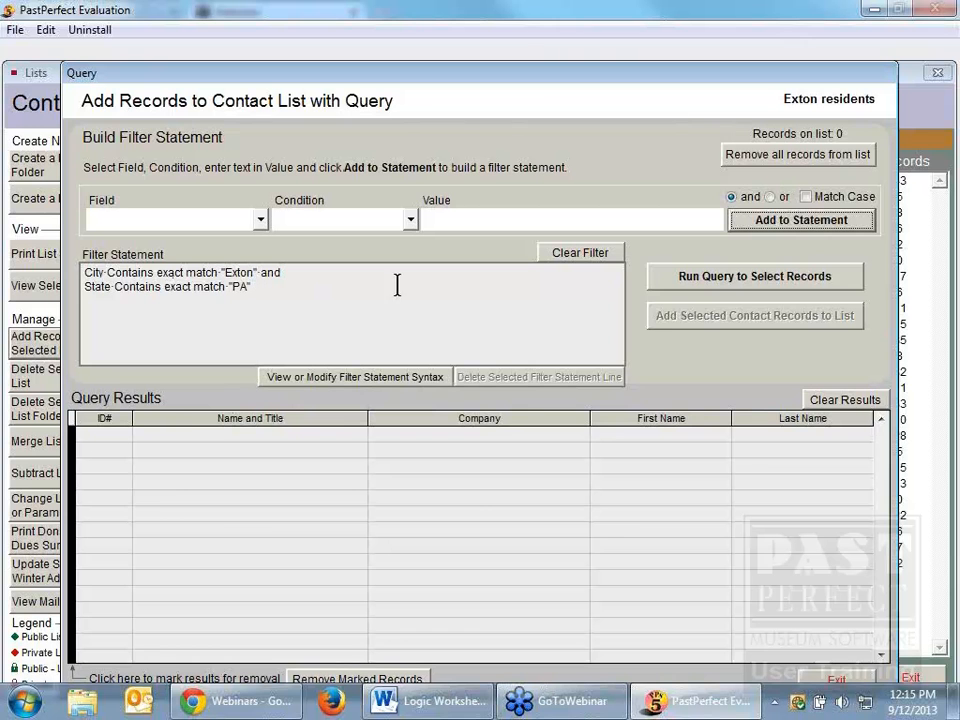
{"action": "left_click", "coordinate": [716, 280]}
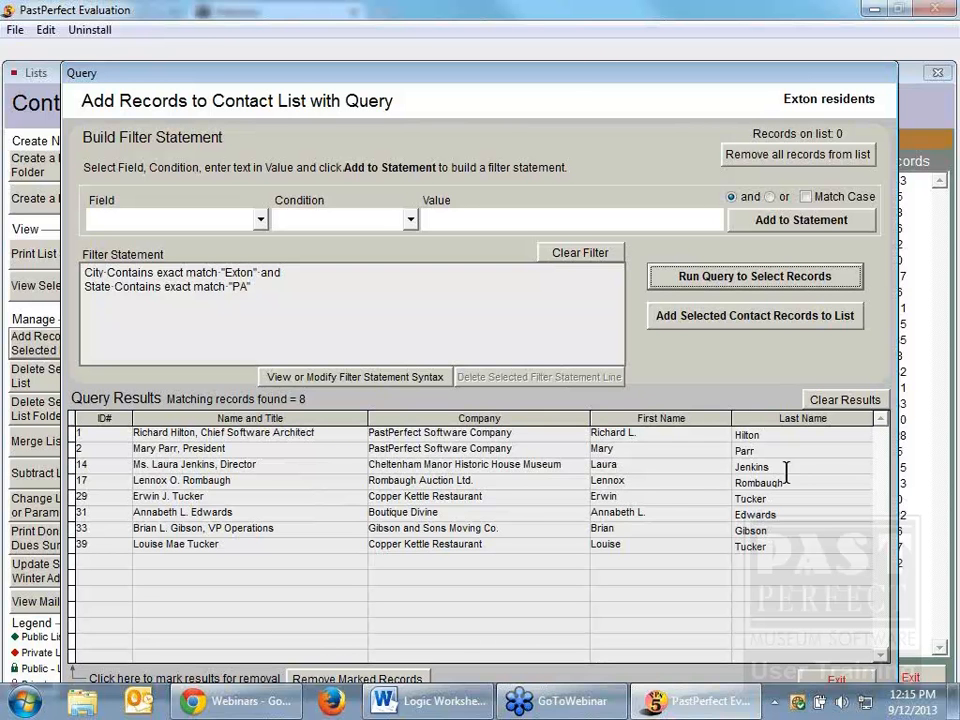
Step: Add the contacts matching both city and state to the Exton residents list, then view the list
{"action": "left_click", "coordinate": [751, 316]}
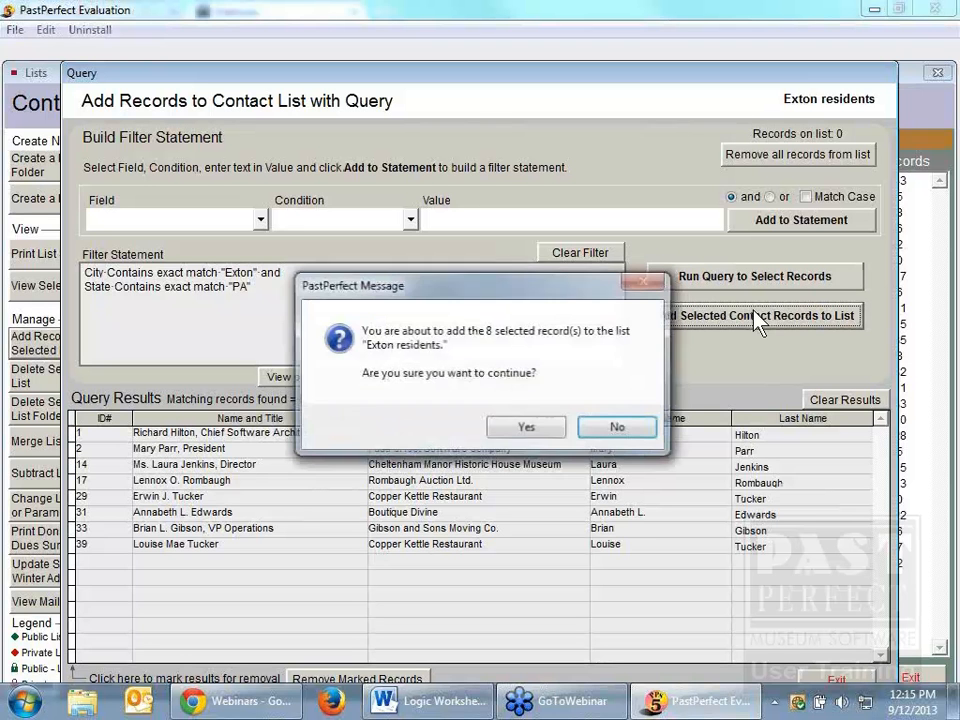
{"action": "left_click", "coordinate": [527, 428]}
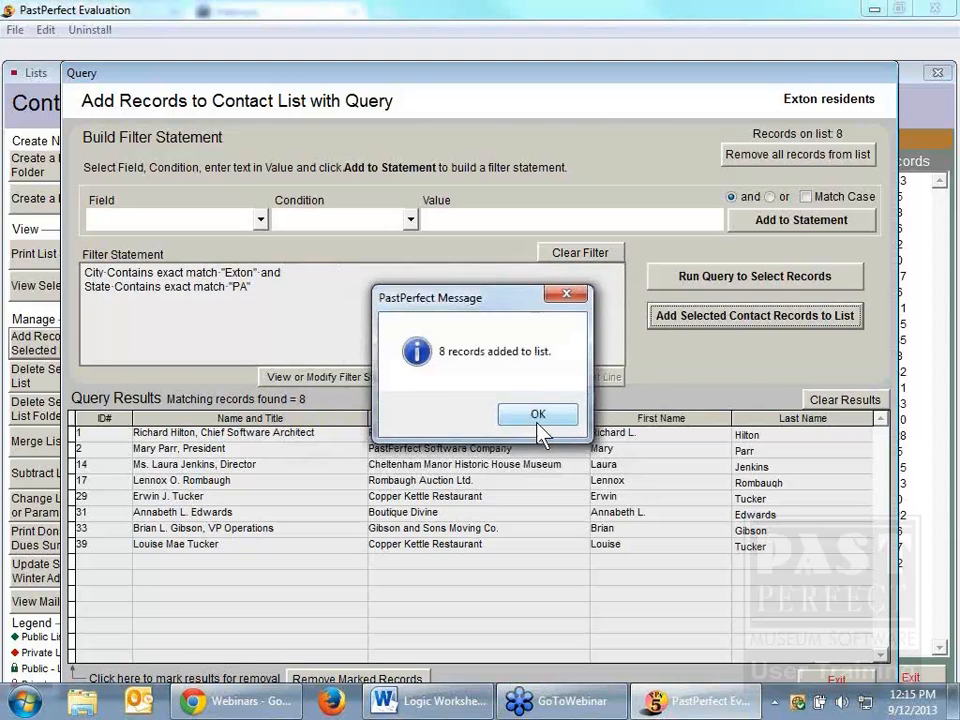
{"action": "left_click", "coordinate": [540, 428]}
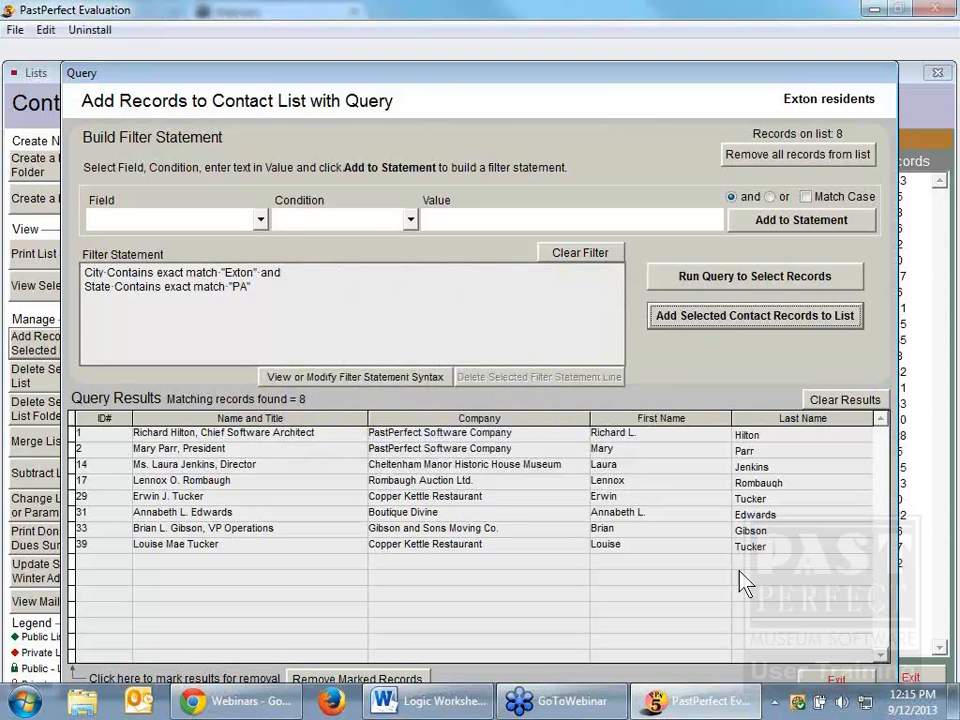
{"action": "left_click", "coordinate": [828, 682]}
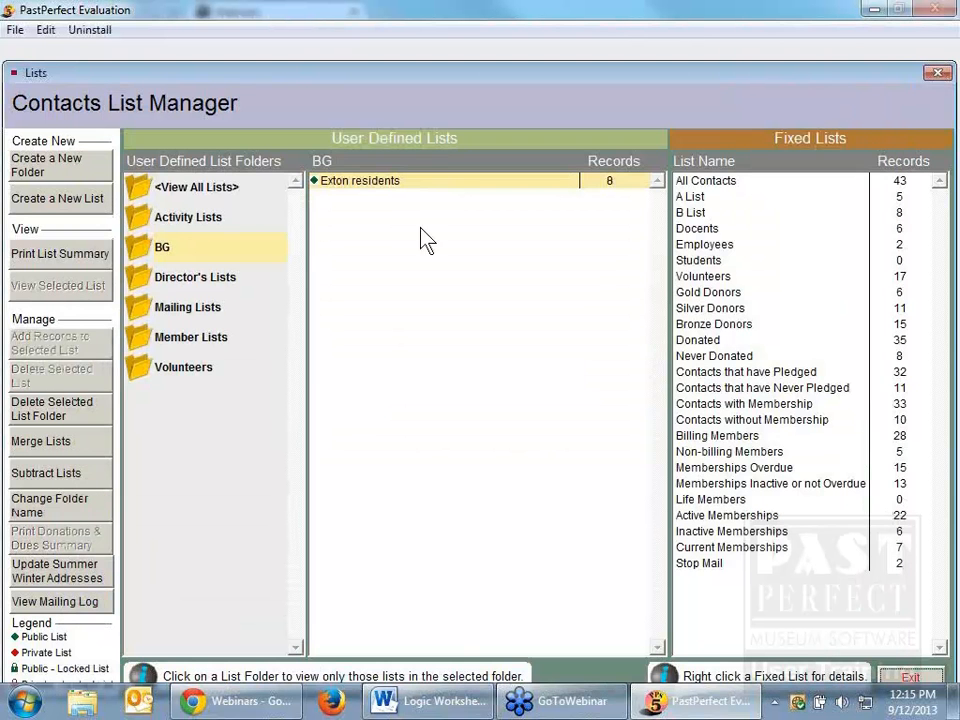
{"action": "double_click", "coordinate": [394, 184]}
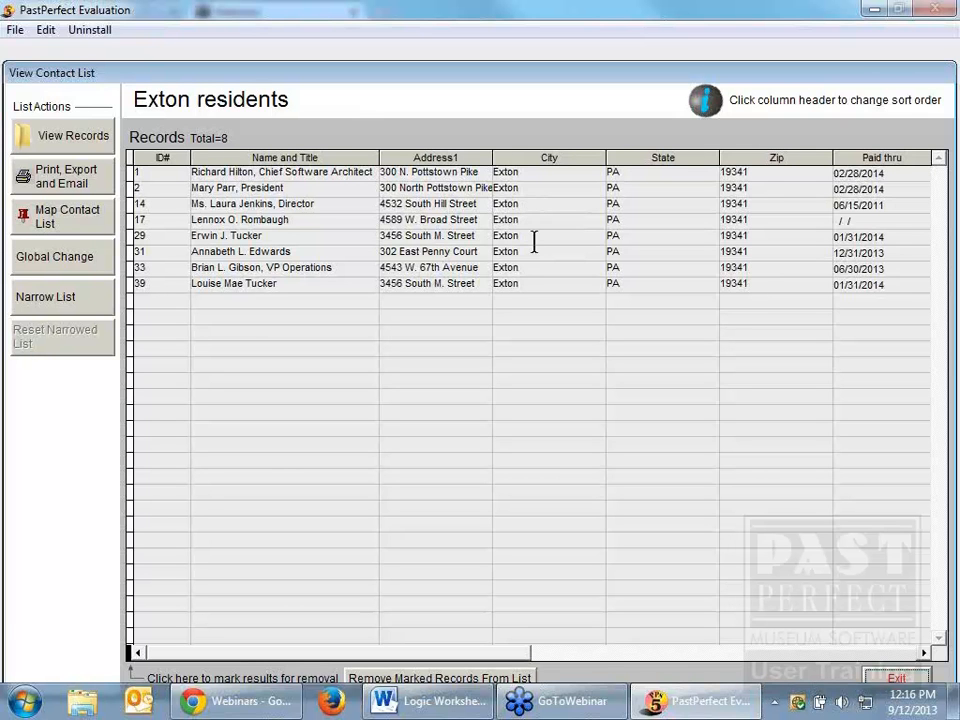
Step: Close the Exton residents list, then open it once more to review its contacts
{"action": "left_click", "coordinate": [896, 682]}
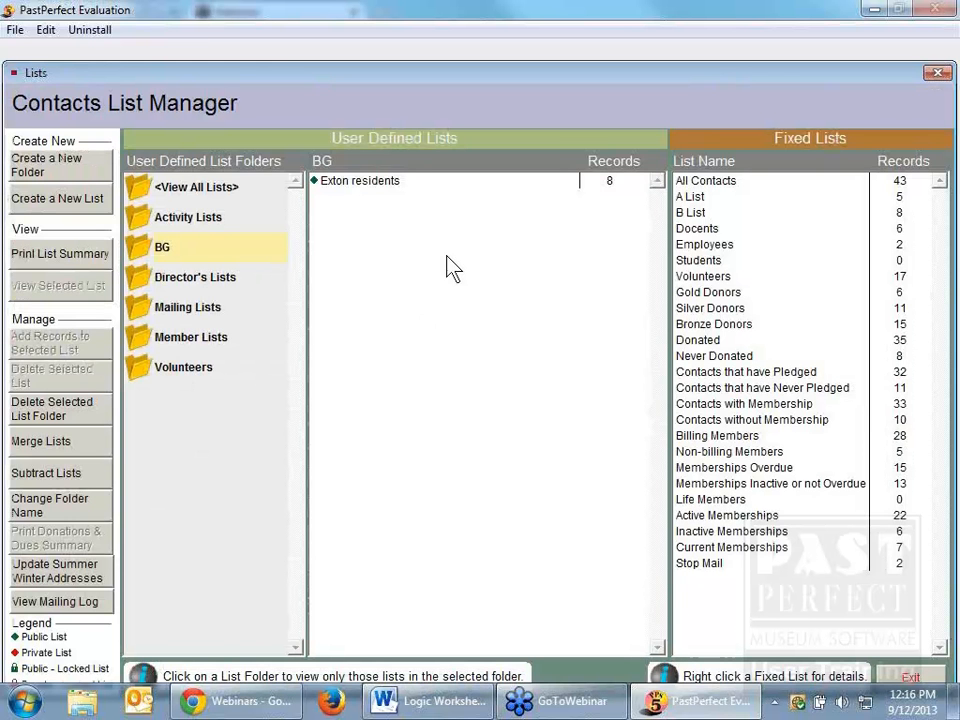
{"action": "left_click", "coordinate": [358, 184]}
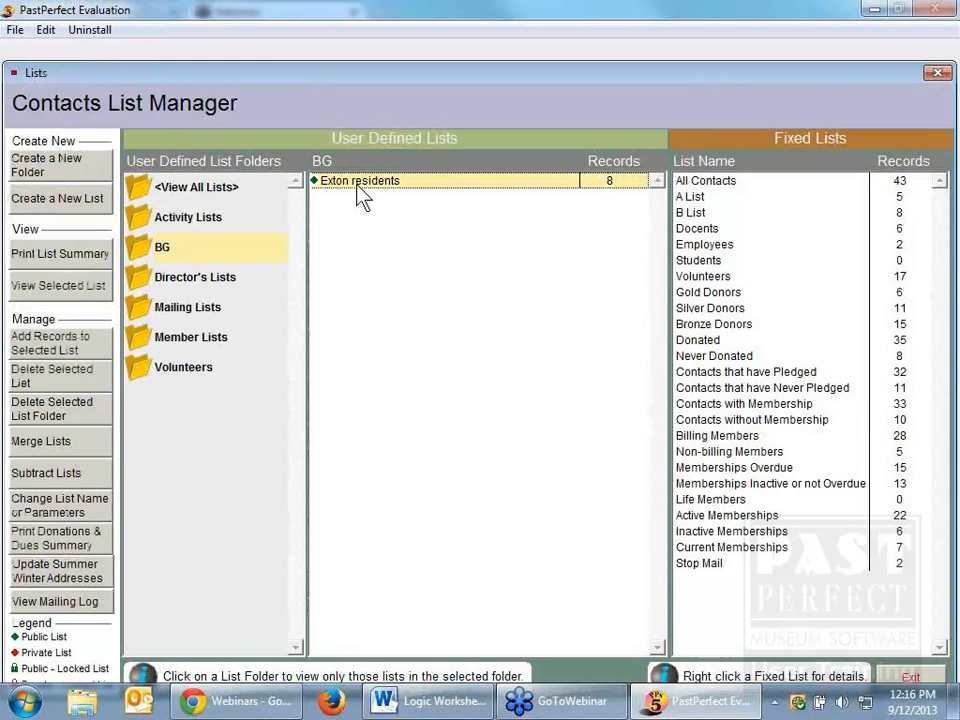
{"action": "double_click", "coordinate": [358, 185]}
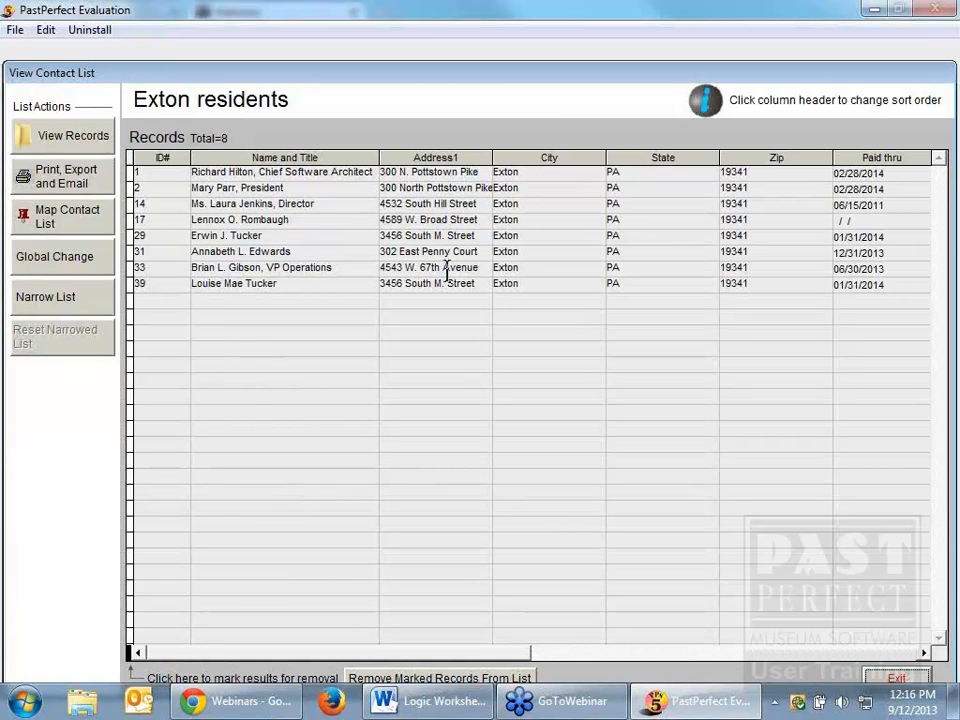
{"action": "left_click", "coordinate": [903, 682]}
Step: Open the query for adding records to the Exton residents list and display the actual syntax of its filter statement
{"action": "left_click", "coordinate": [360, 182]}
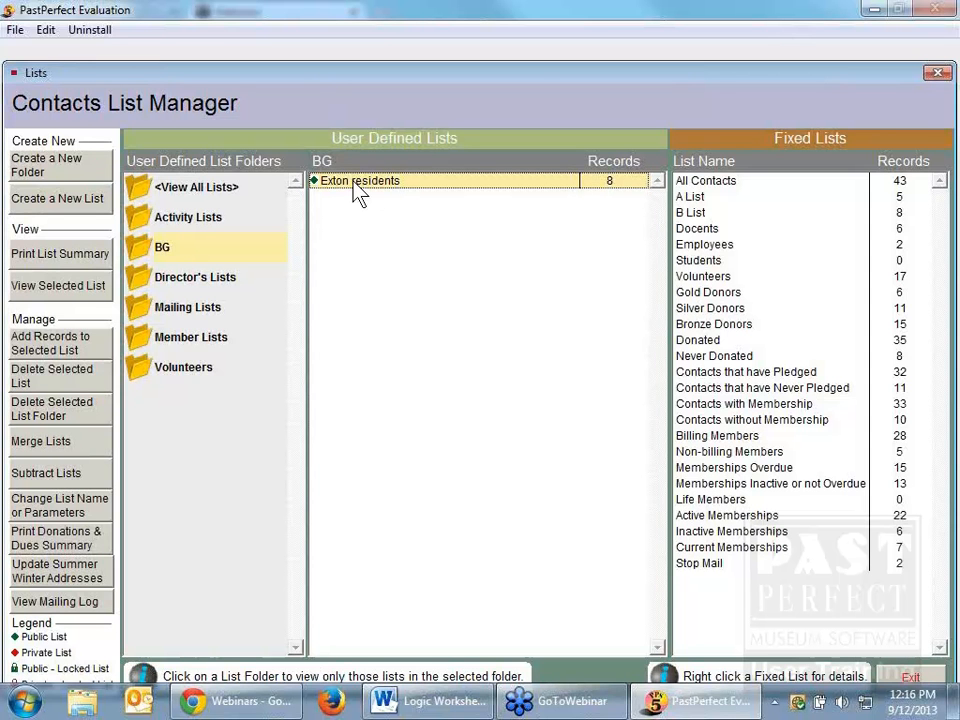
{"action": "left_click", "coordinate": [68, 336]}
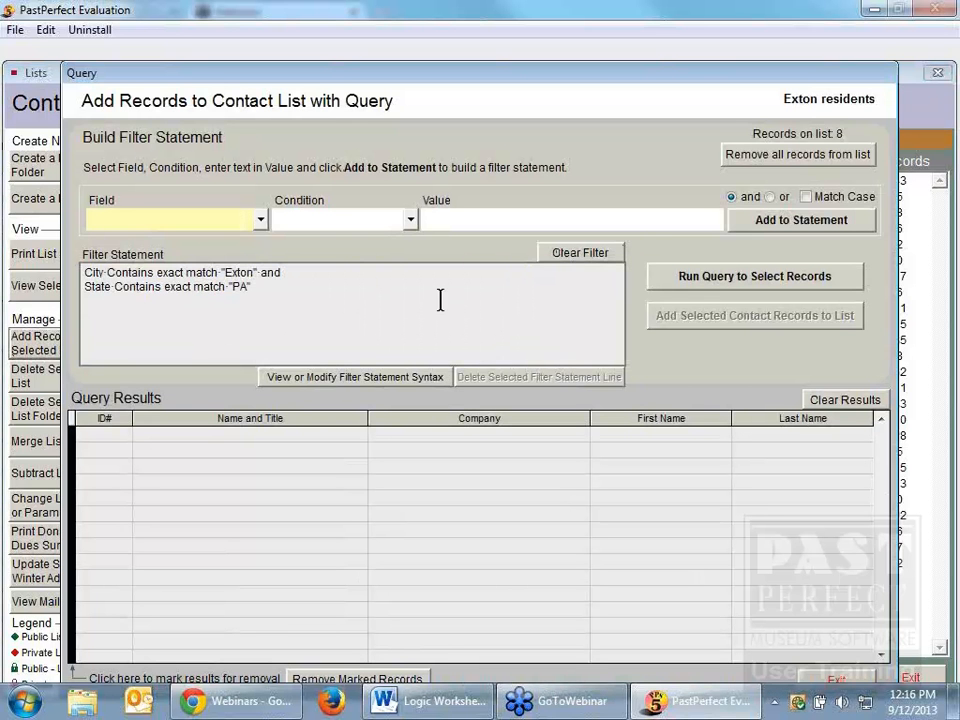
{"action": "left_click", "coordinate": [290, 274]}
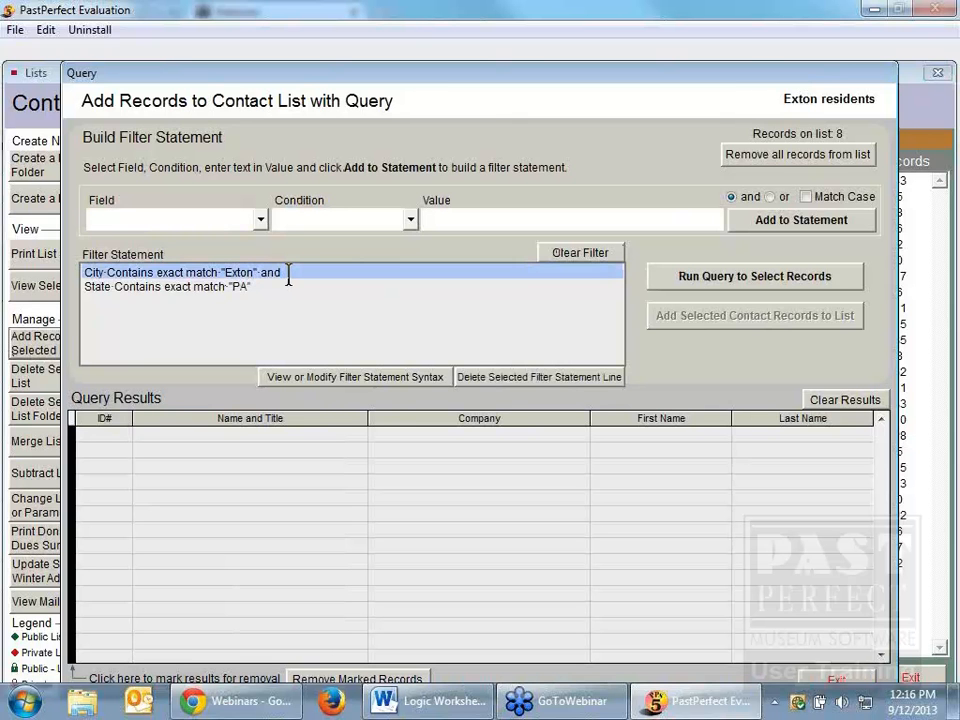
{"action": "left_click", "coordinate": [377, 378]}
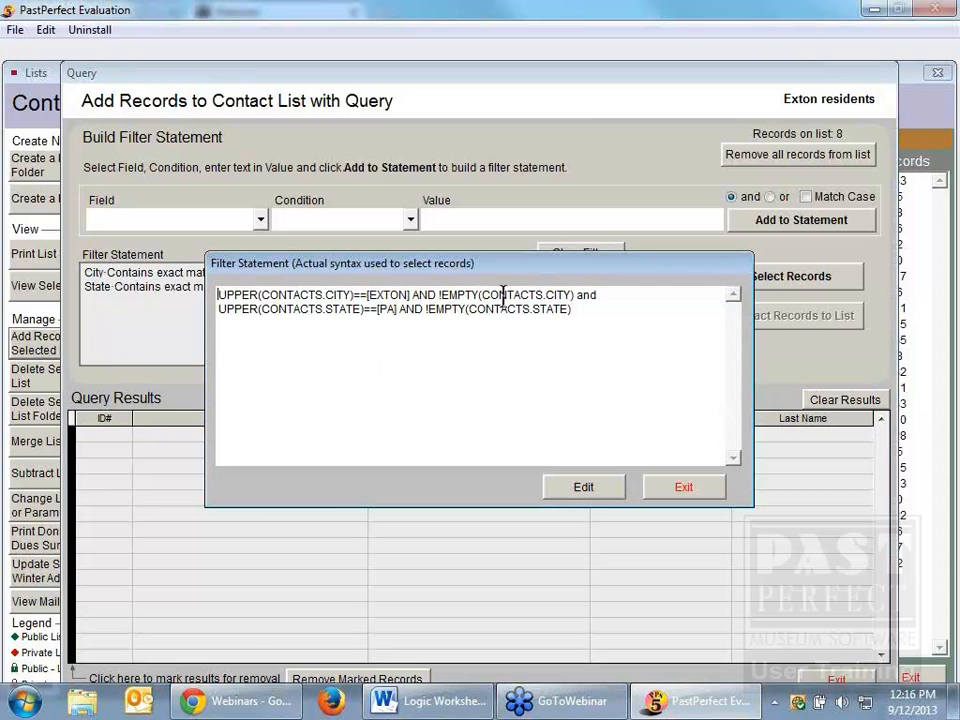
Step: Replace the "and" between the City and State conditions with "or" in the filter syntax, save it, and run the query
{"action": "double_click", "coordinate": [586, 295]}
{"action": "left_click", "coordinate": [615, 497]}
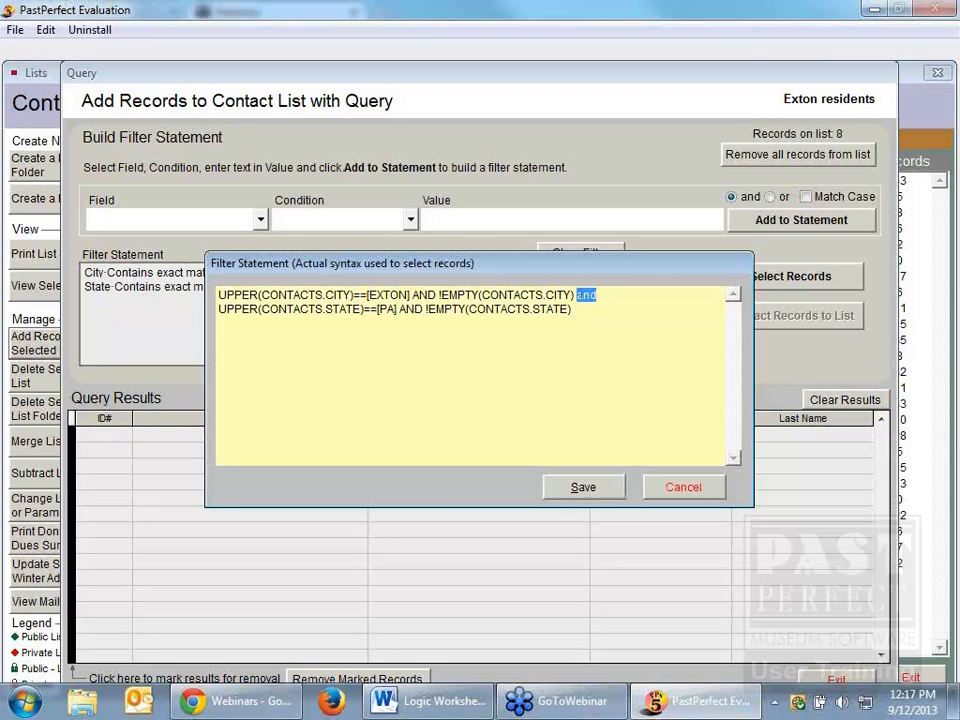
{"action": "type", "text": "or"}
{"action": "left_click", "coordinate": [603, 492]}
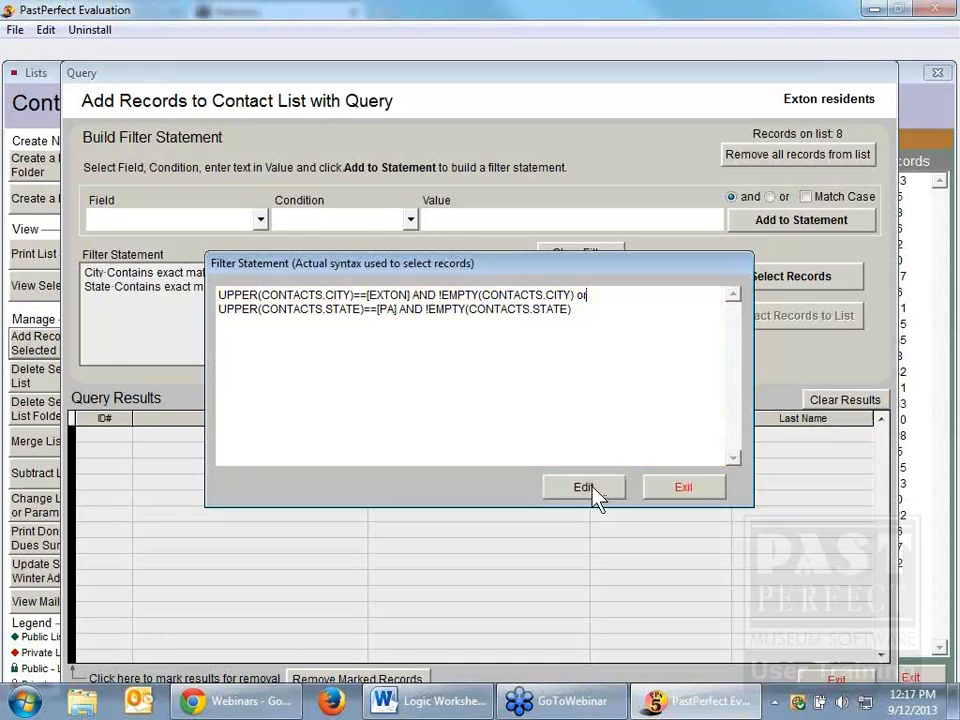
{"action": "left_click", "coordinate": [684, 490]}
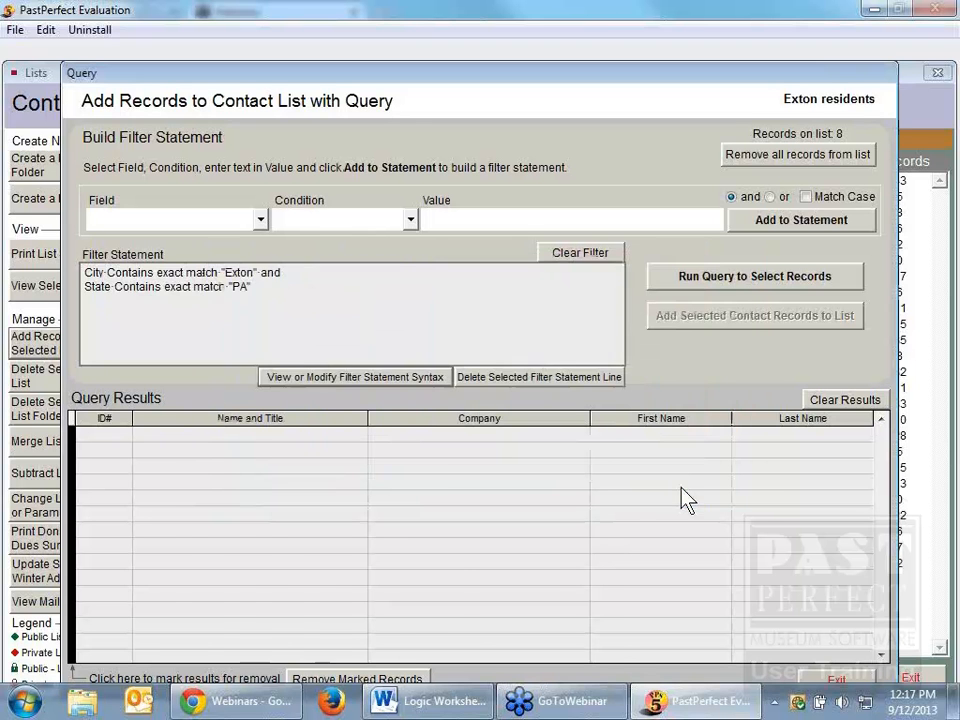
{"action": "left_click", "coordinate": [735, 280]}
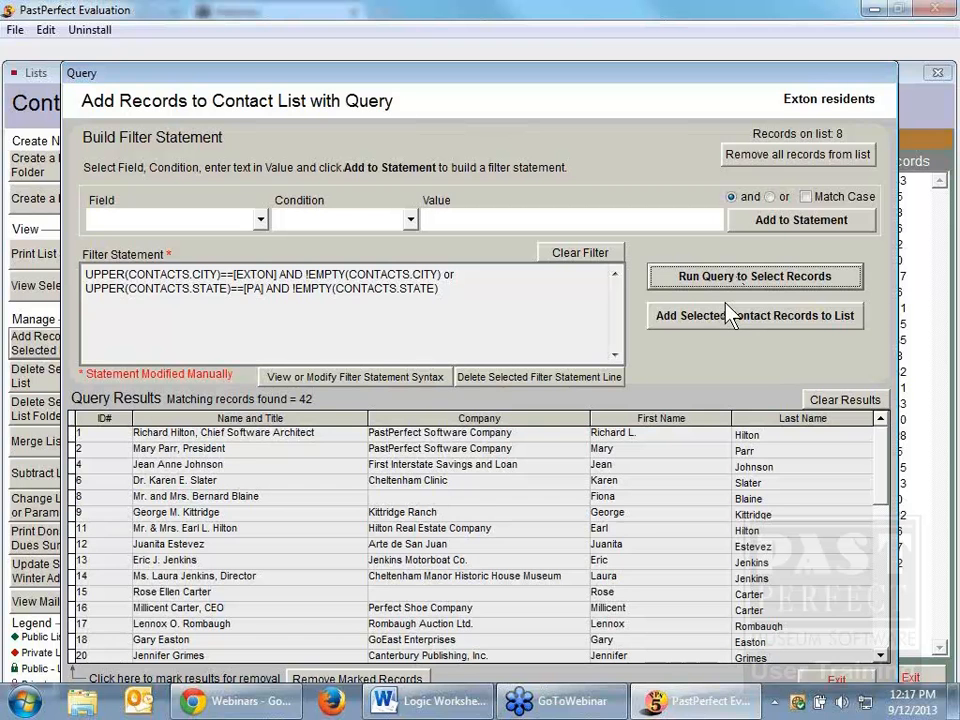
{"action": "left_click", "coordinate": [838, 680]}
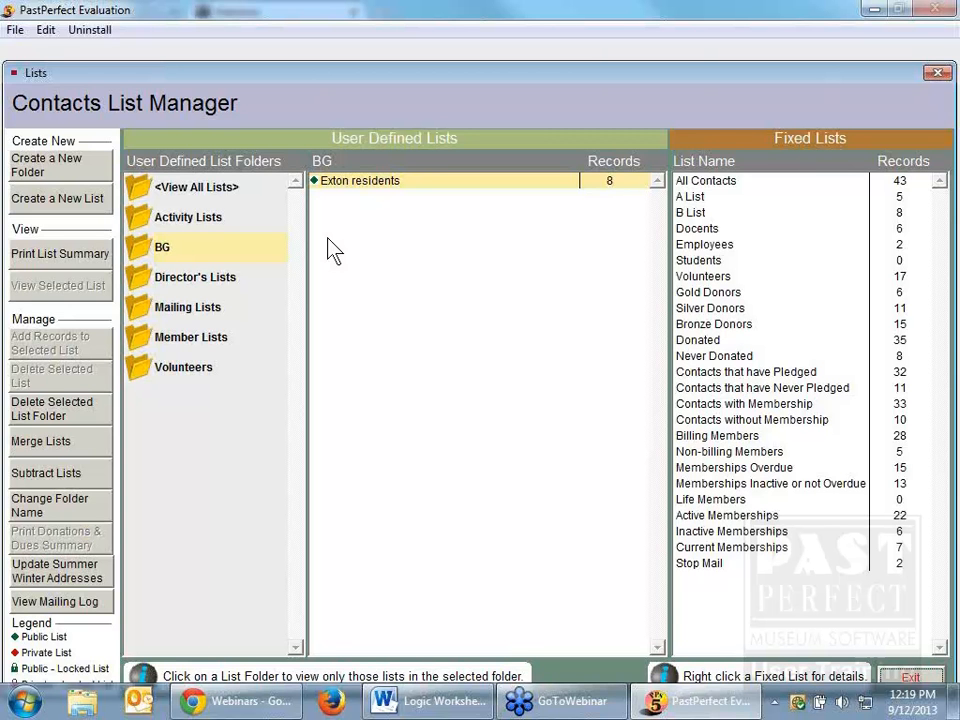
Step: Create a new contacts list named "Saturday but not sunday volunteers" in the BG folder
{"action": "left_click", "coordinate": [186, 256]}
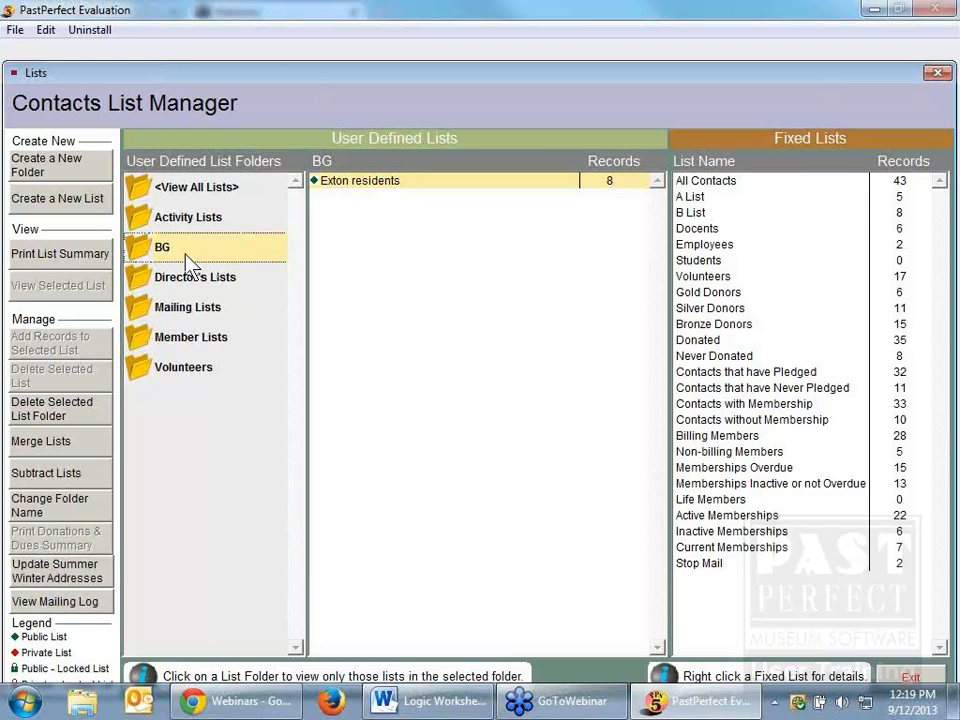
{"action": "left_click", "coordinate": [86, 206]}
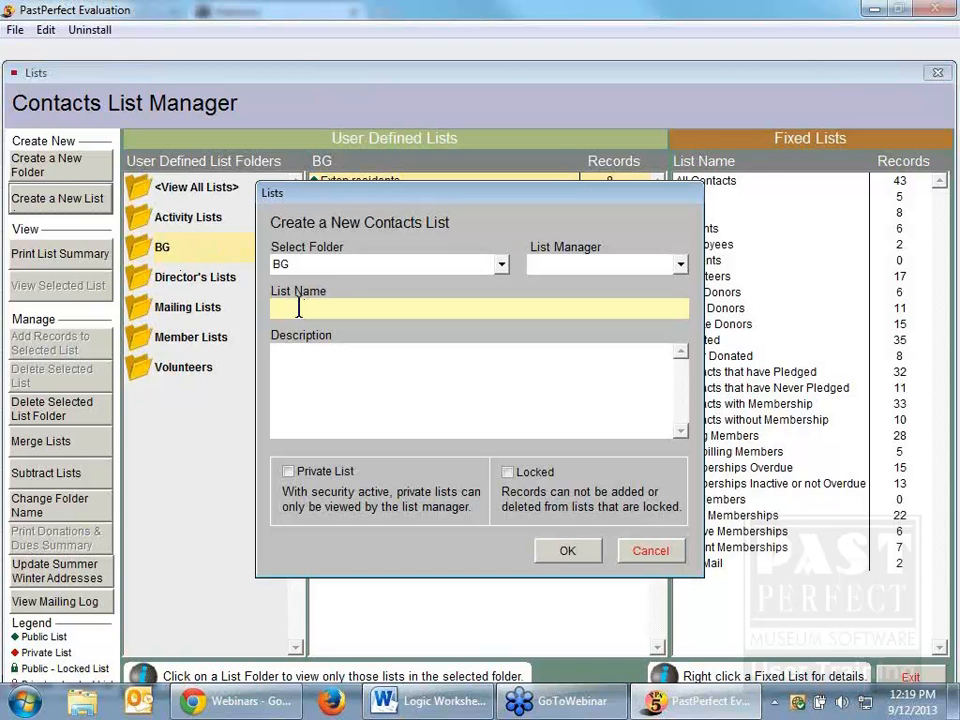
{"action": "type", "text": "Saturday but no"}
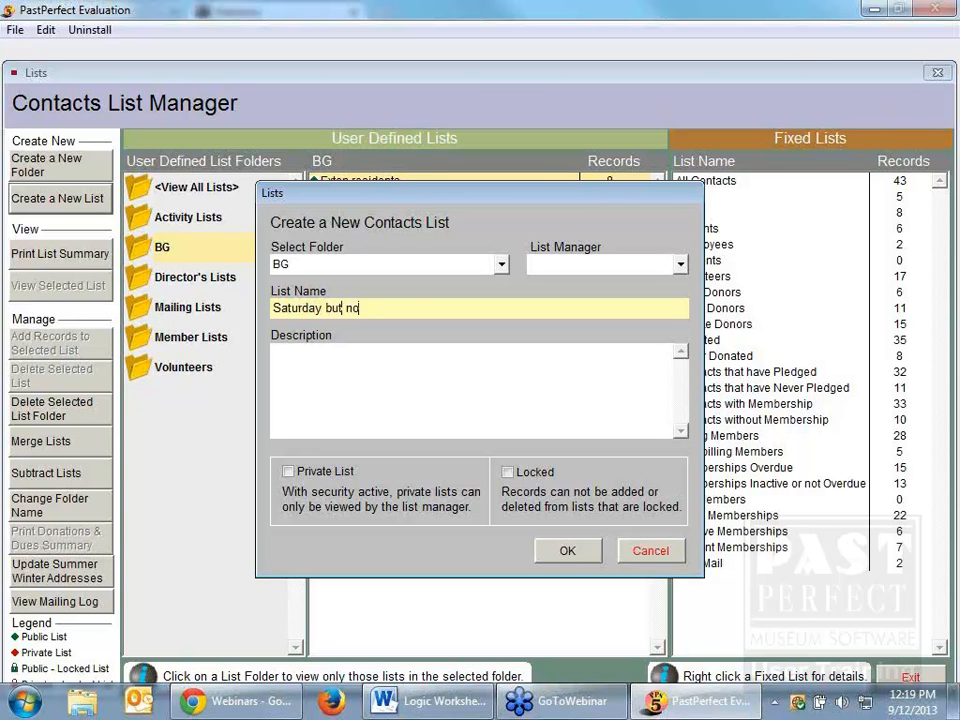
{"action": "type", "text": "t sunday volunteers"}
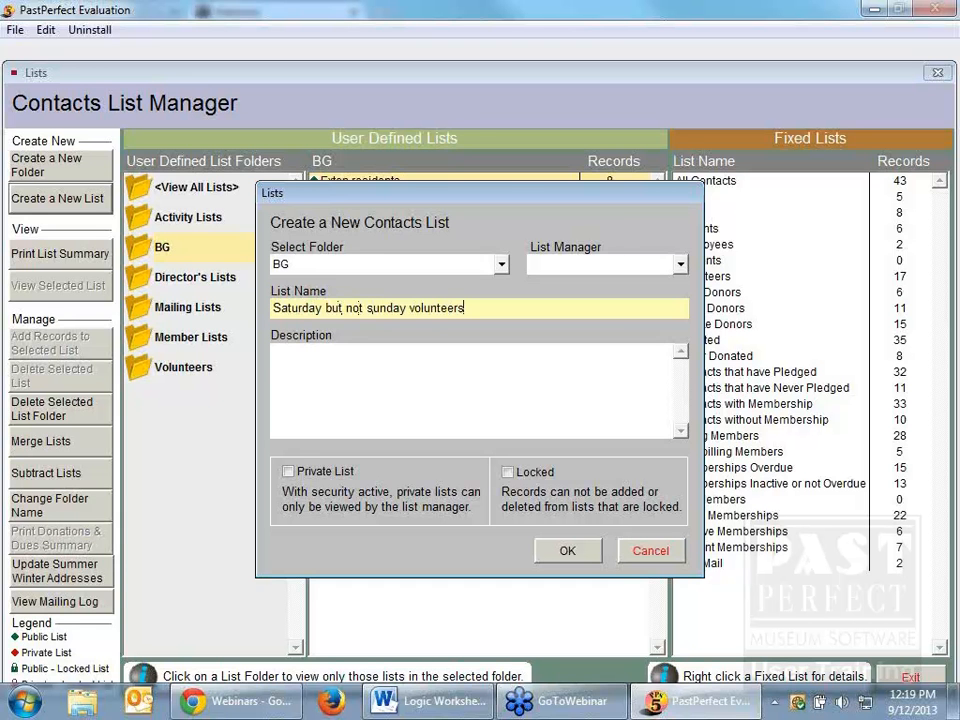
{"action": "left_click", "coordinate": [341, 384]}
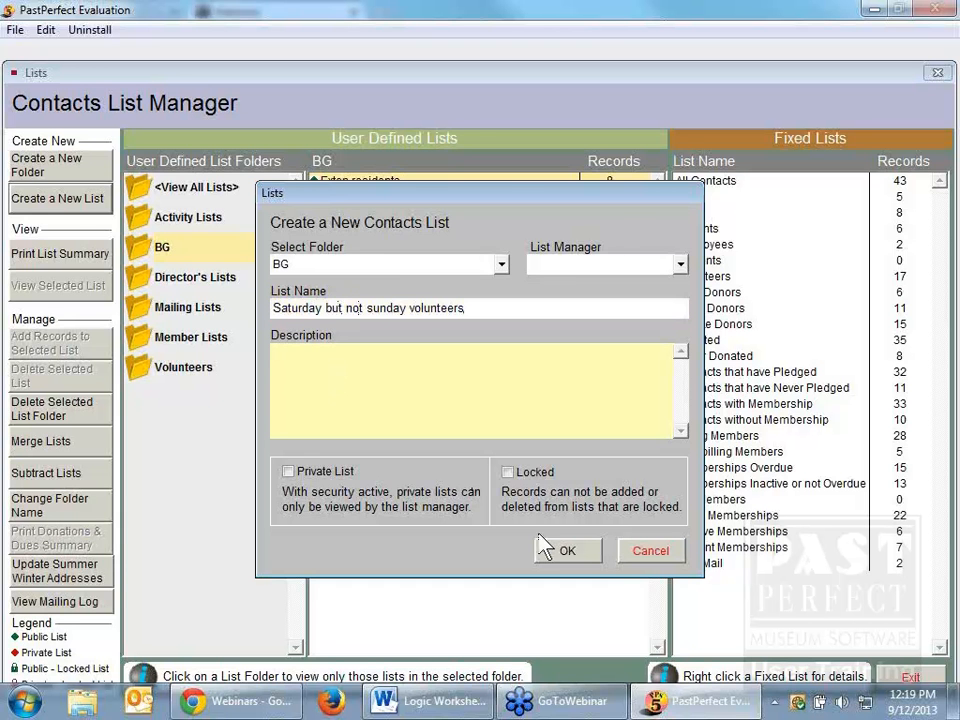
{"action": "left_click", "coordinate": [567, 551]}
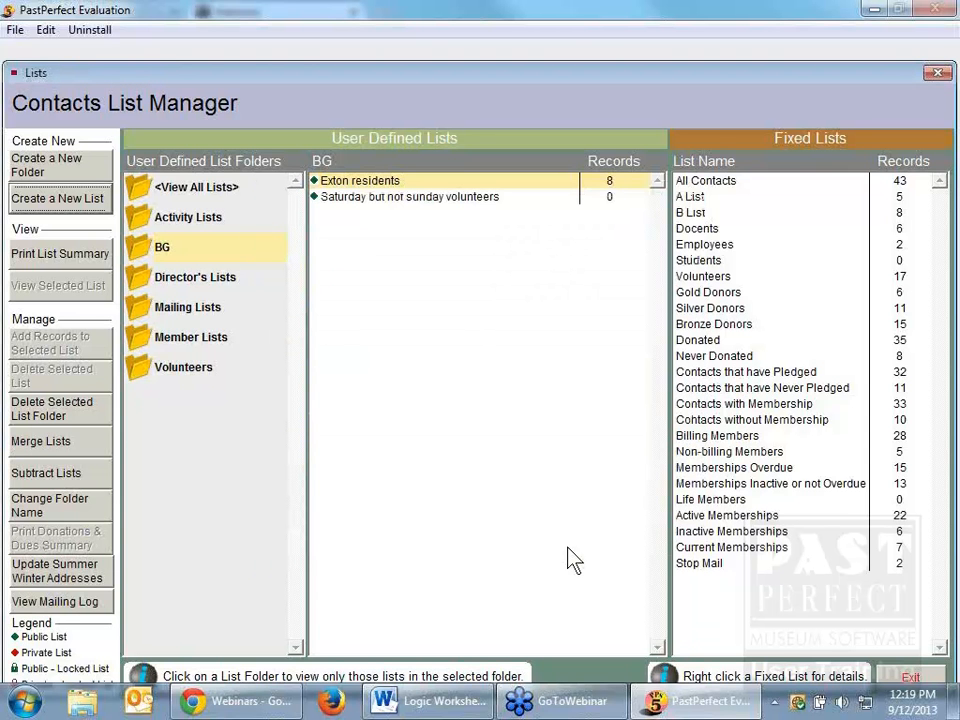
Step: Open the query for the "Saturday but not sunday volunteers" list and add the condition Volunteer Available Saturday is True
{"action": "left_click", "coordinate": [455, 198]}
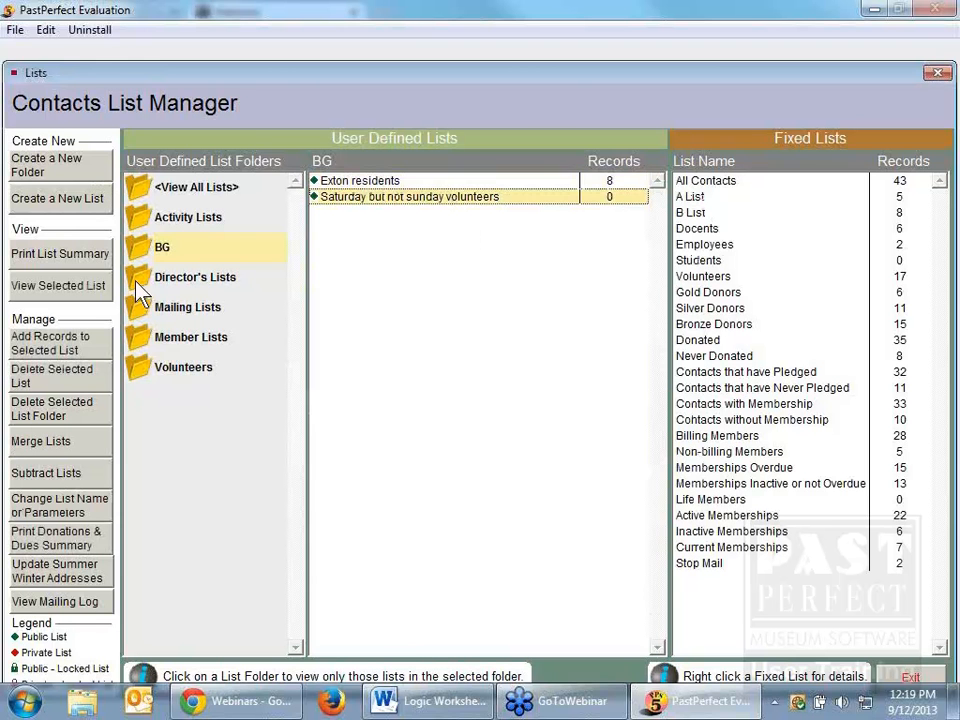
{"action": "left_click", "coordinate": [47, 345]}
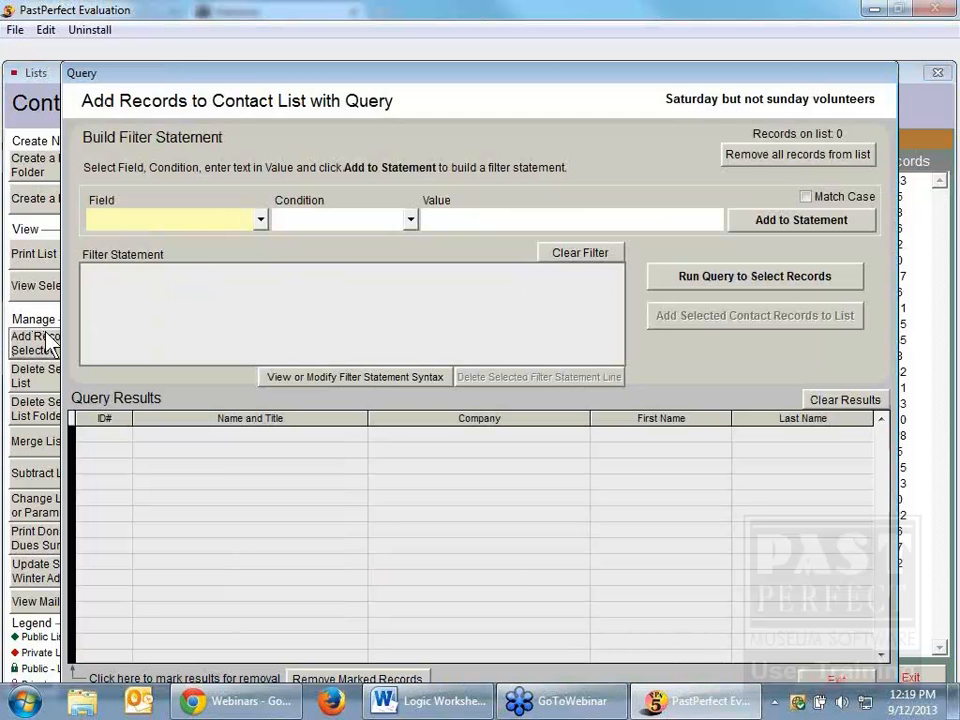
{"action": "left_click", "coordinate": [262, 220]}
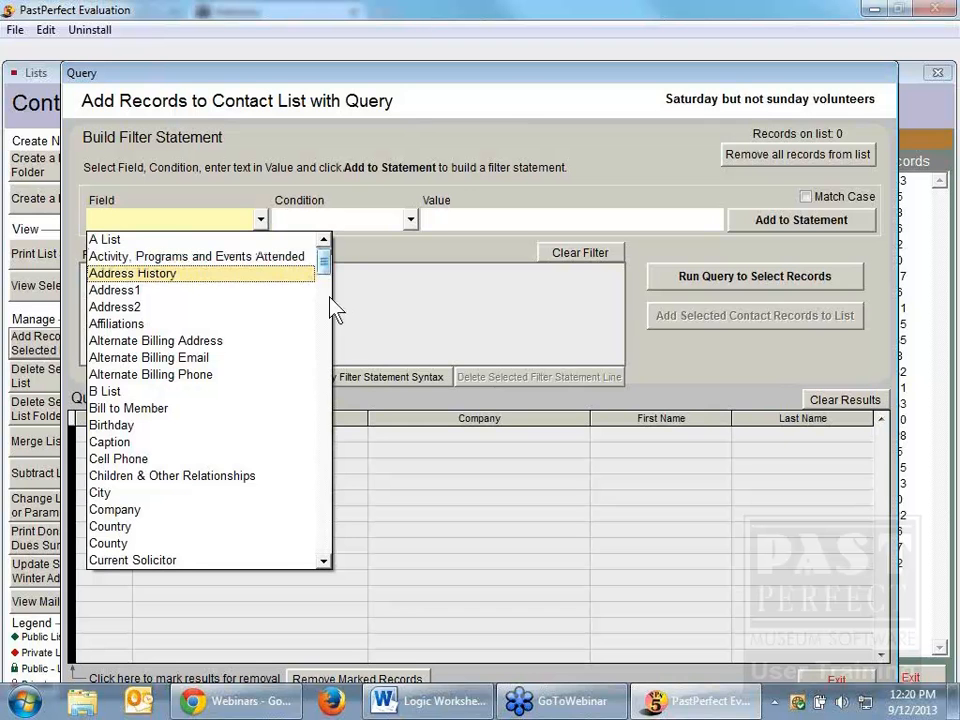
{"action": "left_click", "coordinate": [325, 532]}
{"action": "scroll", "coordinate": [325, 535], "scroll_direction": "down", "scroll_amount": 20}
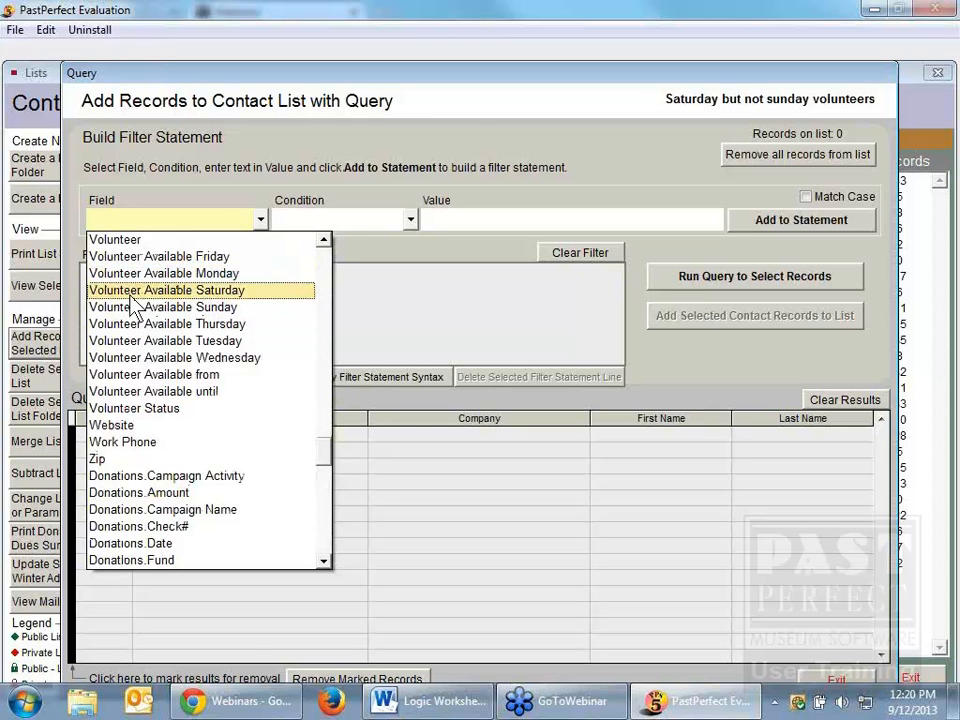
{"action": "left_click", "coordinate": [206, 292]}
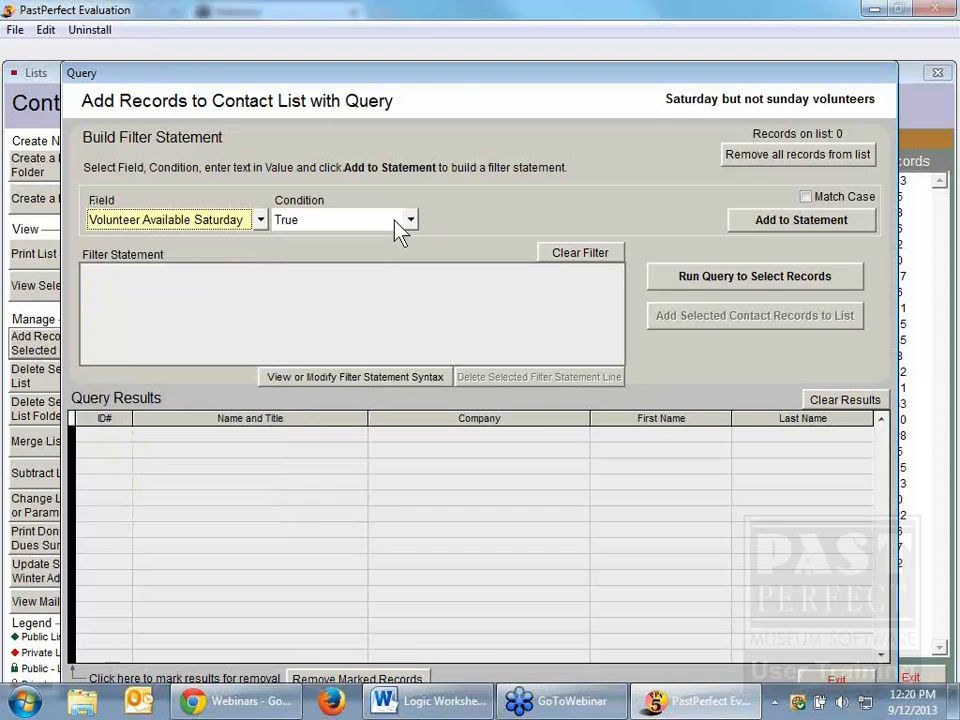
{"action": "left_click", "coordinate": [773, 224]}
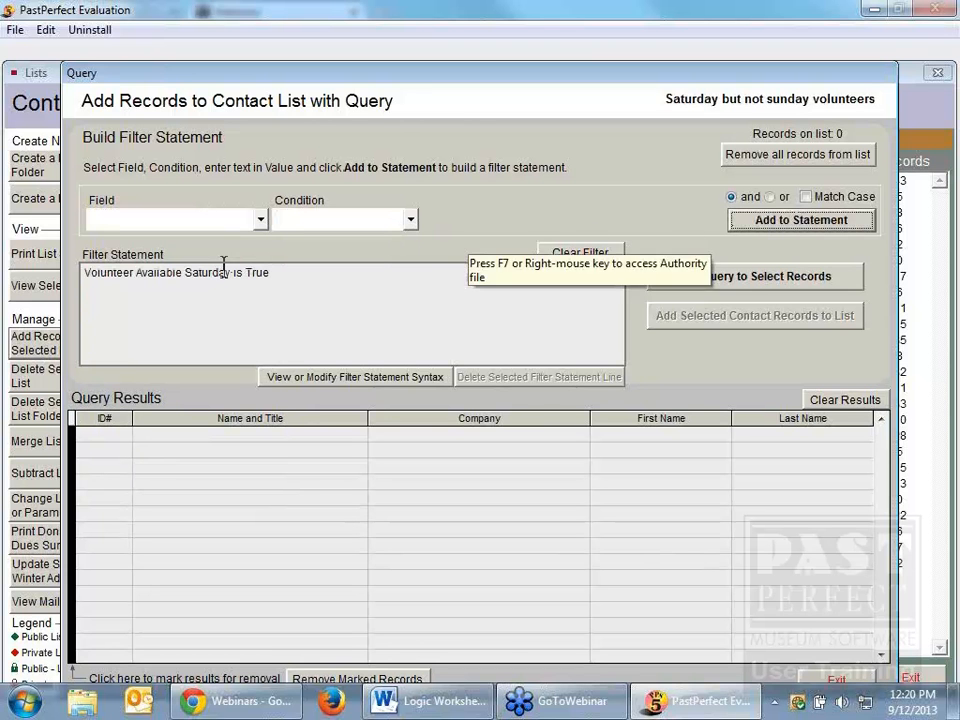
{"action": "left_click", "coordinate": [260, 219]}
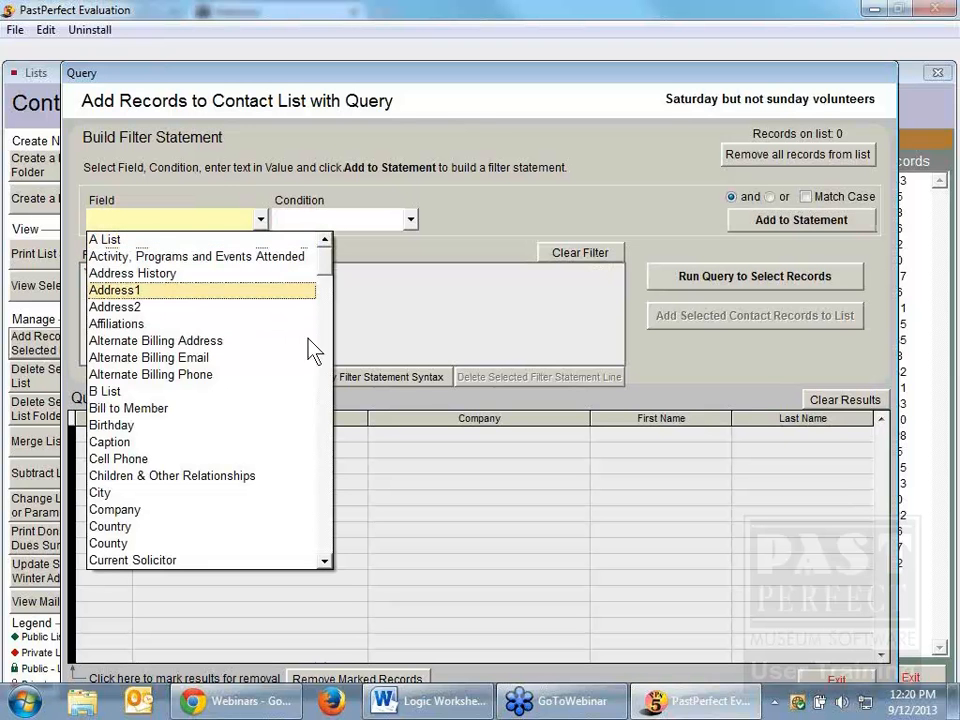
{"action": "left_click_drag", "start_coordinate": [329, 287], "coordinate": [339, 433]}
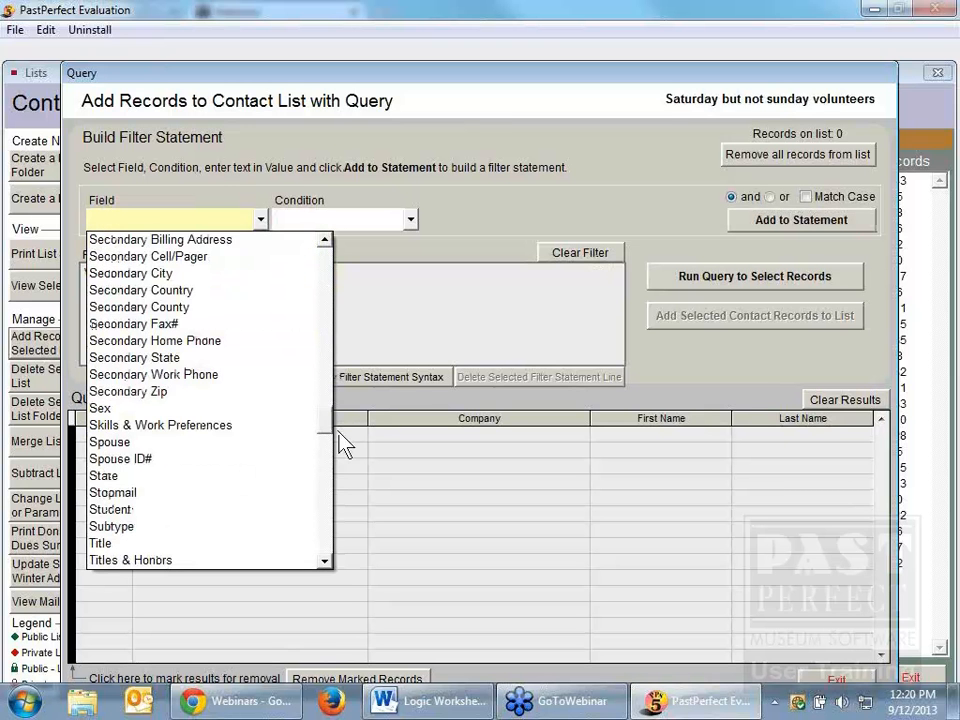
{"action": "scroll", "coordinate": [338, 490], "scroll_direction": "down", "scroll_amount": 6}
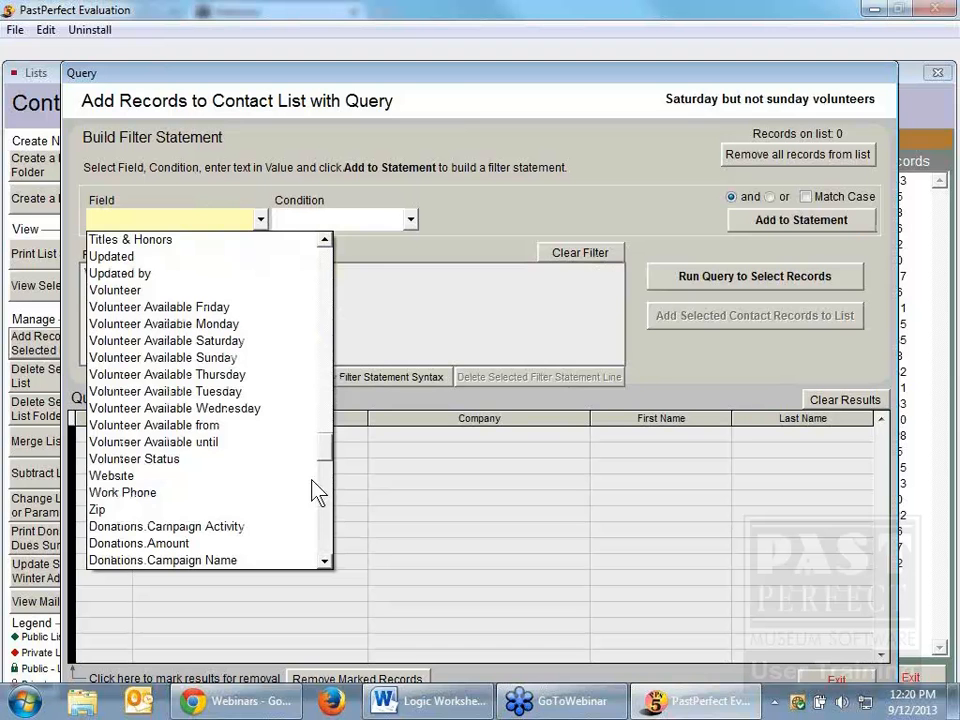
{"action": "left_click", "coordinate": [255, 341]}
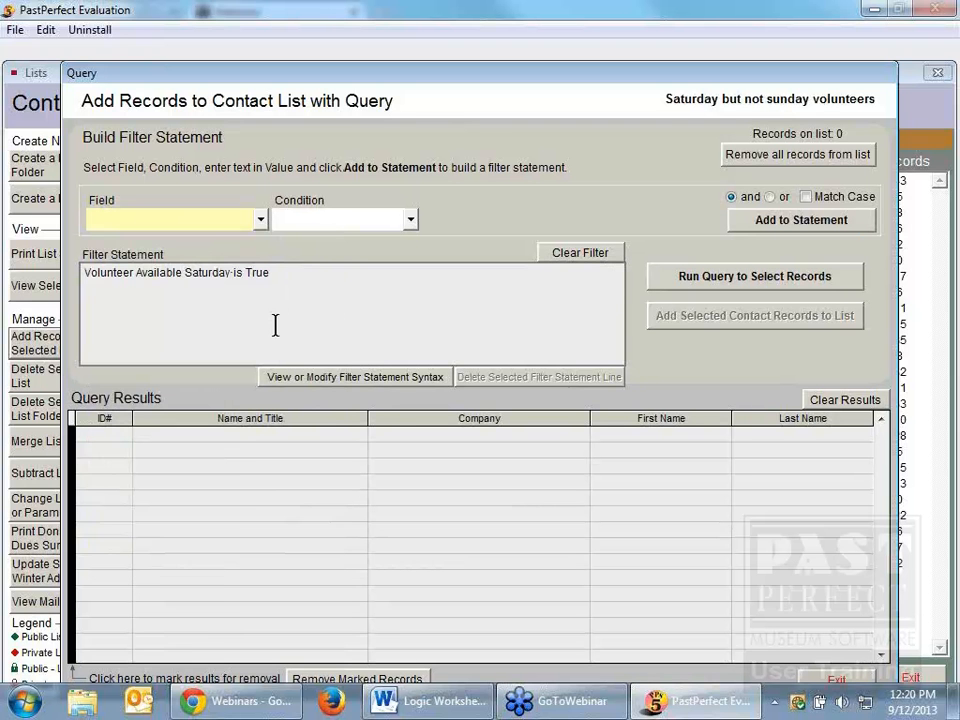
Step: Extend the filter with an "and" condition, Volunteer Available Sunday is False, and run the query
{"action": "left_click", "coordinate": [260, 219]}
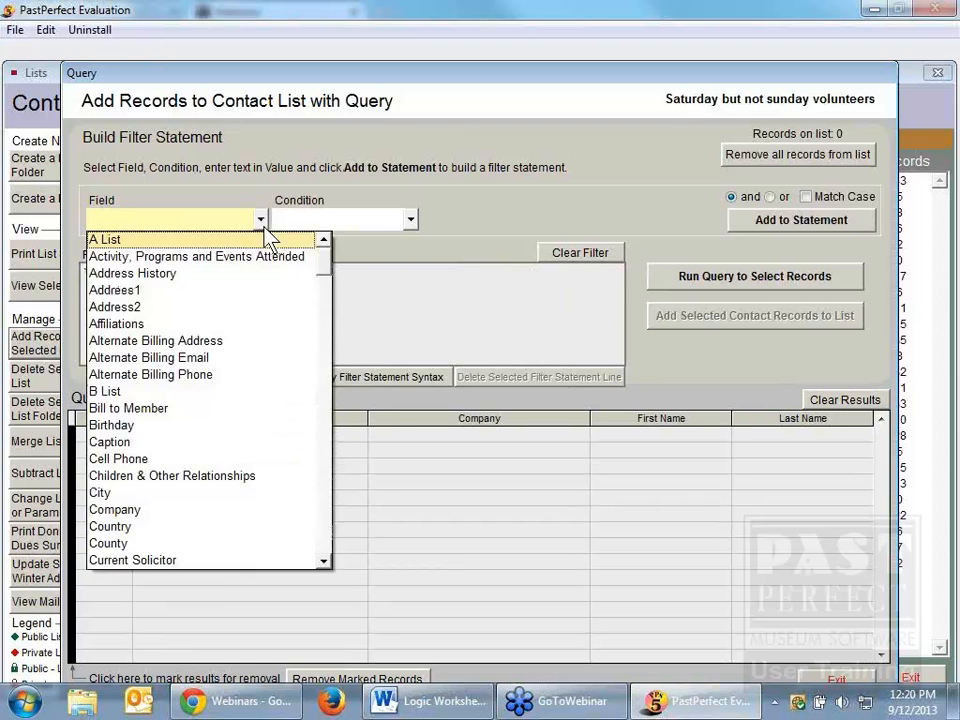
{"action": "left_click_drag", "start_coordinate": [325, 500], "coordinate": [329, 503]}
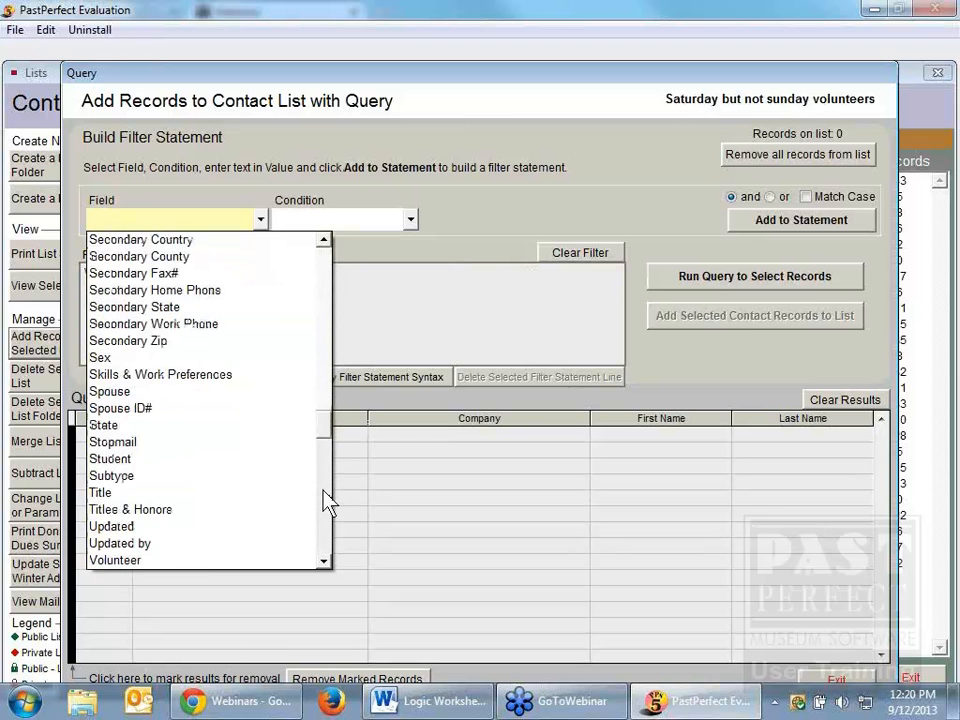
{"action": "left_click", "coordinate": [327, 508]}
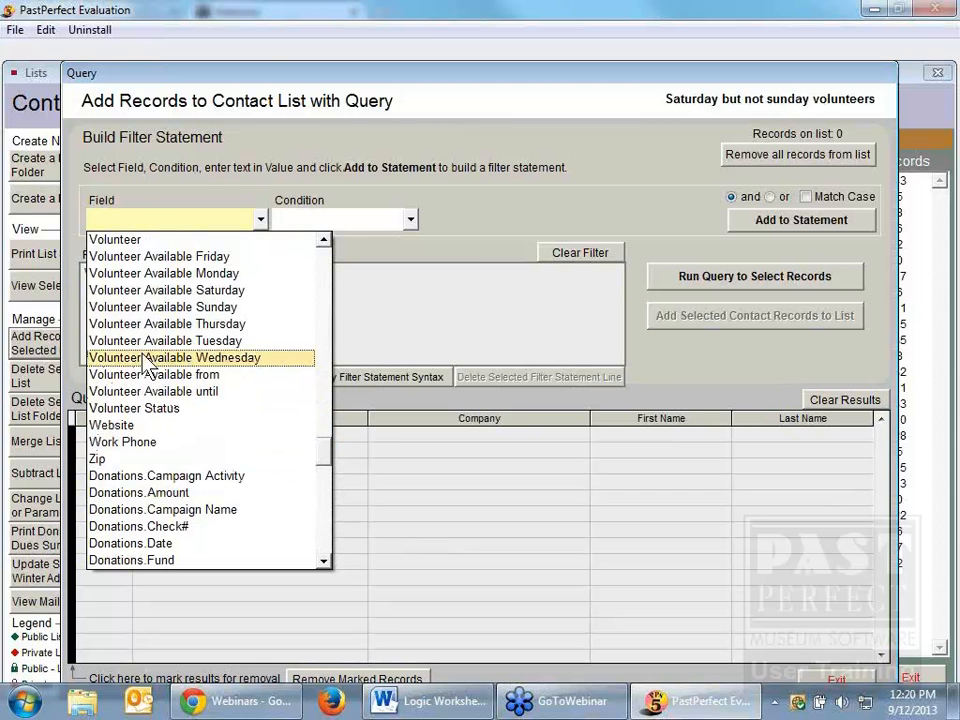
{"action": "left_click", "coordinate": [120, 309]}
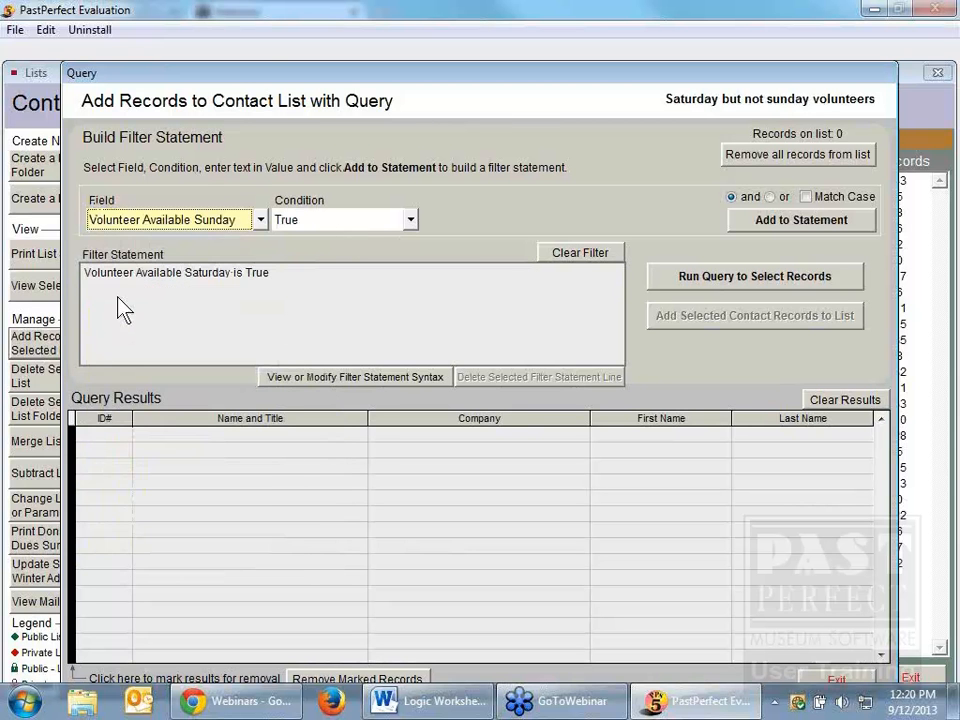
{"action": "left_click", "coordinate": [410, 220]}
{"action": "left_click", "coordinate": [390, 257]}
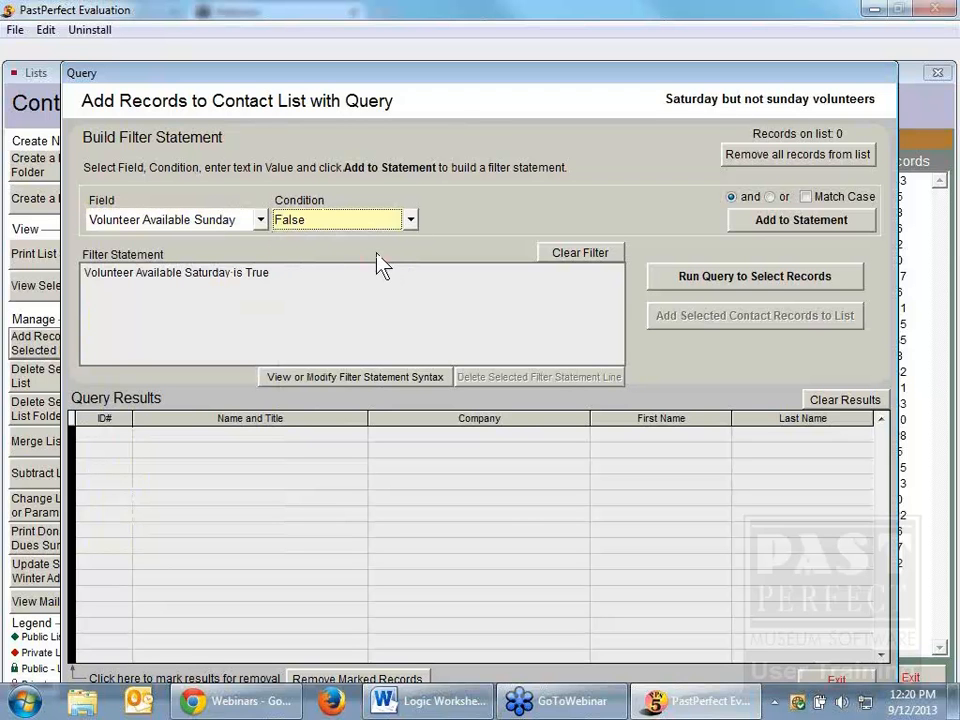
{"action": "left_click", "coordinate": [780, 222]}
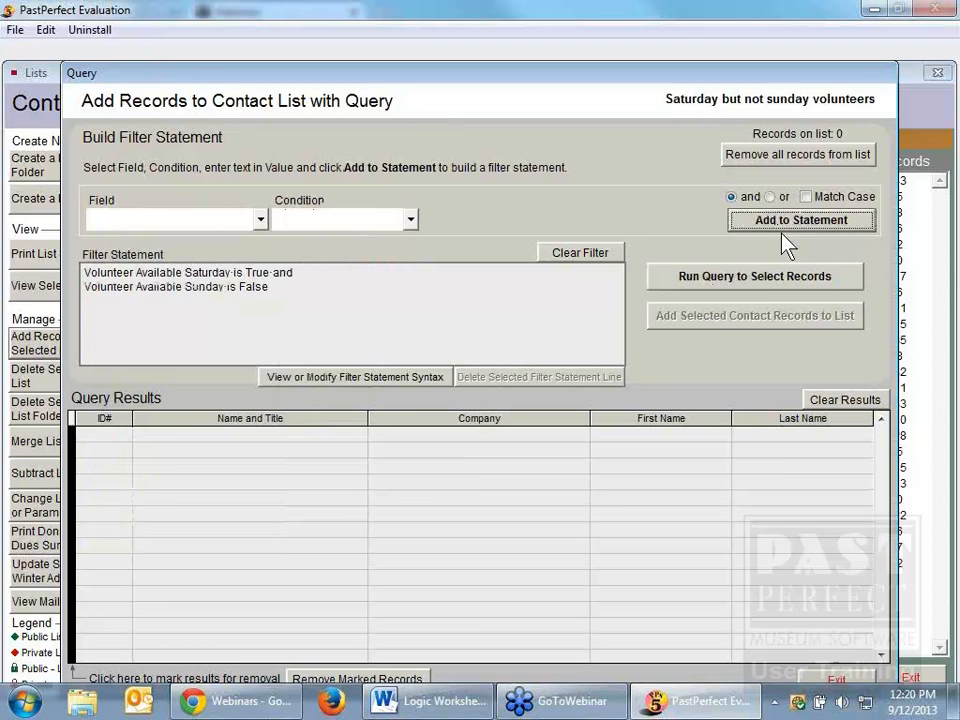
{"action": "left_click", "coordinate": [764, 280]}
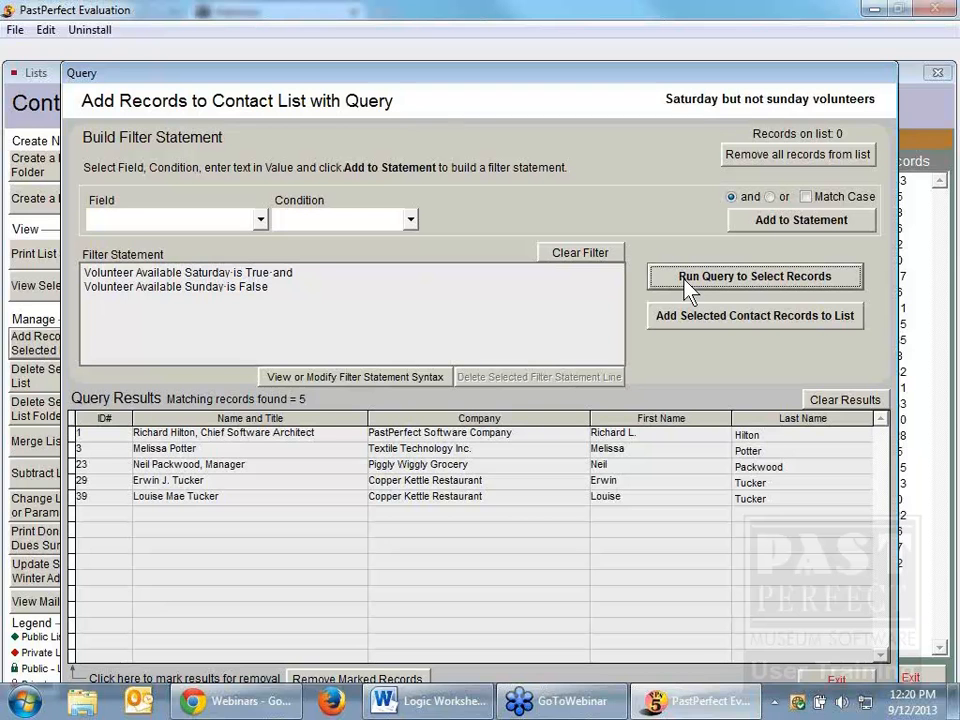
Step: Add an "and" condition, Volunteer Status Begins with "active", to the filter statement and run the query
{"action": "left_click", "coordinate": [261, 221]}
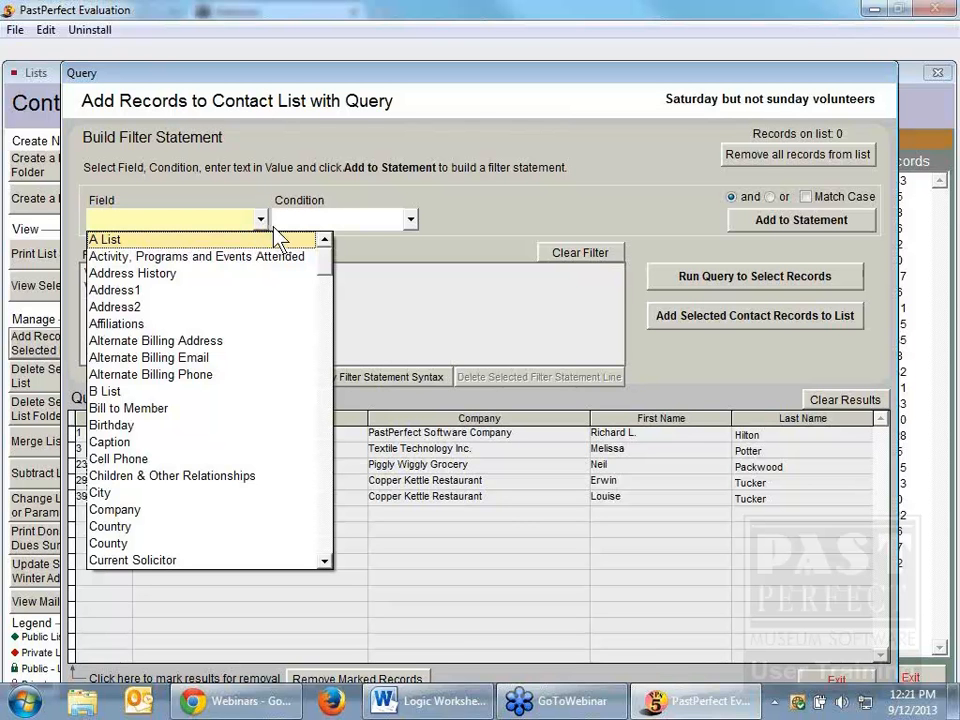
{"action": "left_click", "coordinate": [332, 512]}
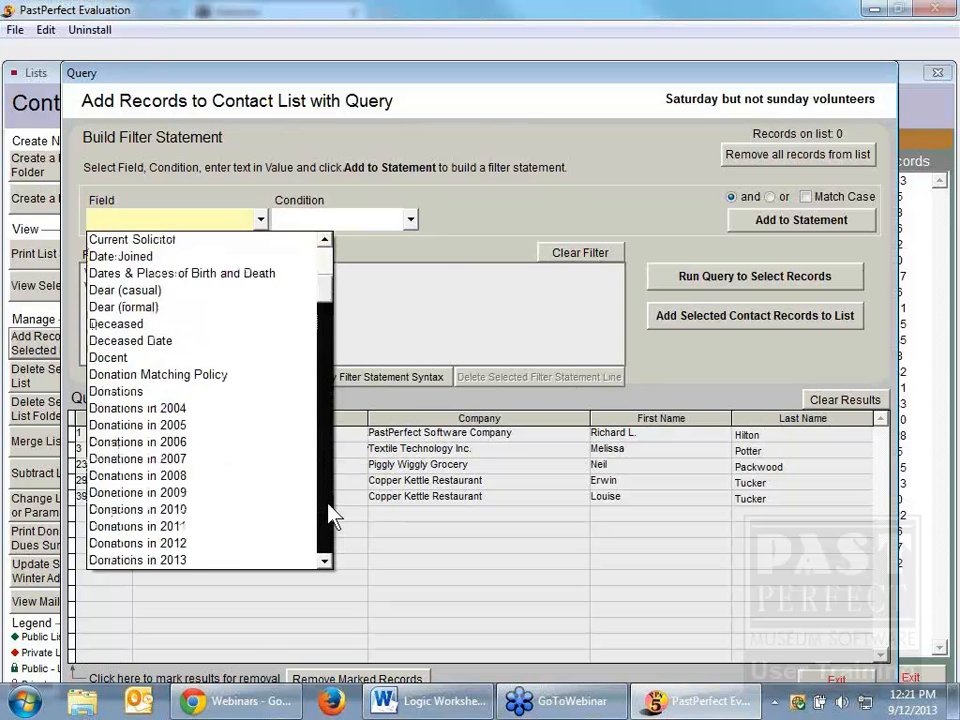
{"action": "left_click", "coordinate": [332, 512]}
{"action": "left_click", "coordinate": [332, 512]}
{"action": "left_click", "coordinate": [332, 512]}
{"action": "left_click", "coordinate": [332, 512]}
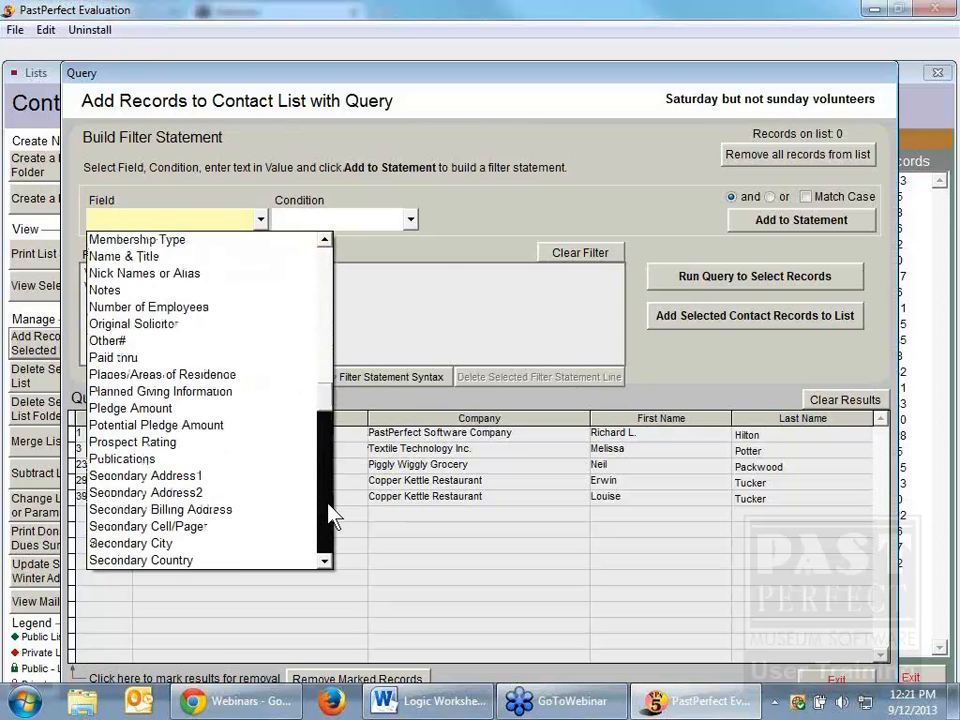
{"action": "left_click", "coordinate": [332, 512]}
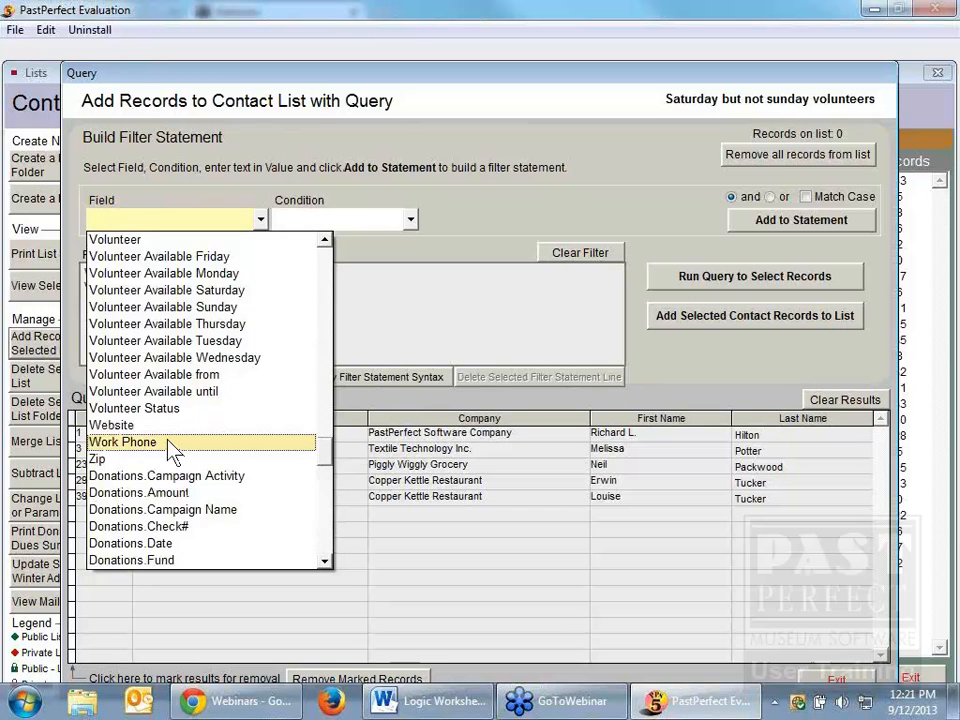
{"action": "left_click", "coordinate": [135, 408]}
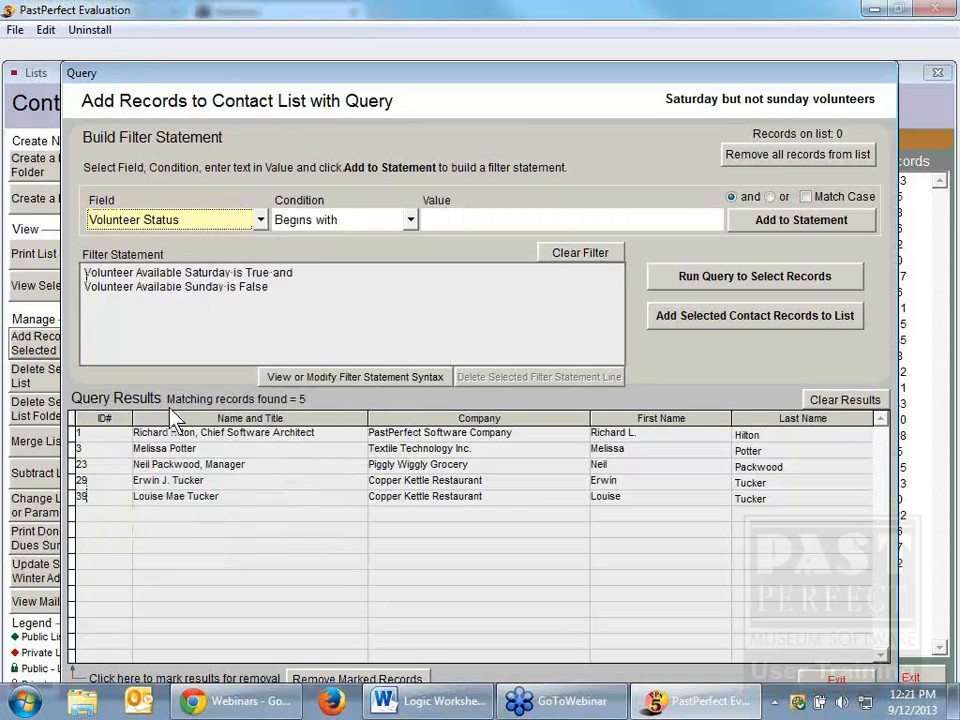
{"action": "left_click", "coordinate": [428, 220]}
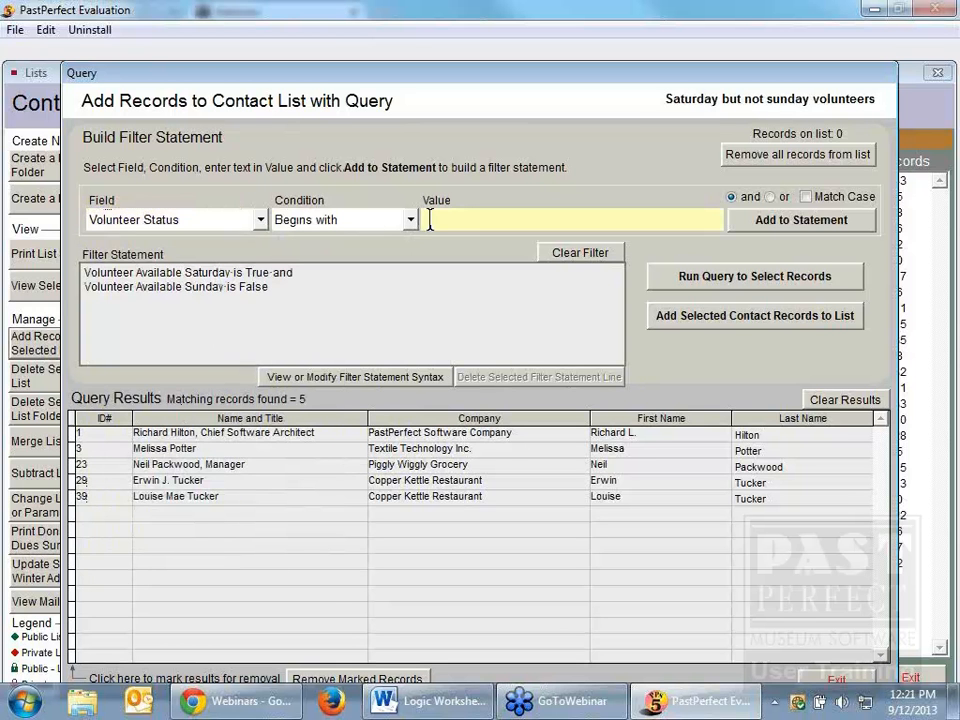
{"action": "type", "text": "active"}
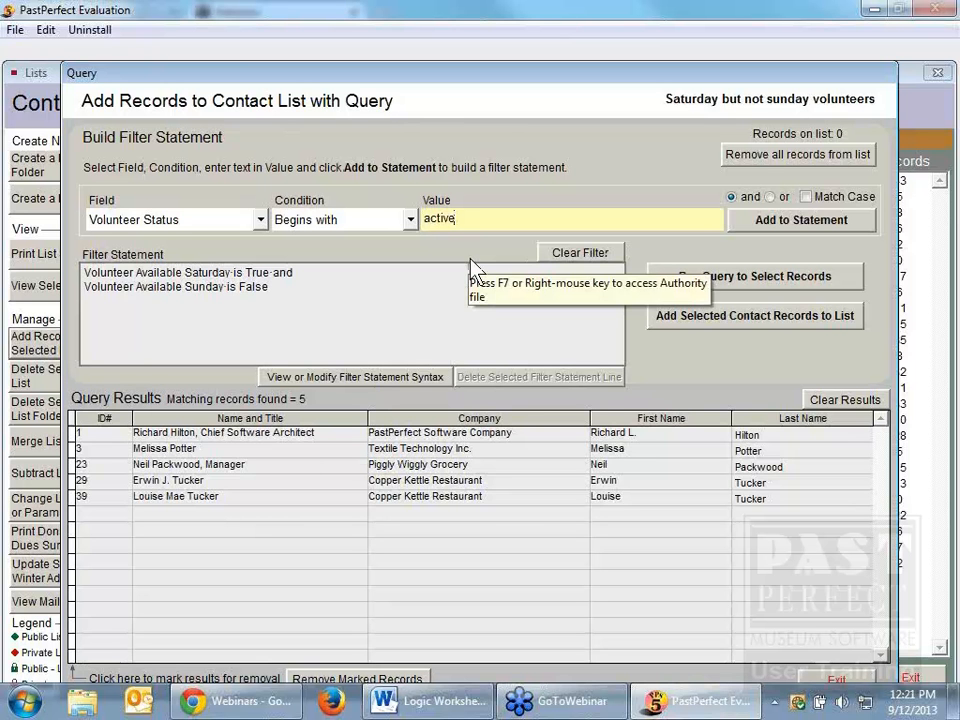
{"action": "left_click", "coordinate": [776, 222]}
{"action": "left_click", "coordinate": [765, 275]}
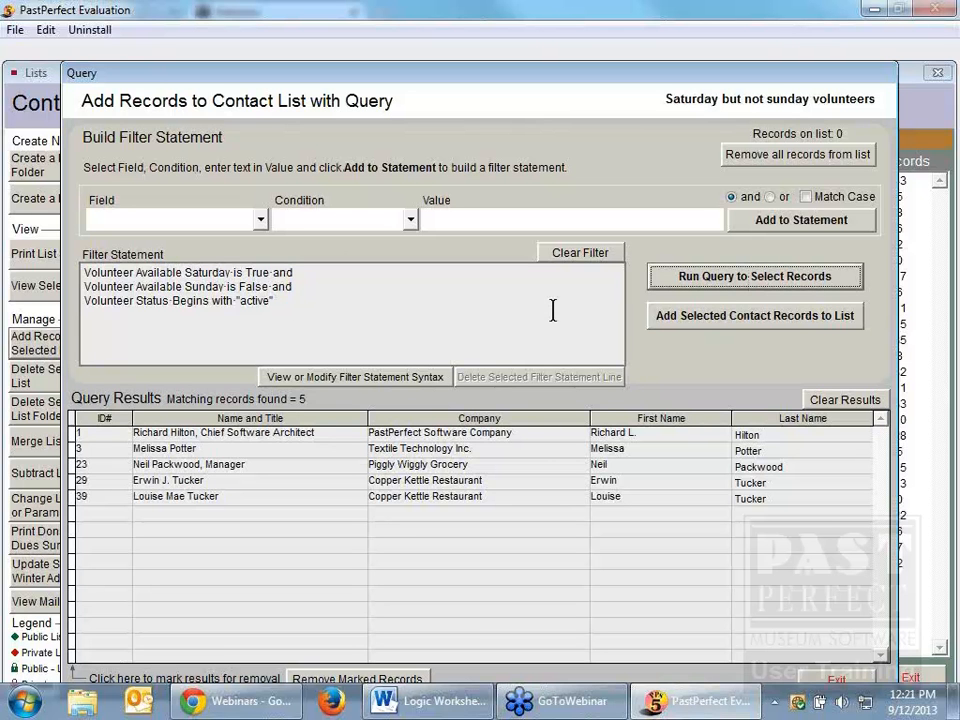
Step: Add the selected contact records to the "Saturday but not sunday volunteers" list and close the query
{"action": "left_click", "coordinate": [762, 322]}
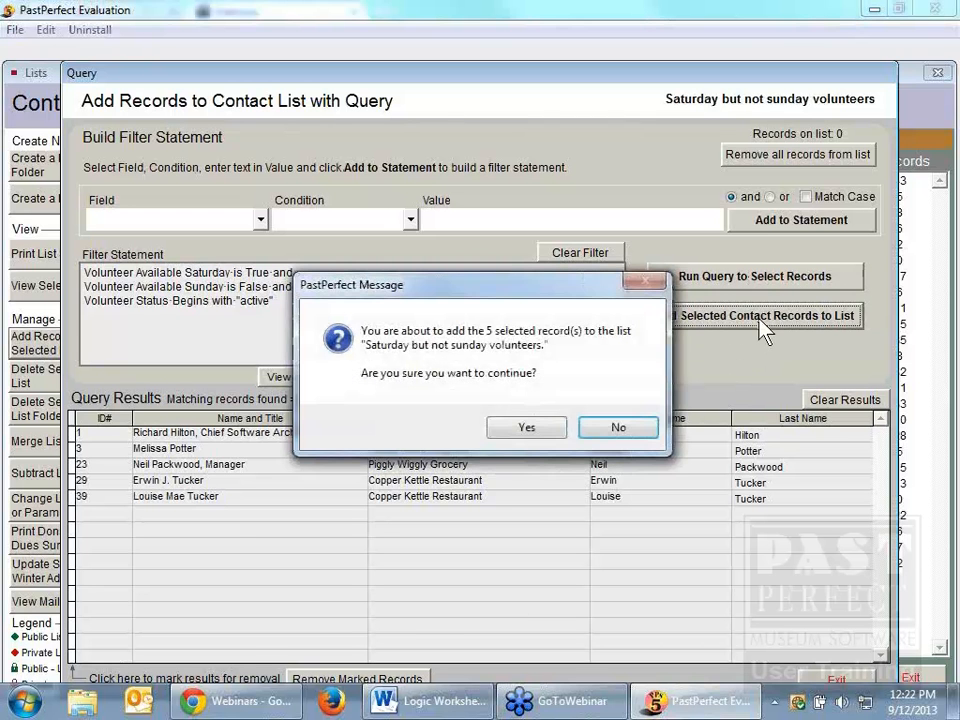
{"action": "left_click", "coordinate": [527, 426]}
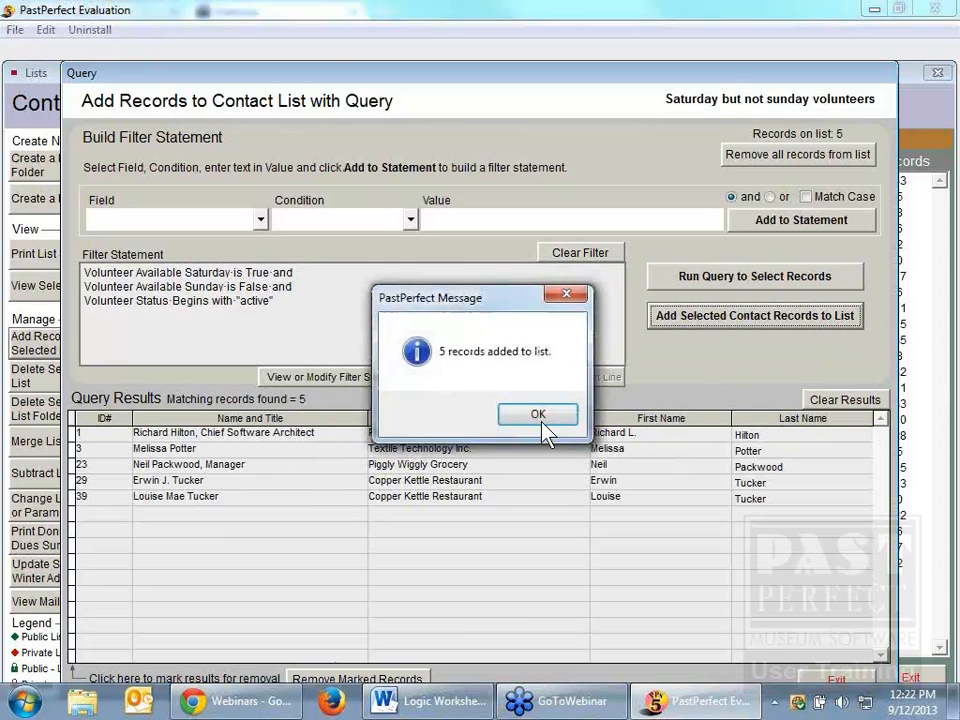
{"action": "left_click", "coordinate": [540, 414]}
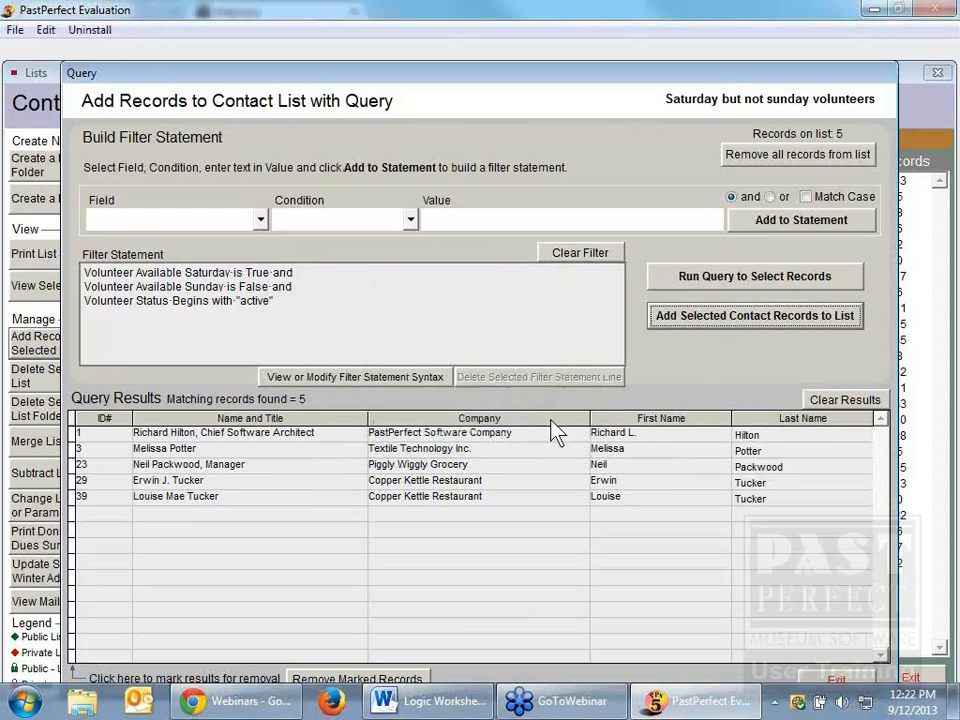
{"action": "left_click", "coordinate": [830, 680]}
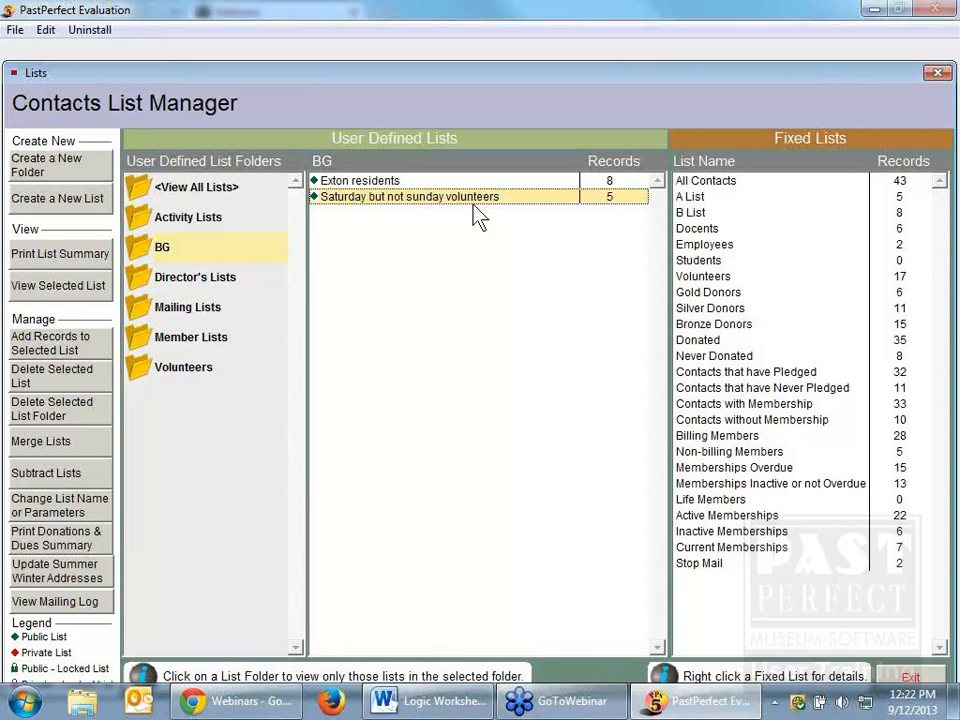
Step: Switch to Logic Worksheet.docx in Word and examine the Volunteer Example's "and" statement against "A or B or C or D"
{"action": "mouse_move", "coordinate": [450, 688]}
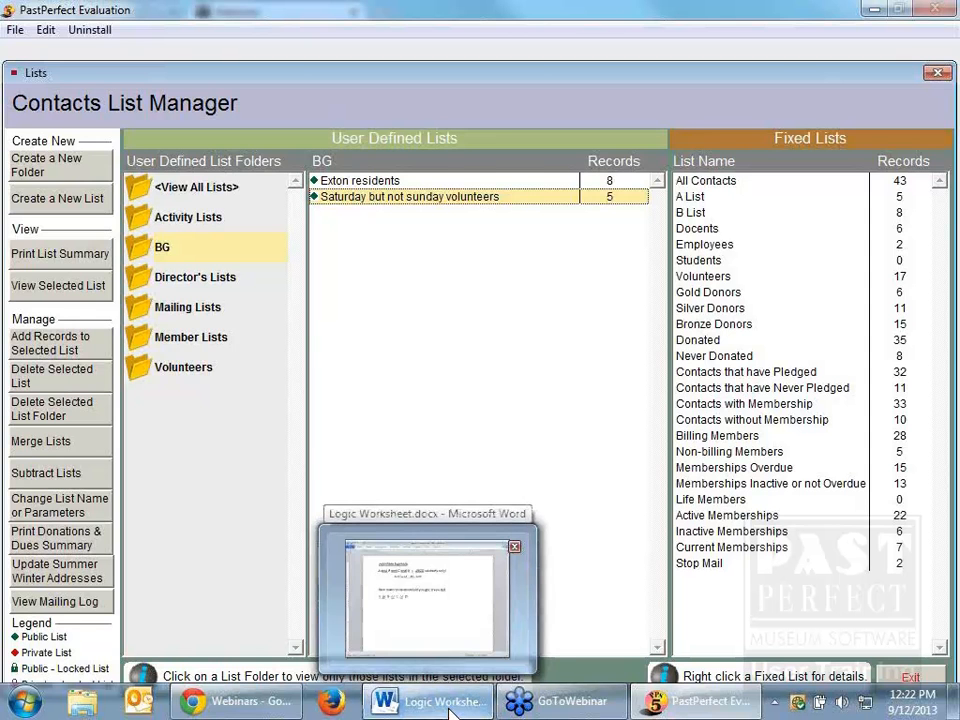
{"action": "left_click", "coordinate": [450, 705]}
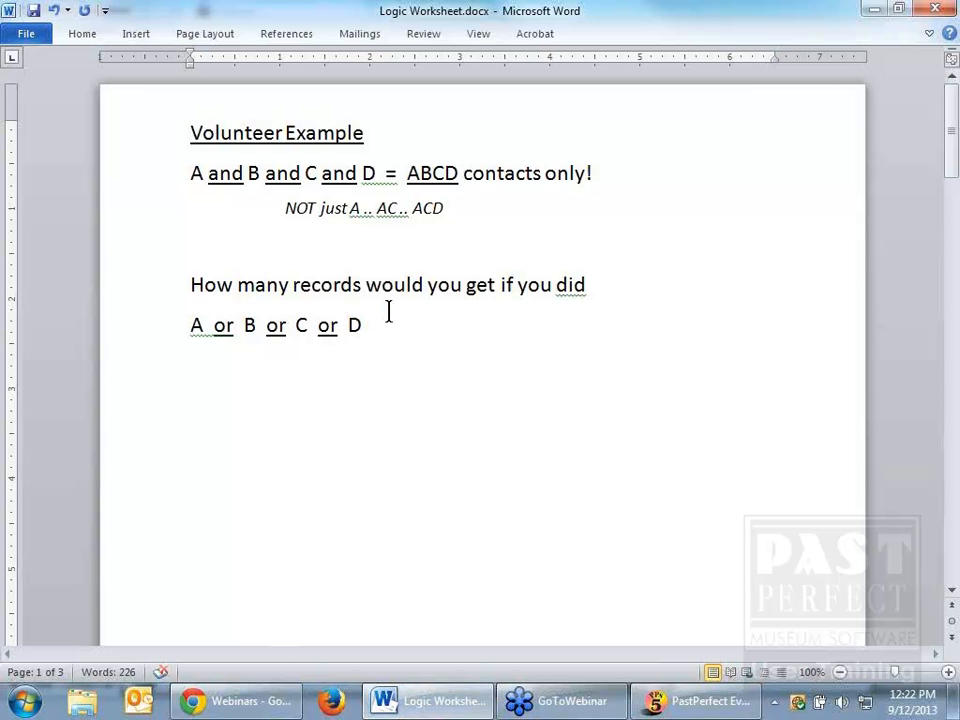
{"action": "left_click_drag", "start_coordinate": [409, 173], "coordinate": [606, 177]}
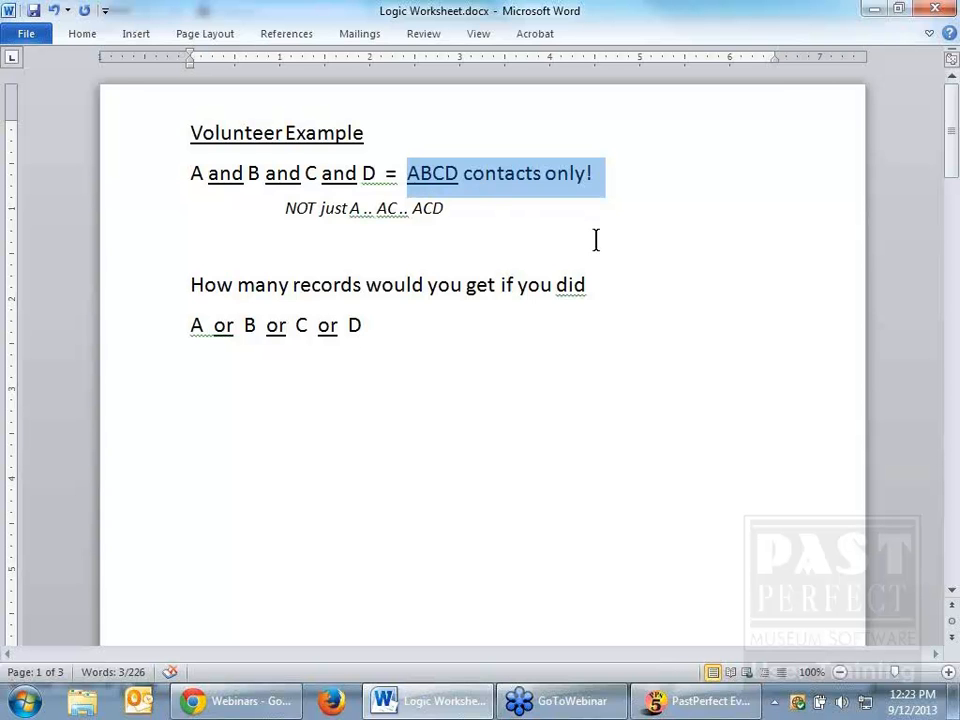
{"action": "left_click", "coordinate": [609, 280]}
{"action": "left_click", "coordinate": [237, 326]}
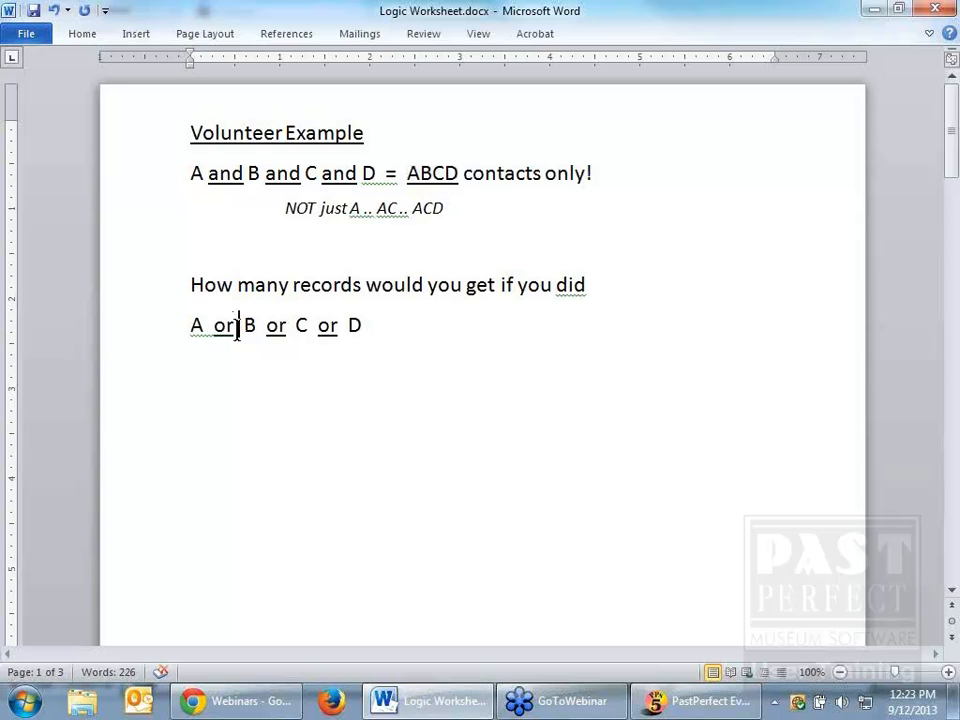
{"action": "left_click_drag", "start_coordinate": [237, 326], "coordinate": [213, 326]}
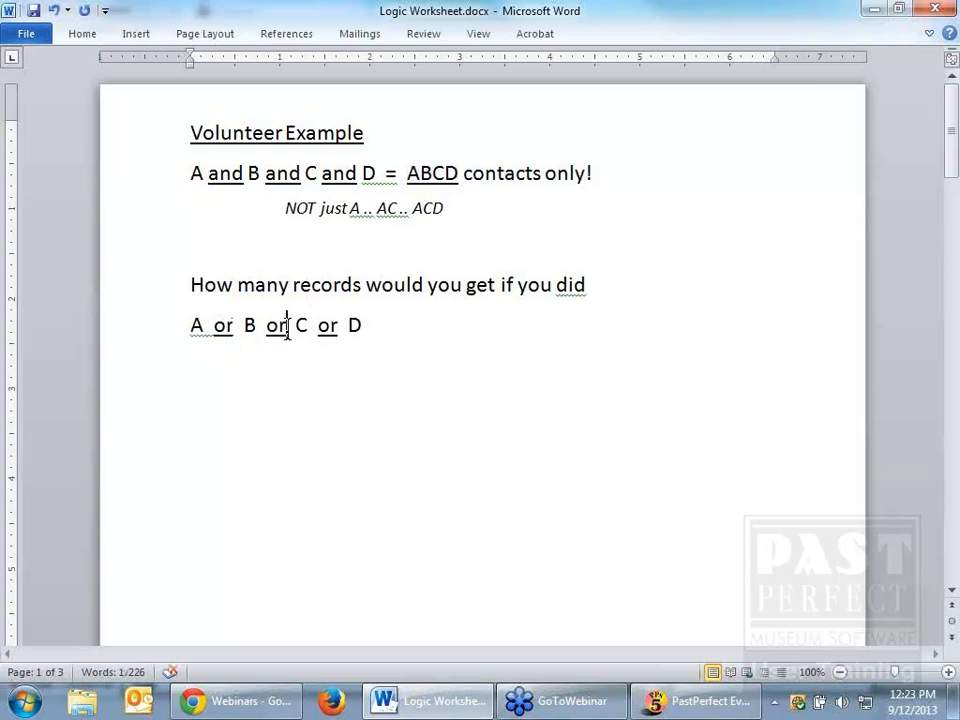
{"action": "left_click_drag", "start_coordinate": [287, 326], "coordinate": [272, 332]}
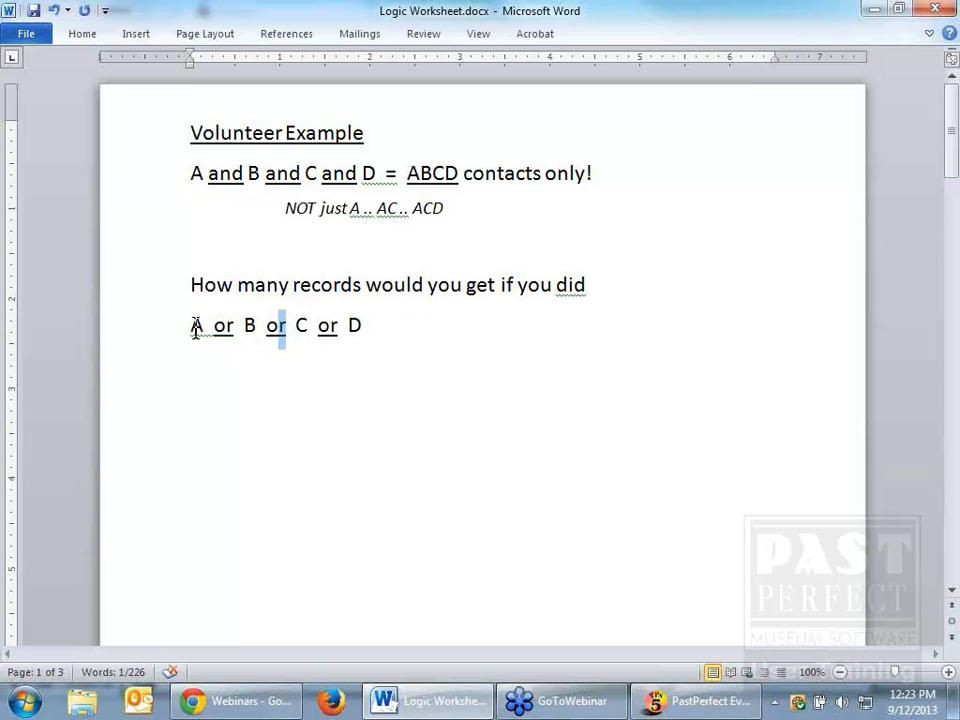
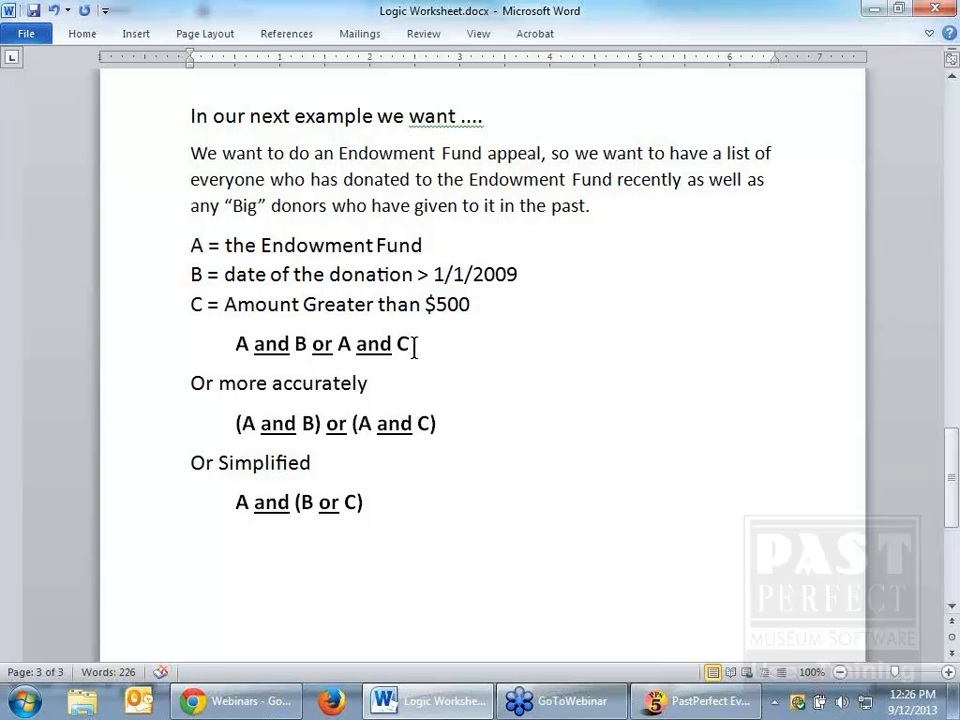
Step: Examine the Endowment Fund example's statements "A and B or A and C" and "(A and B) or (A and C)" against the definitions of A, B and C
{"action": "left_click_drag", "start_coordinate": [413, 345], "coordinate": [236, 360]}
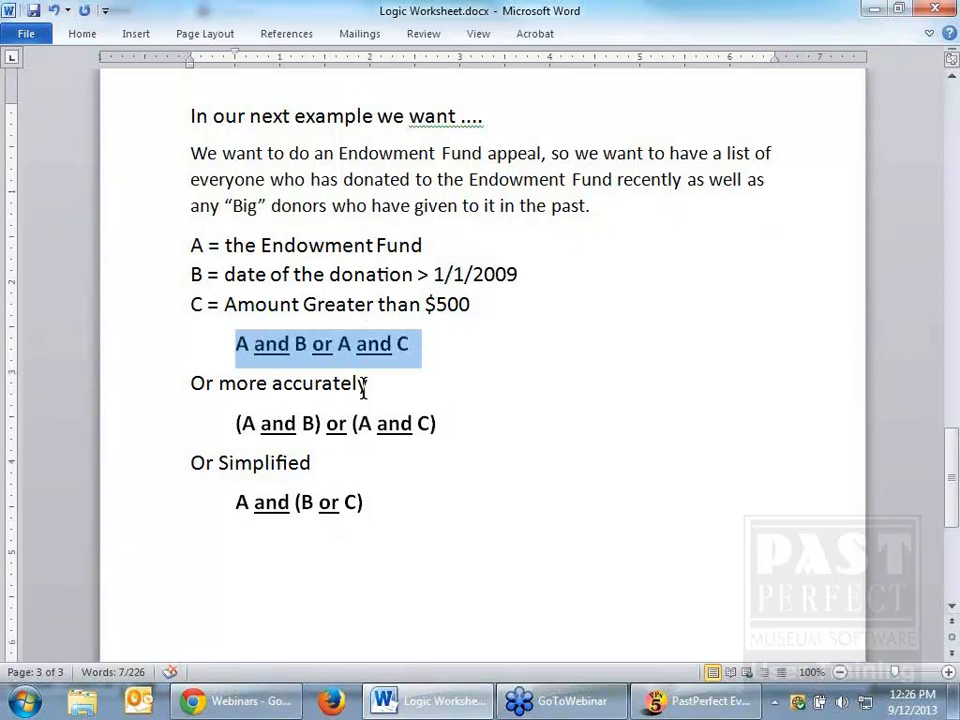
{"action": "left_click", "coordinate": [452, 421]}
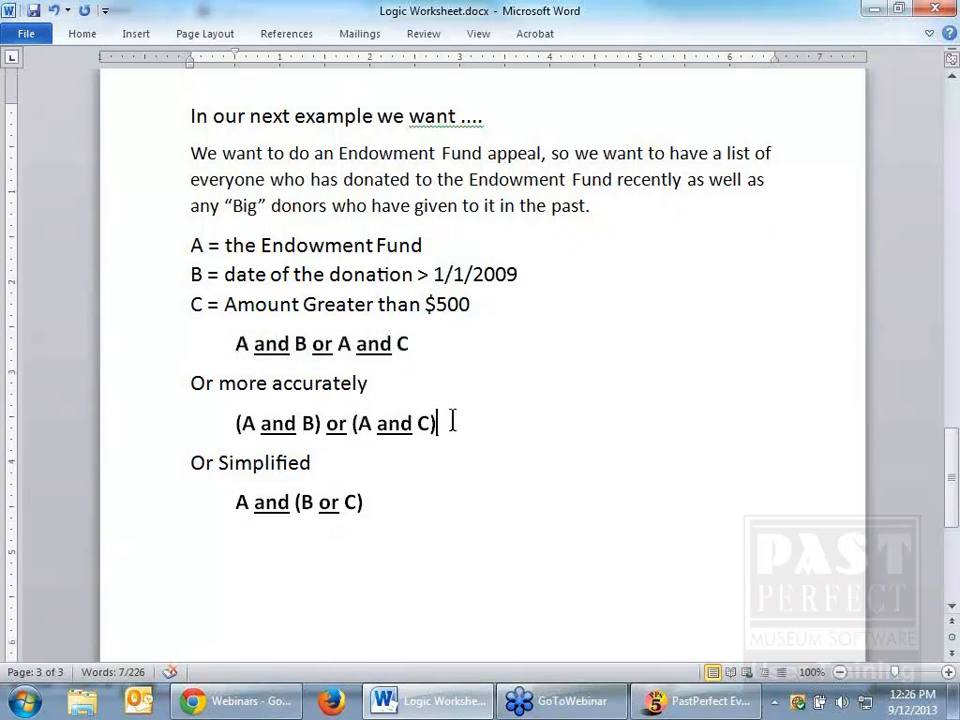
{"action": "left_click", "coordinate": [327, 423]}
{"action": "left_click_drag", "start_coordinate": [327, 423], "coordinate": [221, 428]}
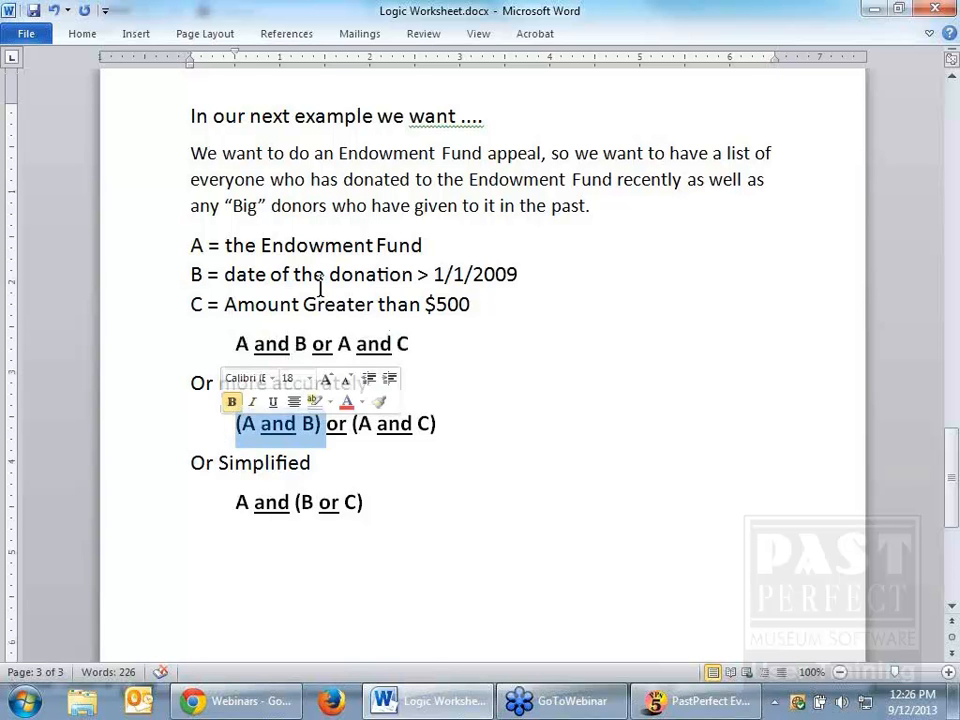
{"action": "left_click", "coordinate": [365, 243]}
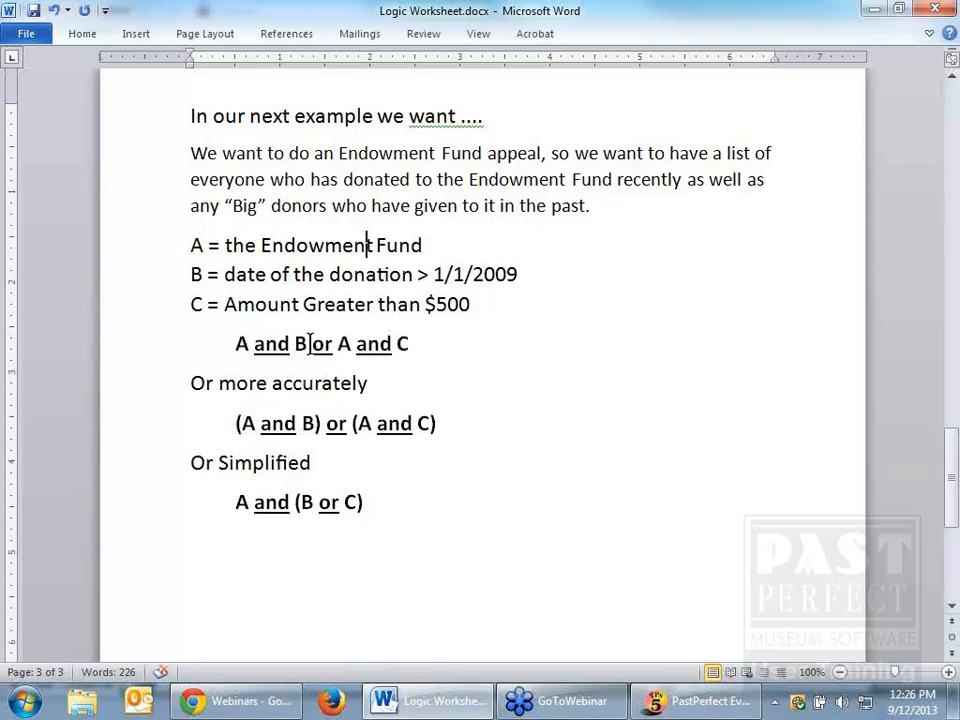
{"action": "left_click_drag", "start_coordinate": [321, 423], "coordinate": [305, 434]}
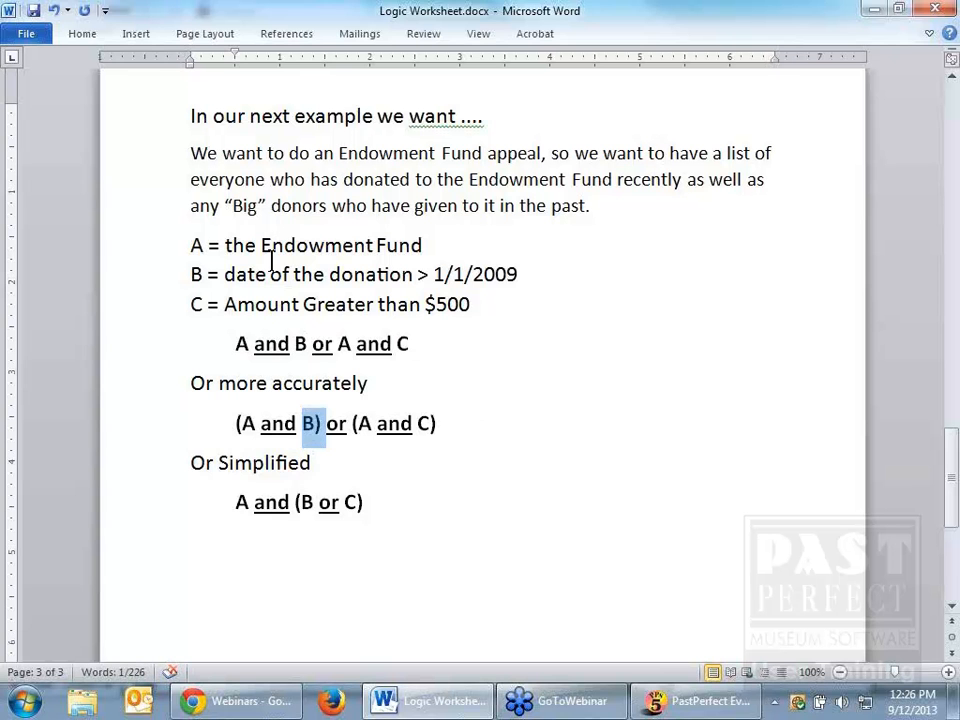
{"action": "left_click", "coordinate": [531, 272]}
{"action": "left_click_drag", "start_coordinate": [531, 272], "coordinate": [203, 276]}
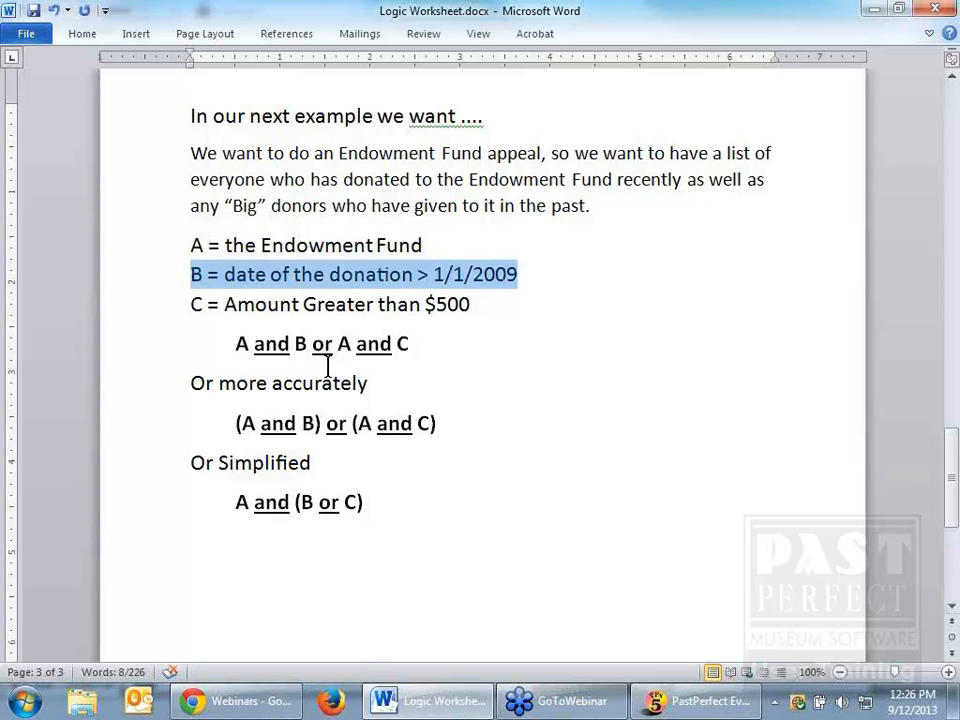
{"action": "left_click_drag", "start_coordinate": [321, 343], "coordinate": [341, 352]}
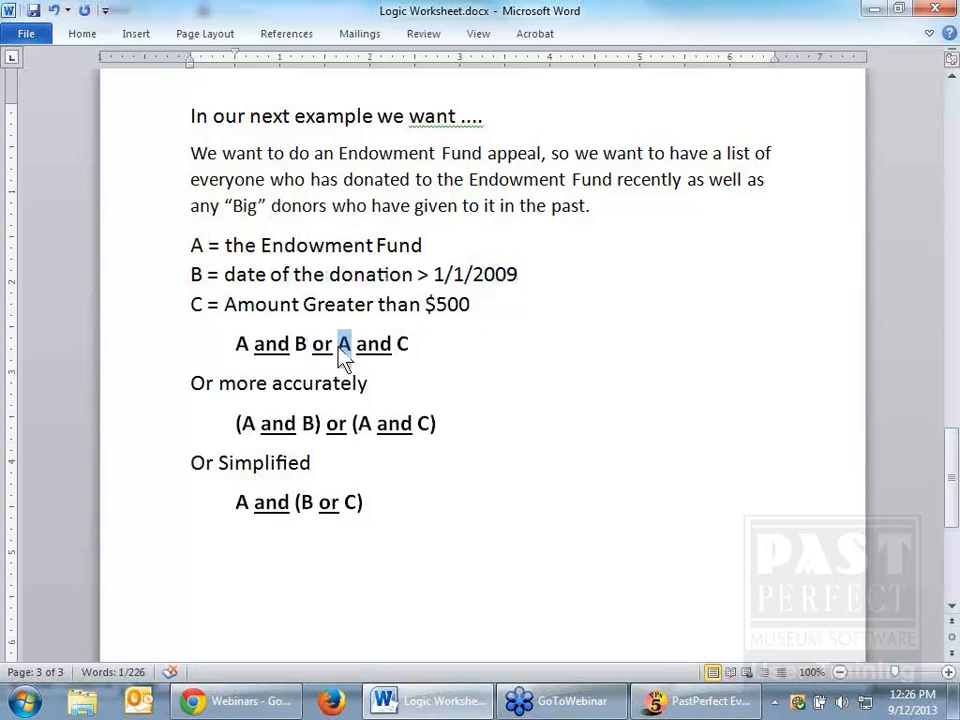
{"action": "left_click", "coordinate": [326, 244]}
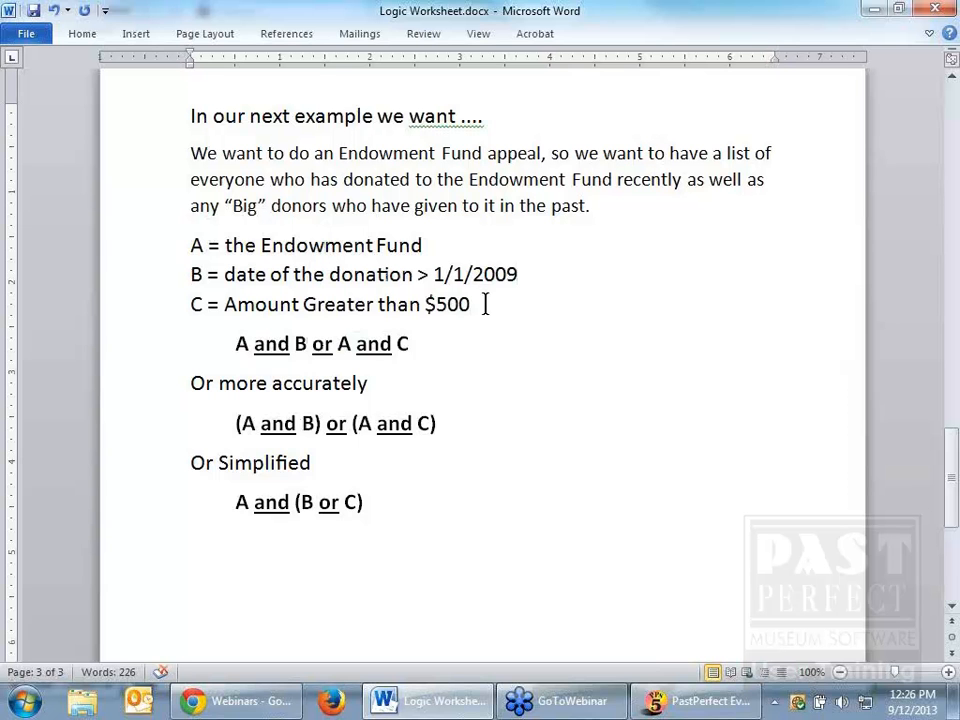
{"action": "left_click_drag", "start_coordinate": [486, 302], "coordinate": [209, 323]}
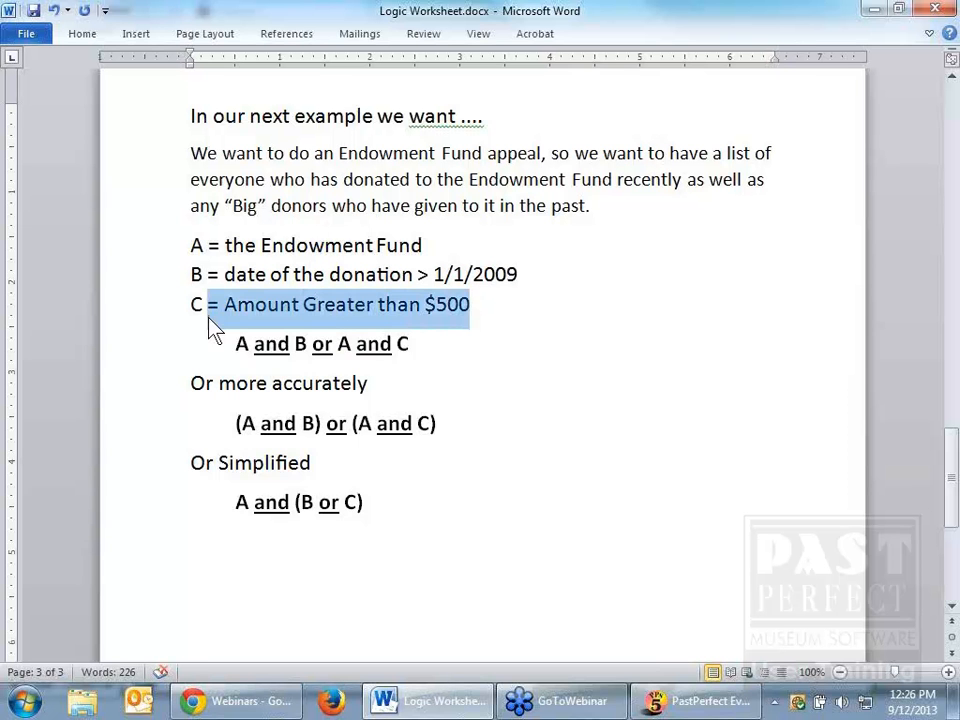
{"action": "left_click", "coordinate": [352, 343]}
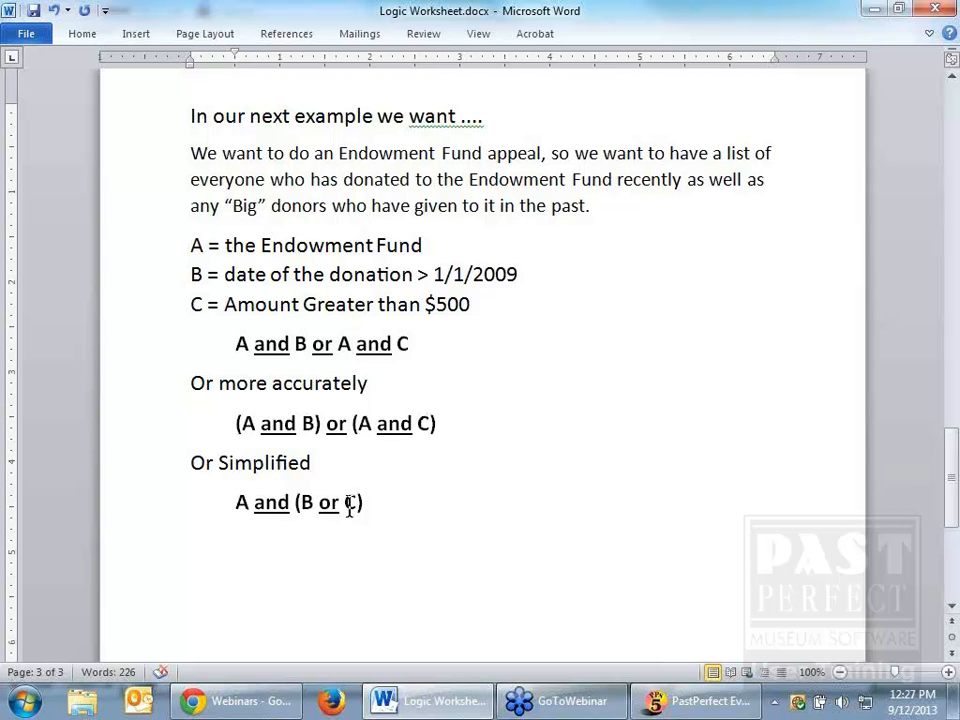
Step: Examine the simplified form of the Endowment Fund statement, "A and (B or C)"
{"action": "double_click", "coordinate": [235, 506]}
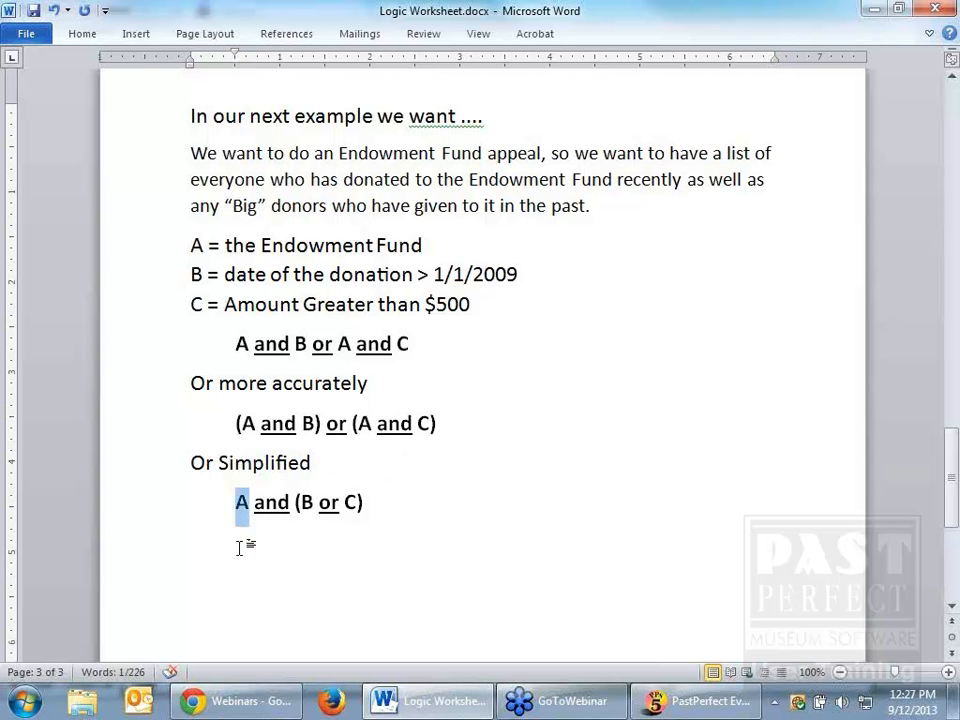
{"action": "left_click", "coordinate": [244, 547]}
{"action": "left_click_drag", "start_coordinate": [952, 475], "coordinate": [952, 481]}
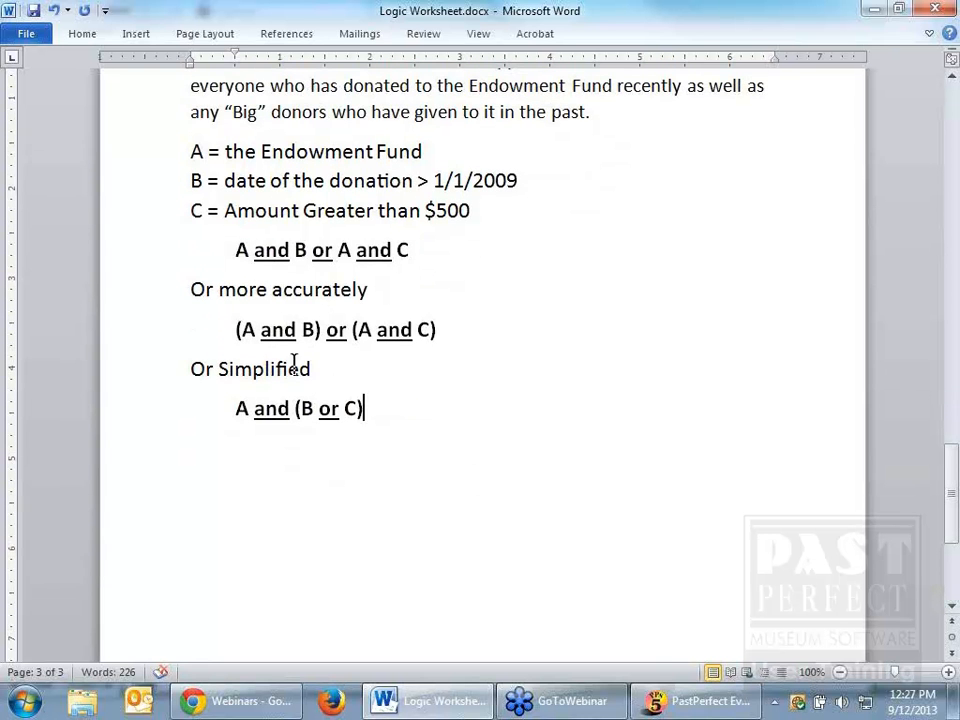
{"action": "left_click_drag", "start_coordinate": [300, 369], "coordinate": [194, 370]}
{"action": "left_click", "coordinate": [231, 408]}
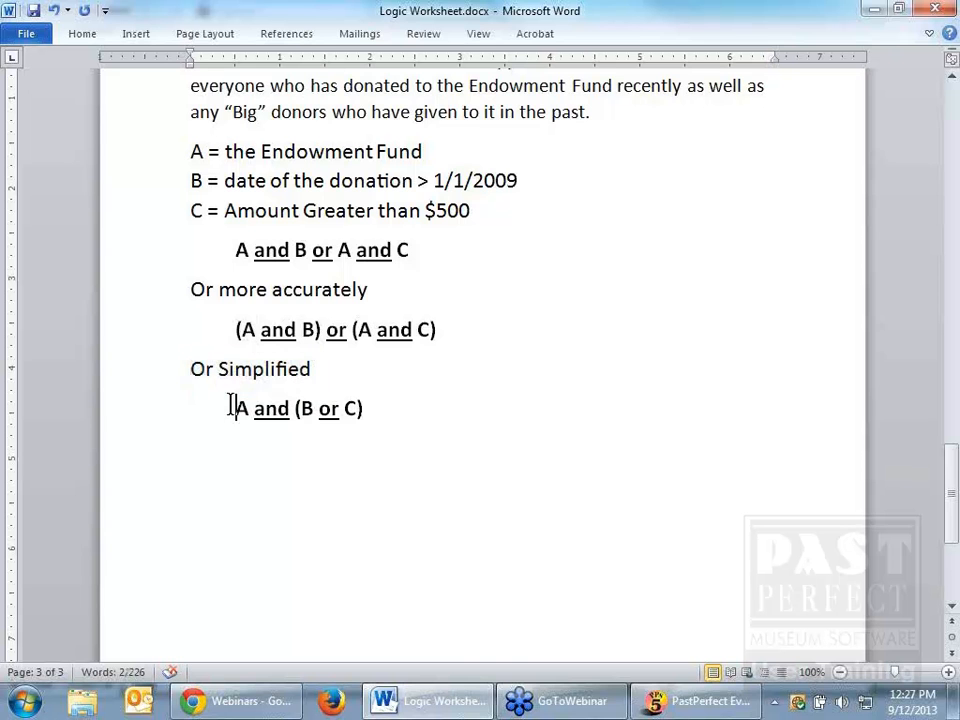
{"action": "left_click_drag", "start_coordinate": [231, 408], "coordinate": [369, 424]}
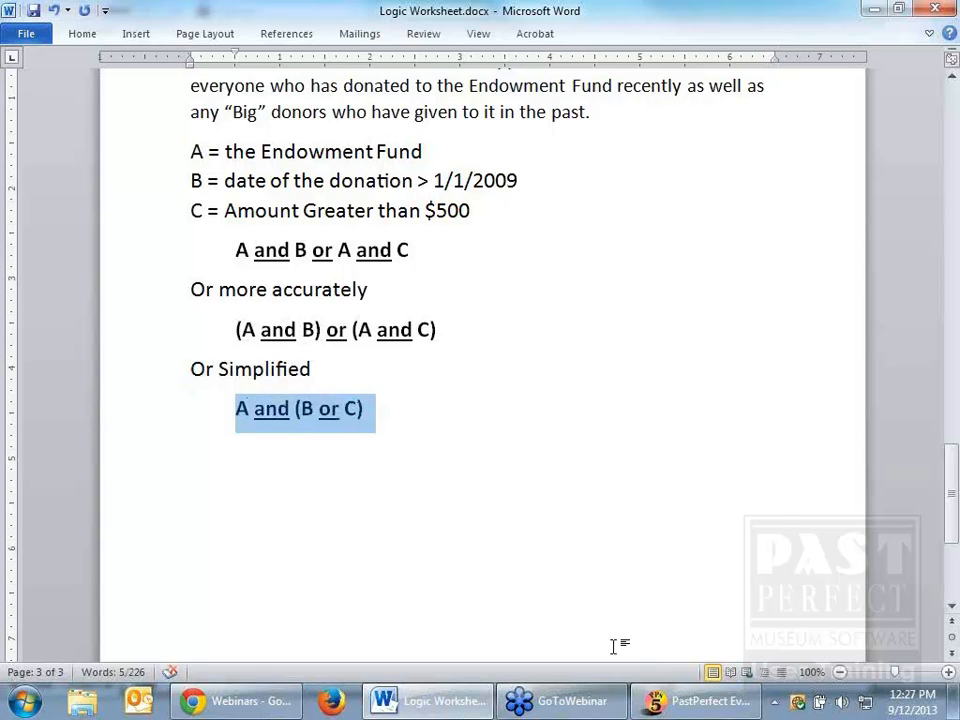
Step: Switch to PastPerfect and create a new contacts list named "Endowment recent or big" in the BG folder
{"action": "left_click", "coordinate": [690, 700]}
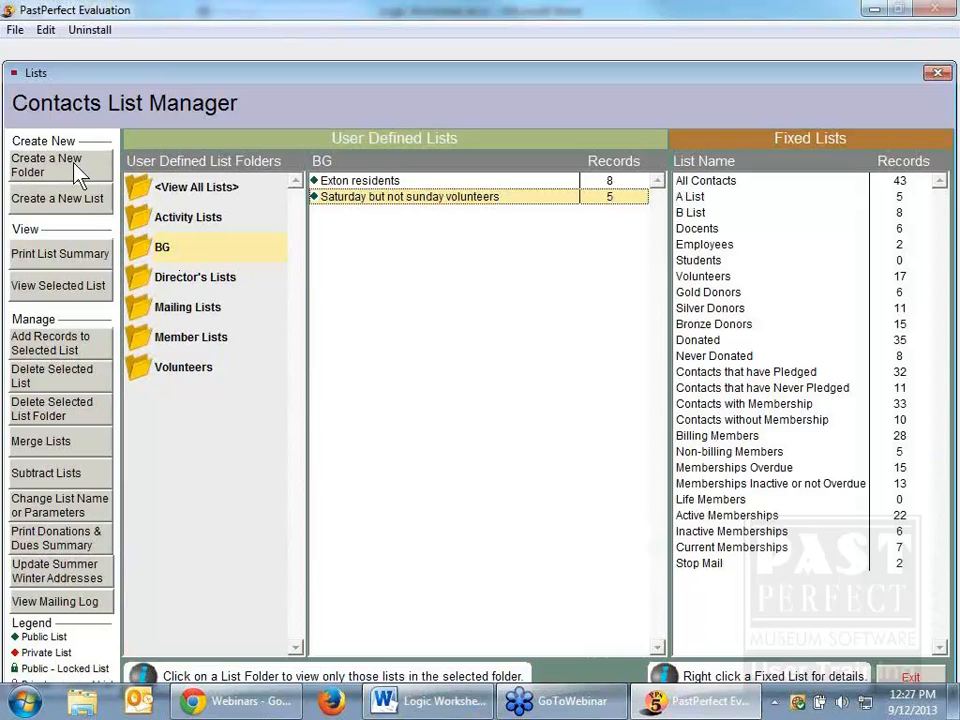
{"action": "left_click", "coordinate": [80, 202]}
{"action": "type", "text": "Endowment recent or bg"}
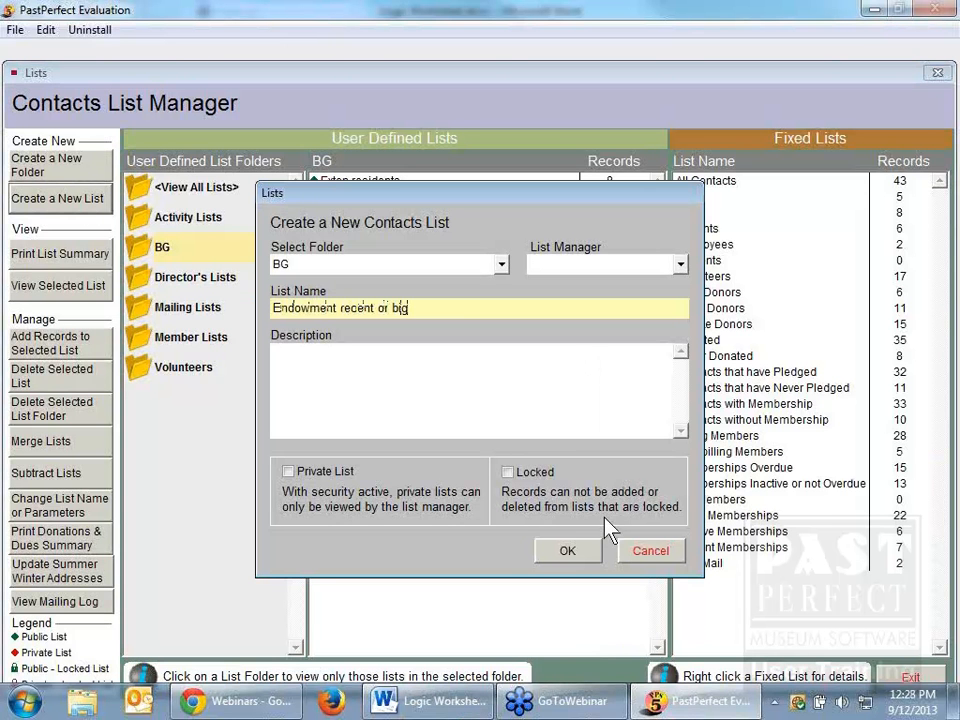
{"action": "left_click", "coordinate": [566, 550]}
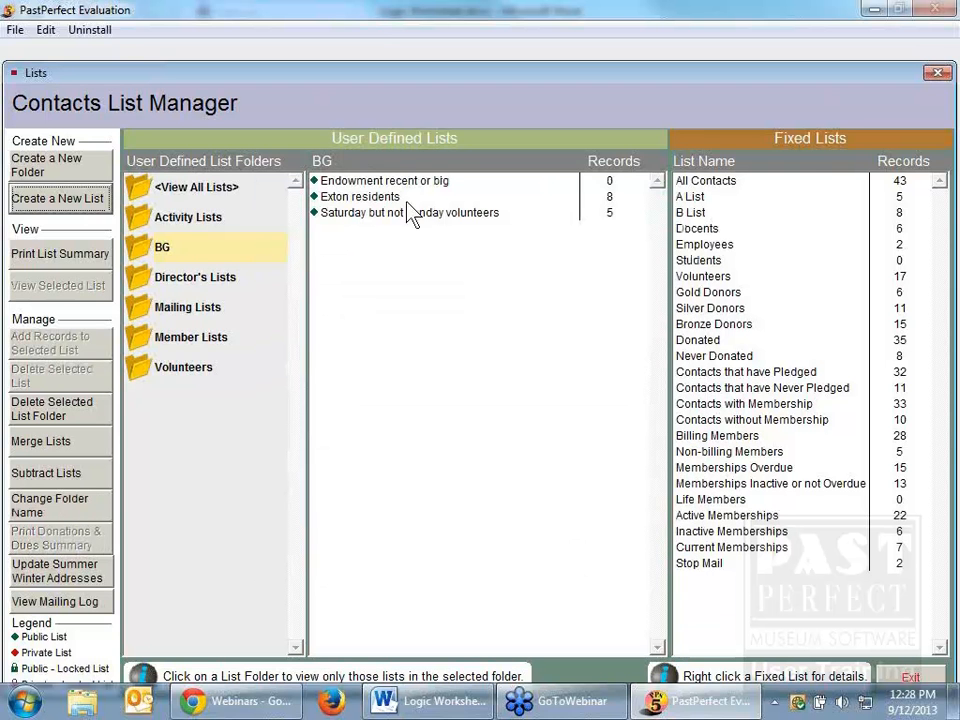
Step: Open the add-records query for the "Endowment recent or big" list, add the condition Donations.Fund Begins with "endowment", and run the query
{"action": "left_click", "coordinate": [375, 181]}
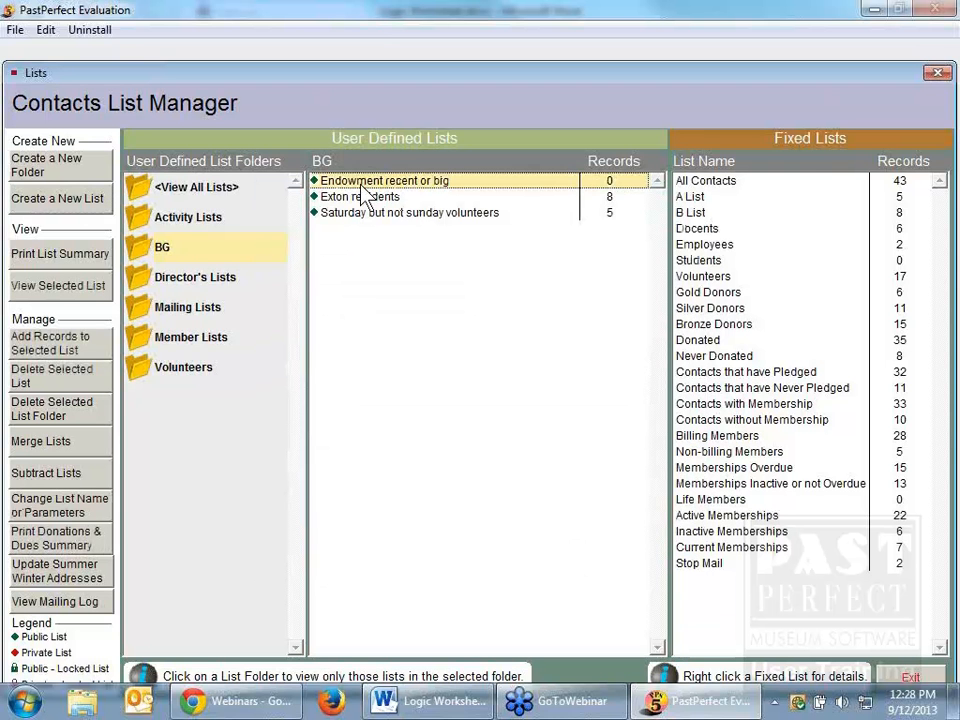
{"action": "left_click", "coordinate": [68, 342]}
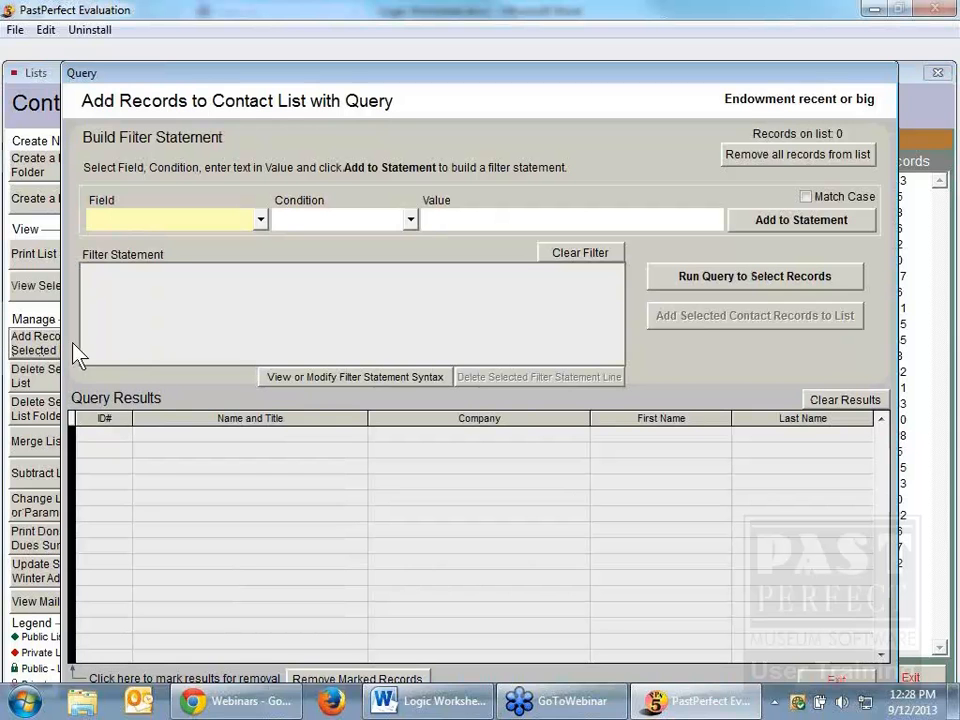
{"action": "left_click", "coordinate": [259, 220]}
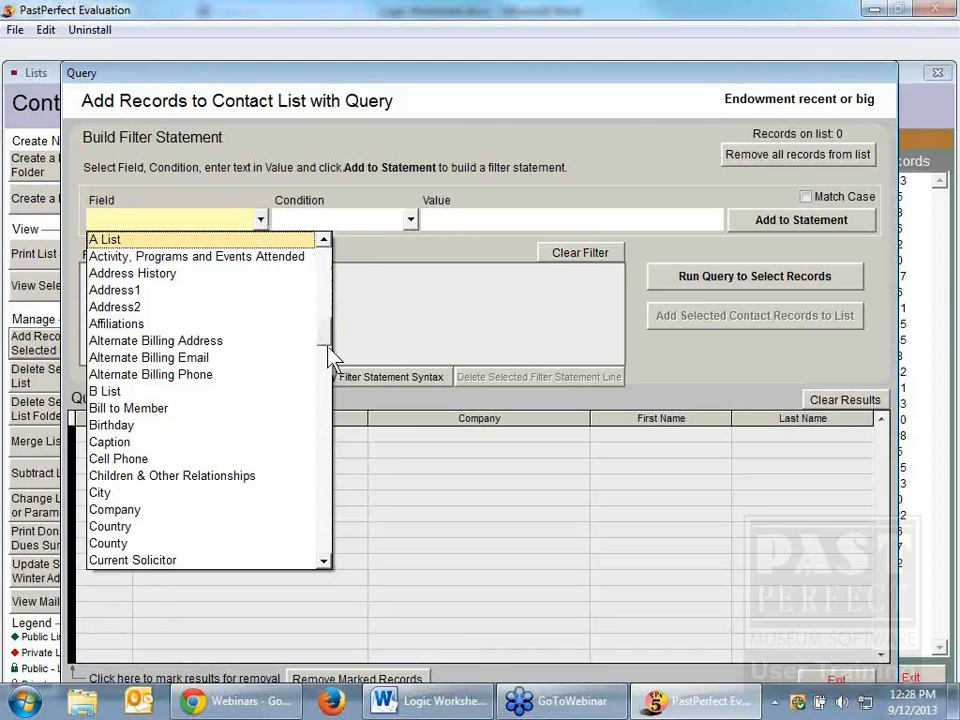
{"action": "left_click_drag", "start_coordinate": [326, 425], "coordinate": [326, 438]}
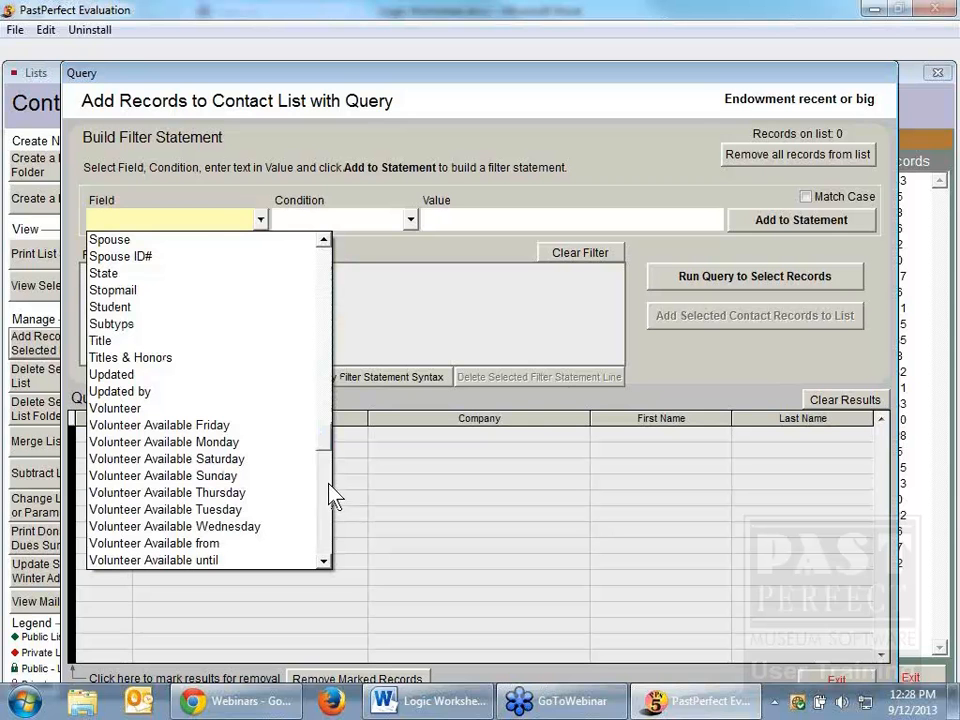
{"action": "left_click", "coordinate": [329, 524]}
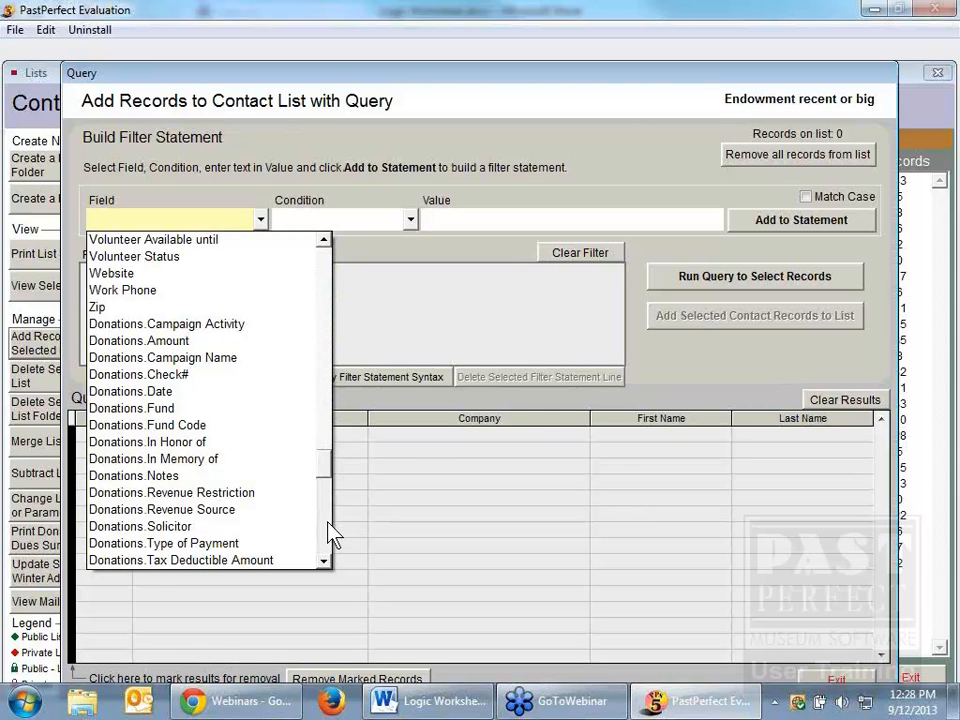
{"action": "left_click", "coordinate": [150, 408]}
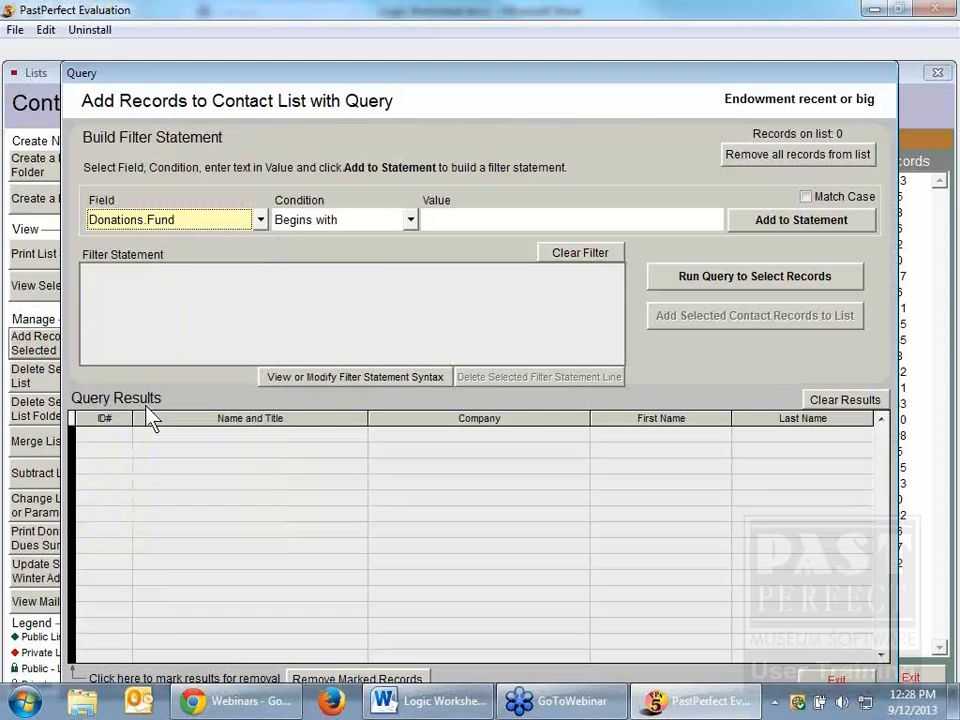
{"action": "left_click", "coordinate": [436, 218]}
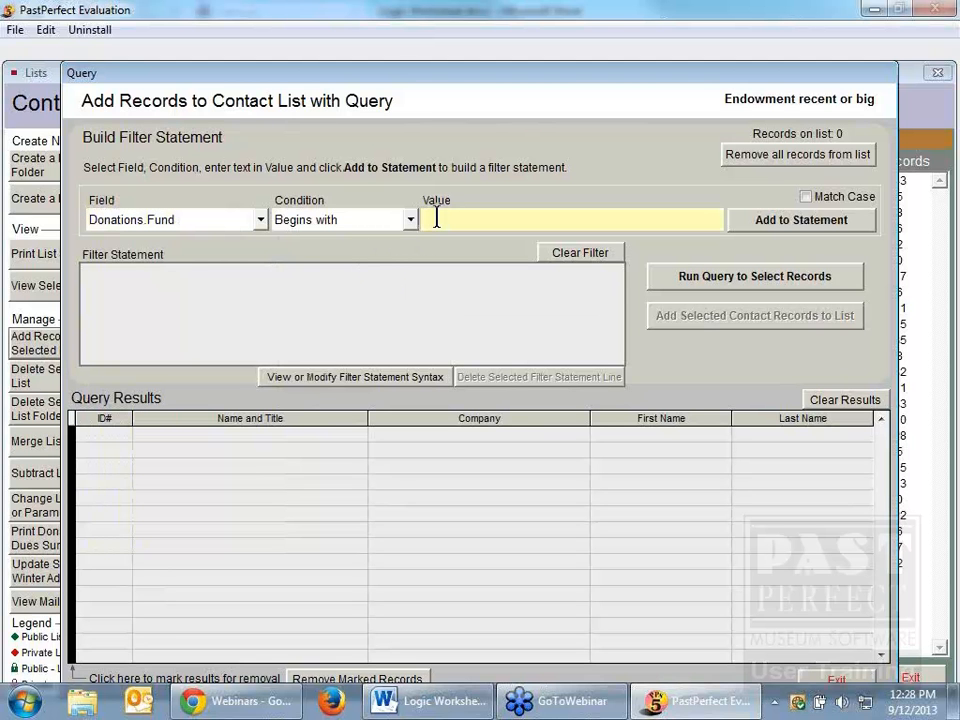
{"action": "type", "text": "endowment"}
{"action": "left_click", "coordinate": [800, 228]}
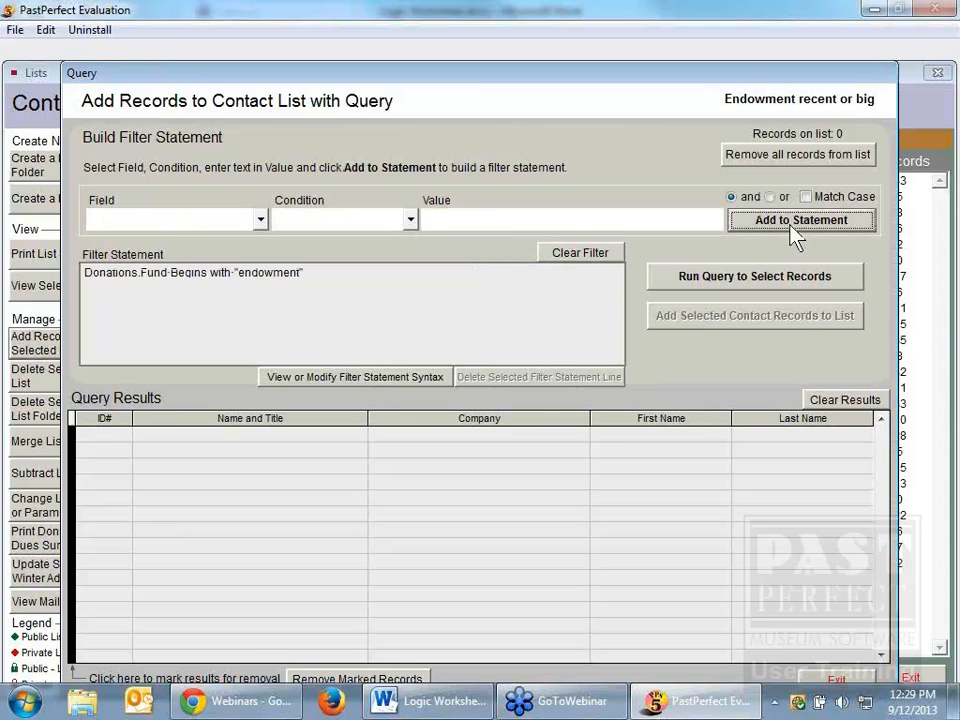
{"action": "left_click", "coordinate": [776, 285]}
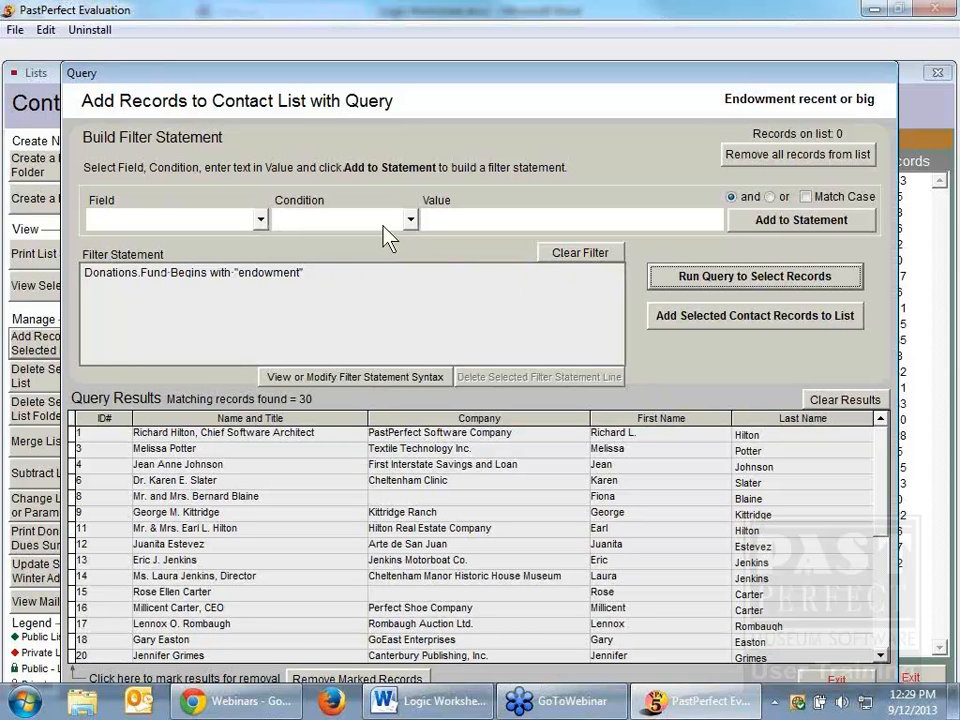
Step: Add an "and" condition, Donations.Date Greater than 01/01/2009, to the filter statement and run the query
{"action": "left_click", "coordinate": [261, 220]}
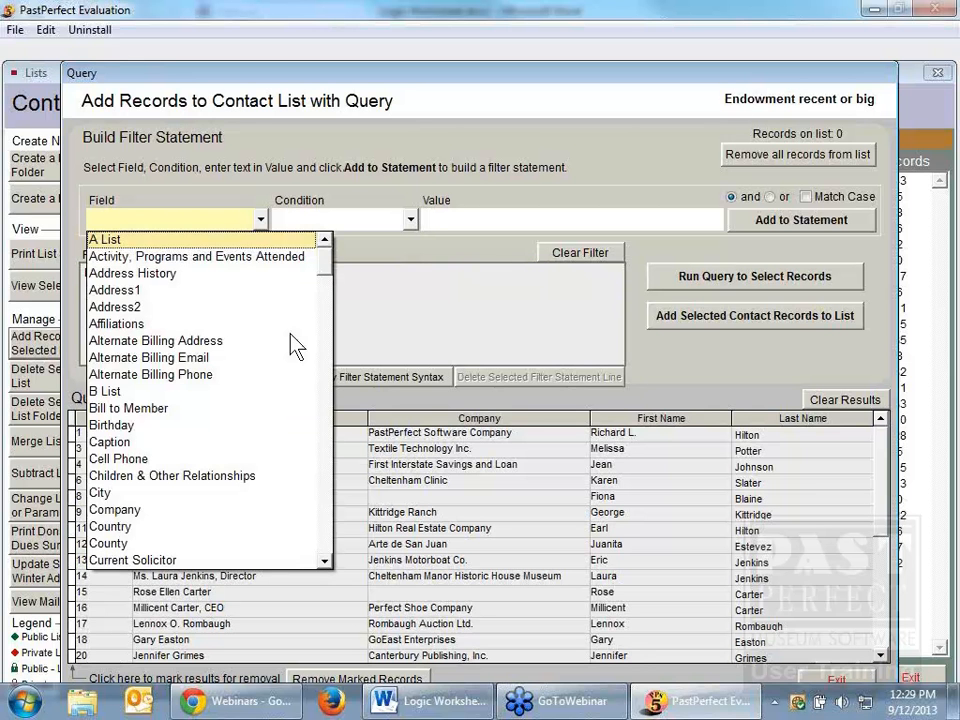
{"action": "left_click", "coordinate": [326, 480]}
{"action": "left_click", "coordinate": [330, 484]}
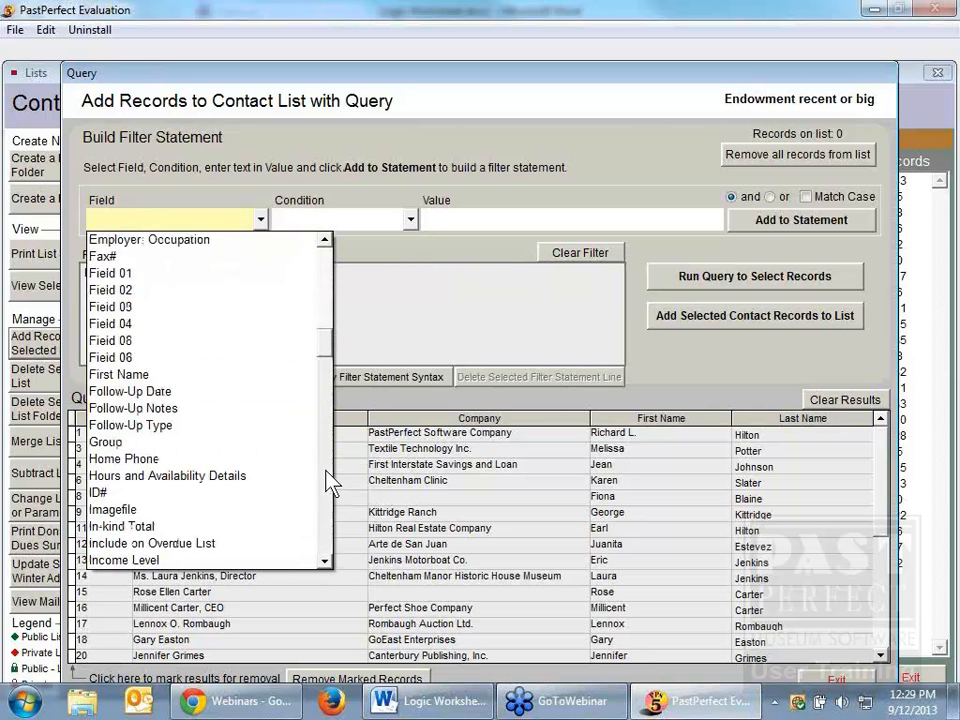
{"action": "left_click", "coordinate": [330, 484]}
{"action": "left_click", "coordinate": [330, 484]}
{"action": "left_click", "coordinate": [330, 484]}
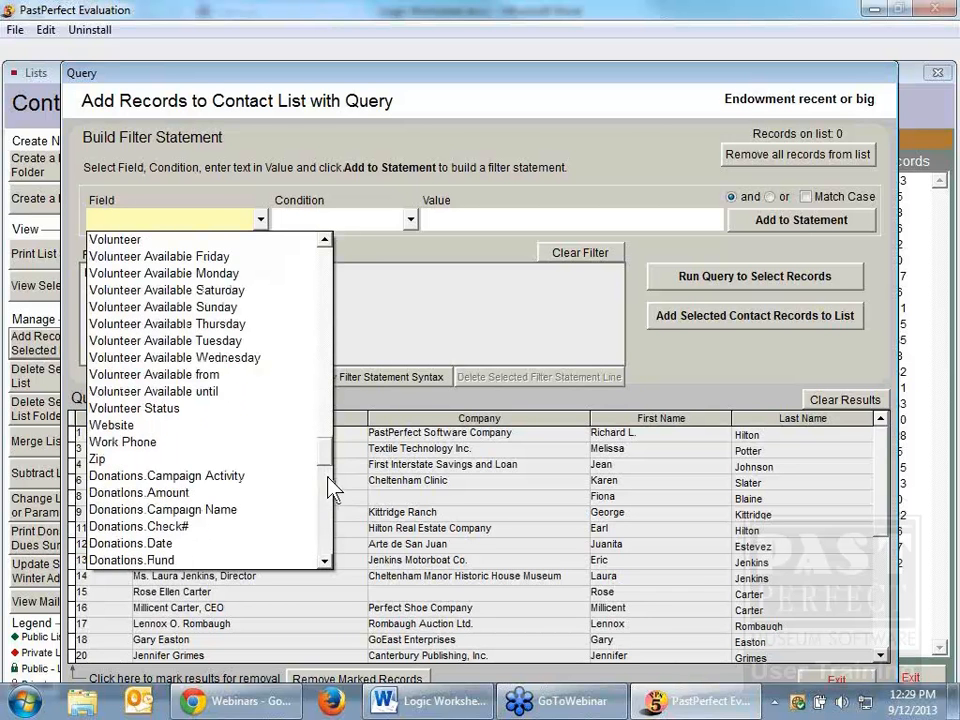
{"action": "left_click", "coordinate": [160, 544]}
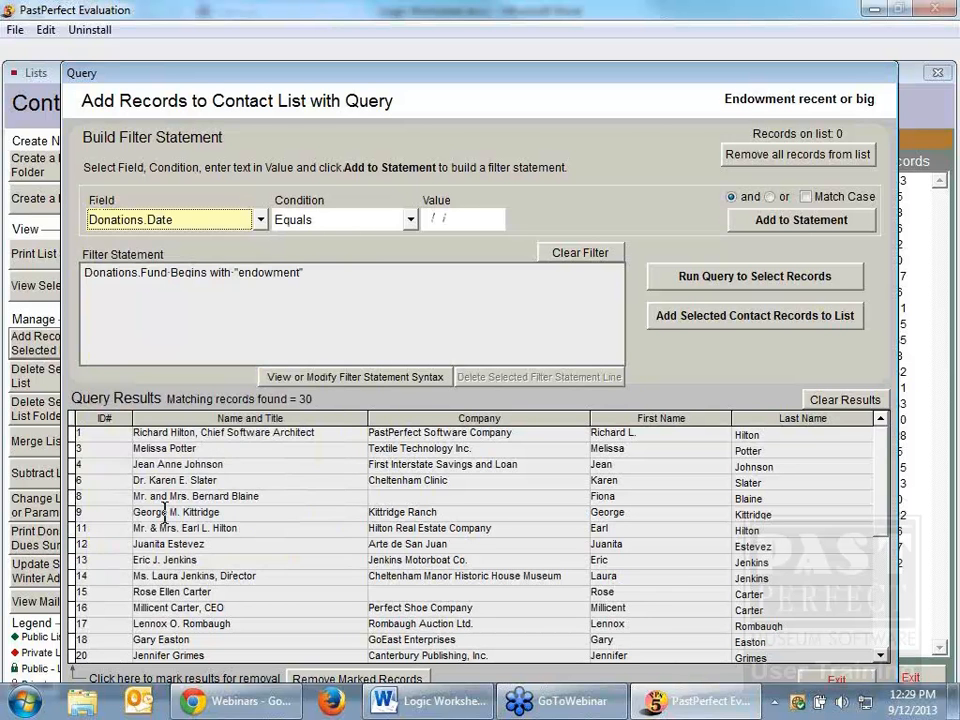
{"action": "left_click", "coordinate": [408, 220]}
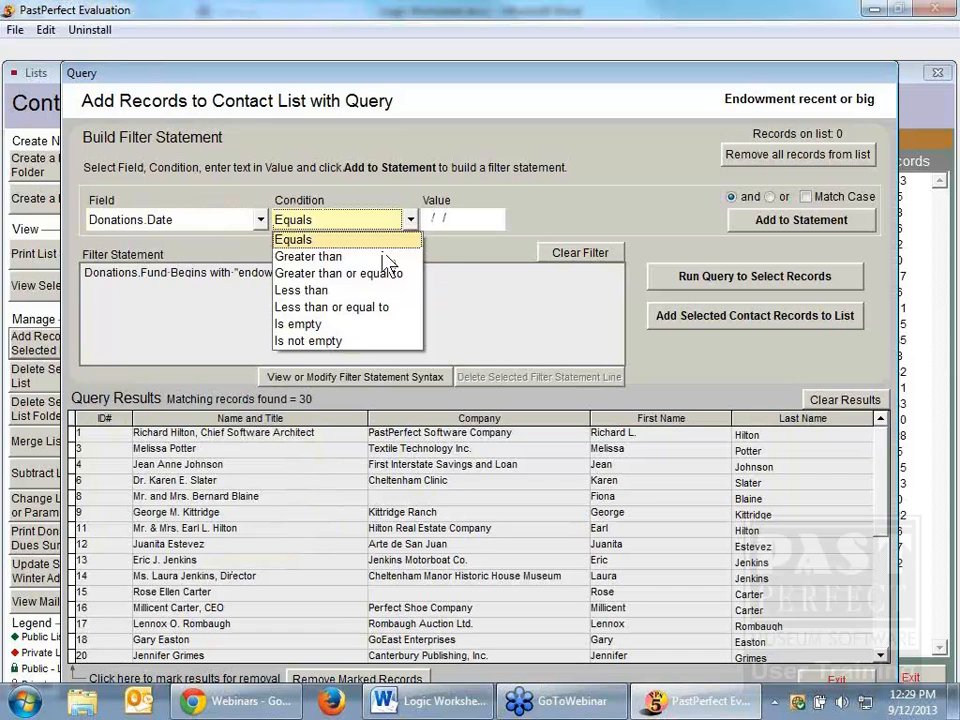
{"action": "left_click", "coordinate": [390, 257]}
{"action": "left_click", "coordinate": [434, 220]}
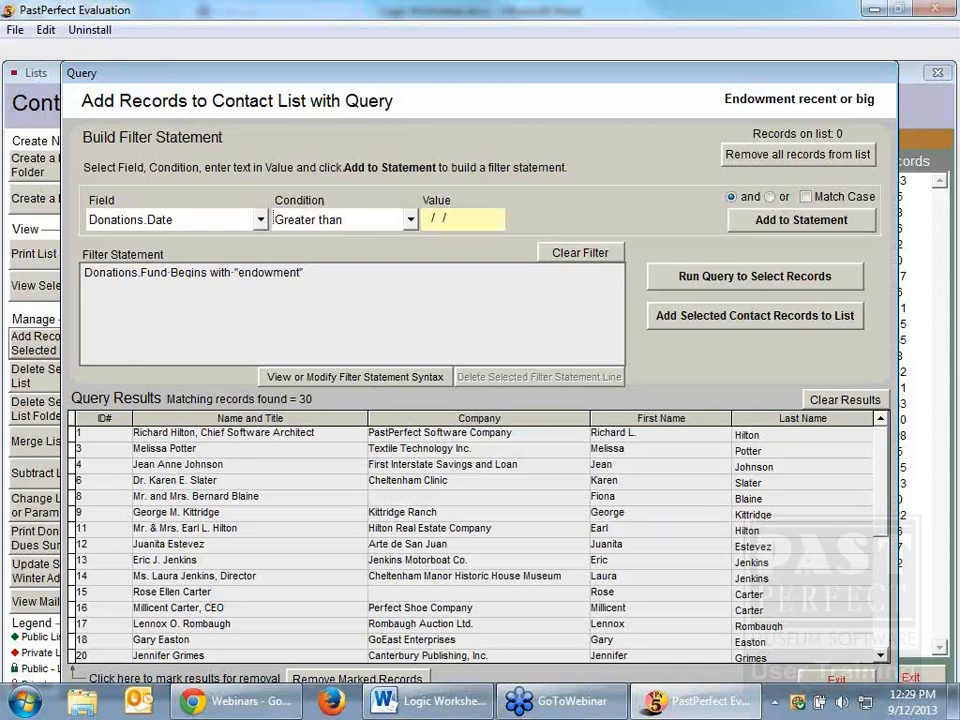
{"action": "type", "text": "01/01/2009"}
{"action": "key", "text": "Tab"}
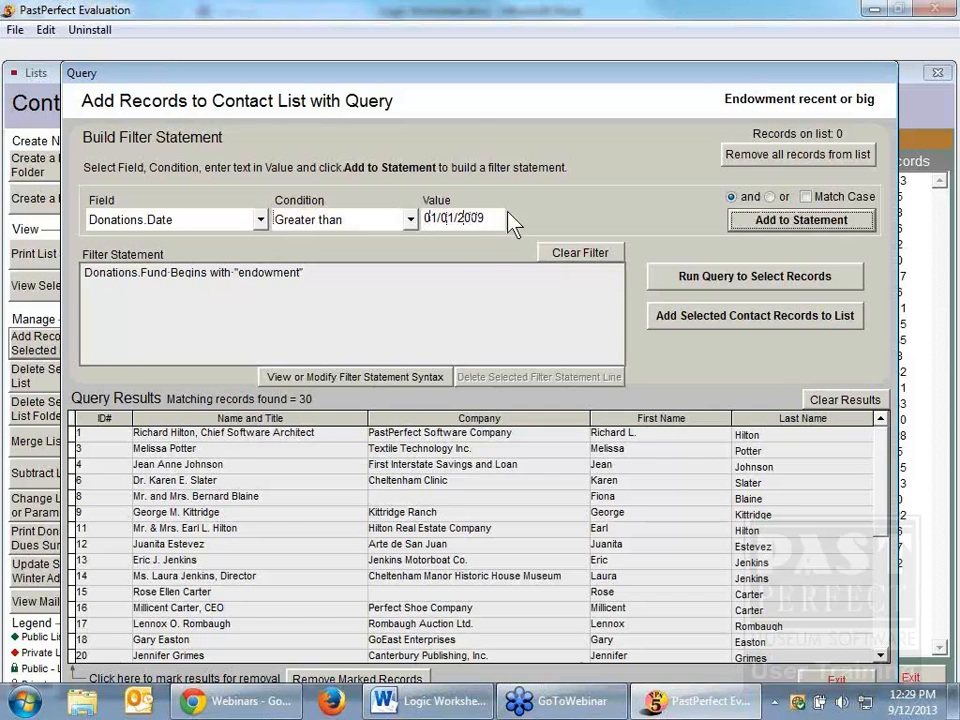
{"action": "left_click", "coordinate": [756, 228]}
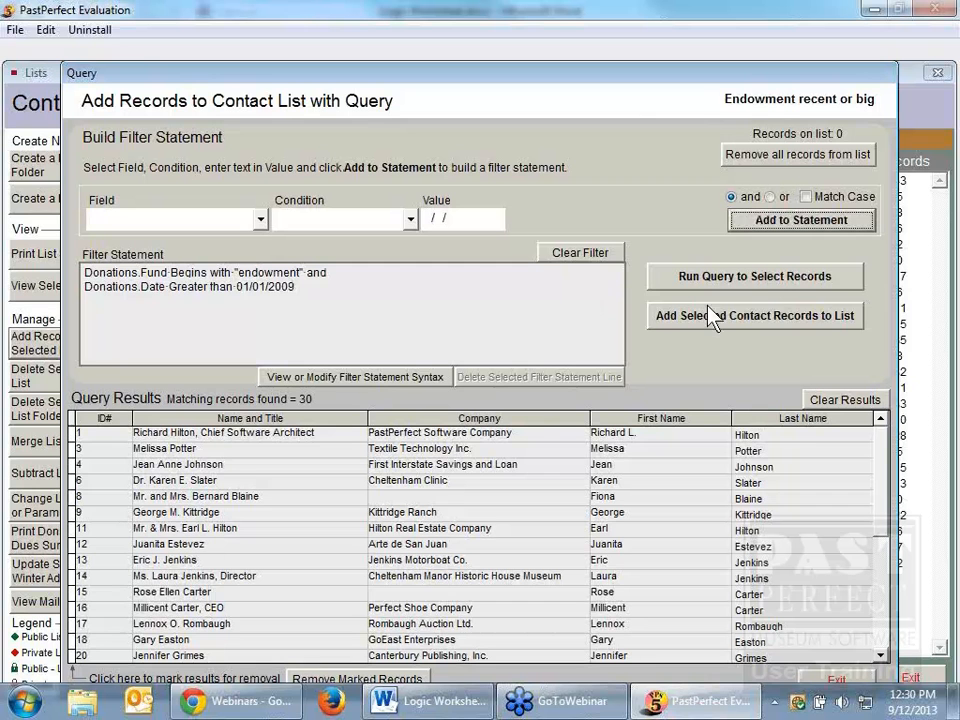
{"action": "left_click", "coordinate": [770, 287]}
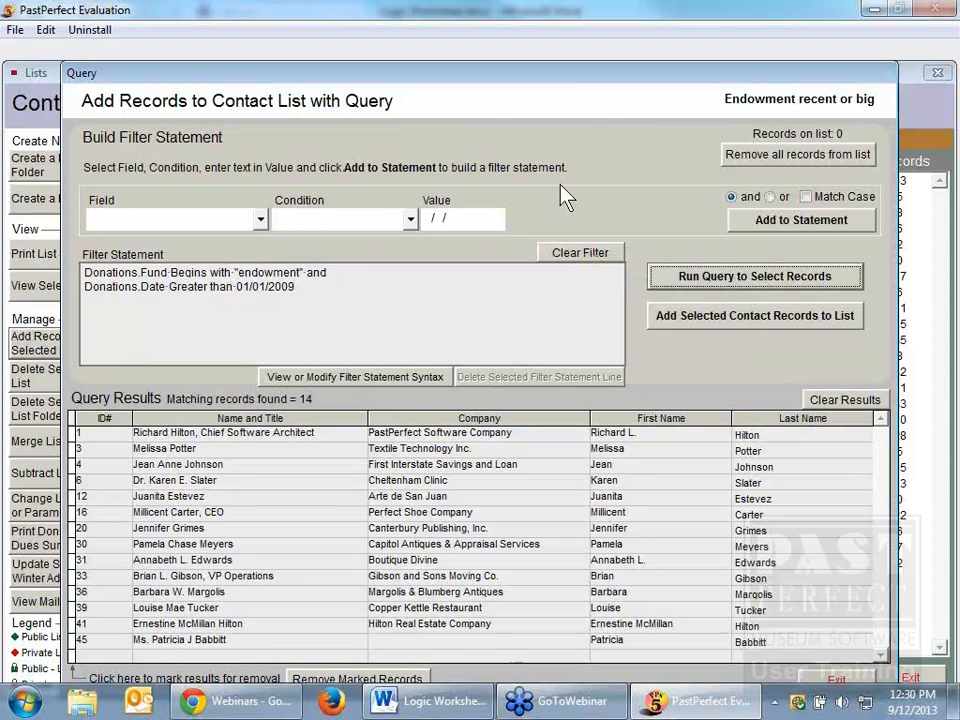
Step: Begin a new "or" condition for the filter statement on the Donations.Amount field
{"action": "left_click", "coordinate": [770, 197]}
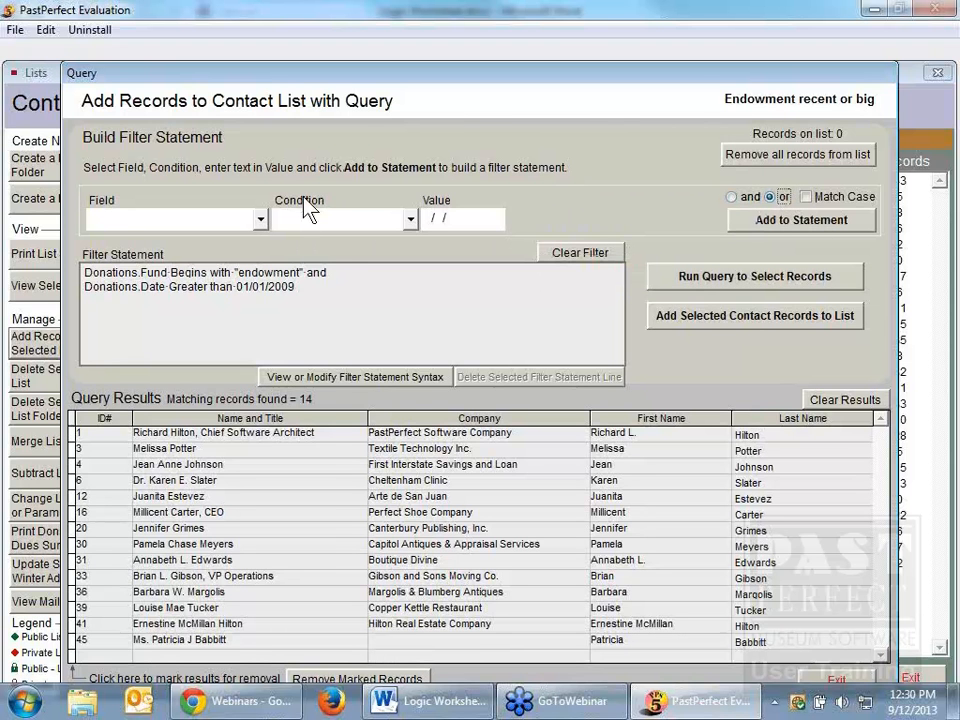
{"action": "left_click", "coordinate": [261, 219]}
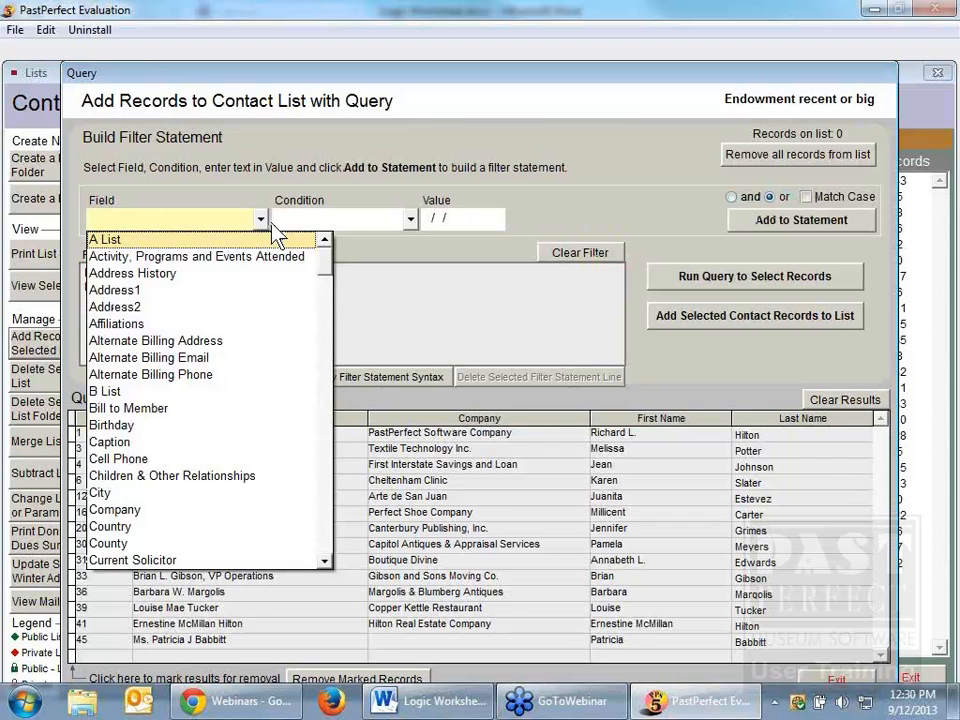
{"action": "left_click", "coordinate": [274, 231]}
{"action": "left_click", "coordinate": [261, 220]}
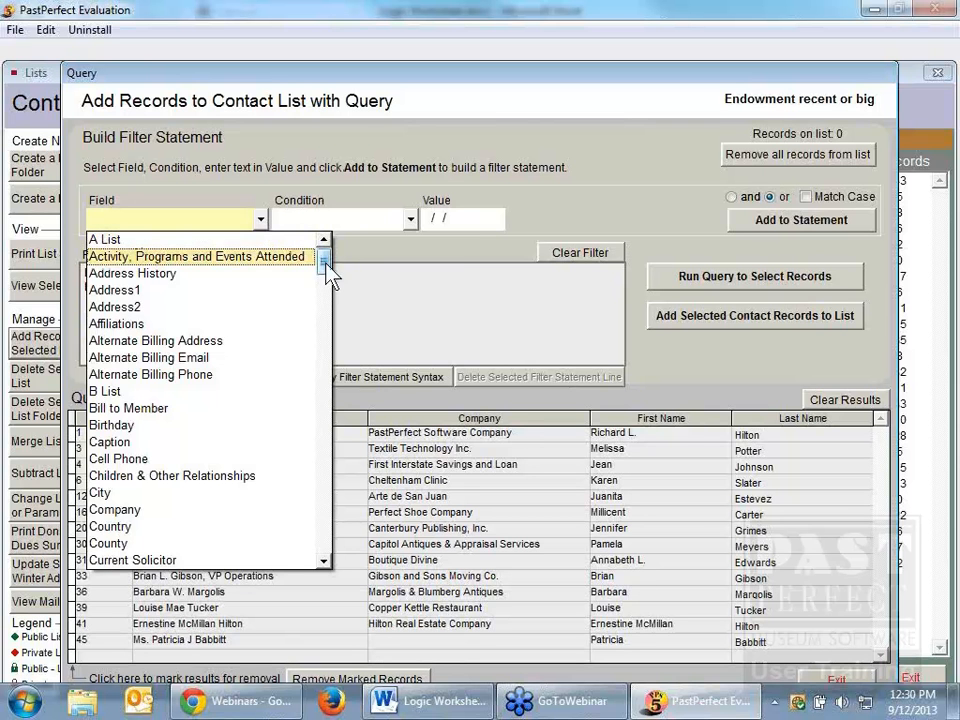
{"action": "left_click_drag", "start_coordinate": [330, 275], "coordinate": [330, 450]}
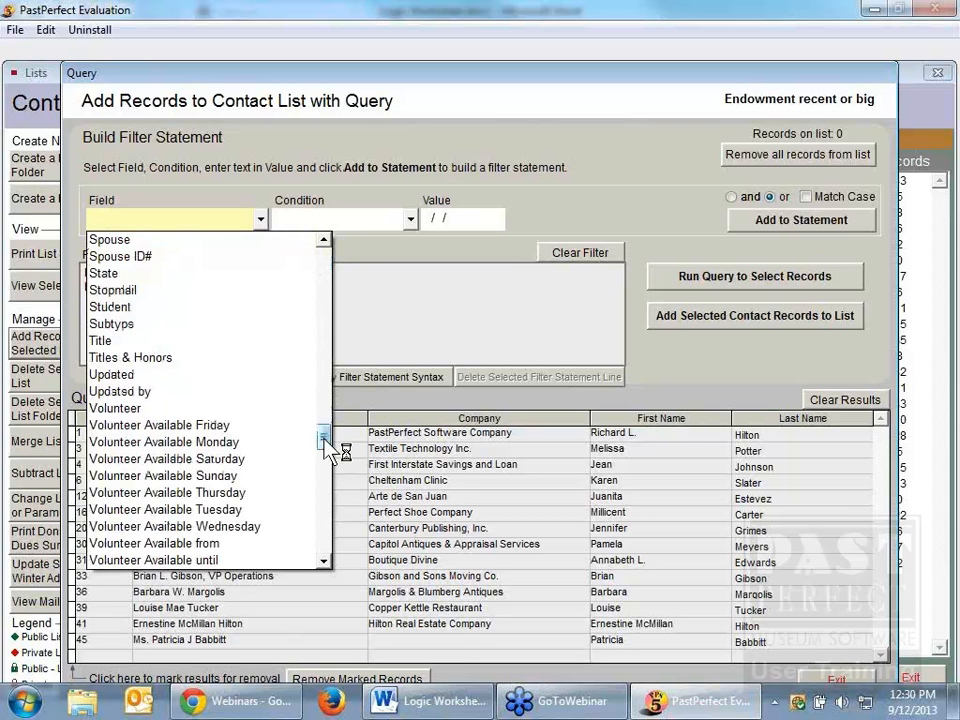
{"action": "left_click", "coordinate": [326, 479]}
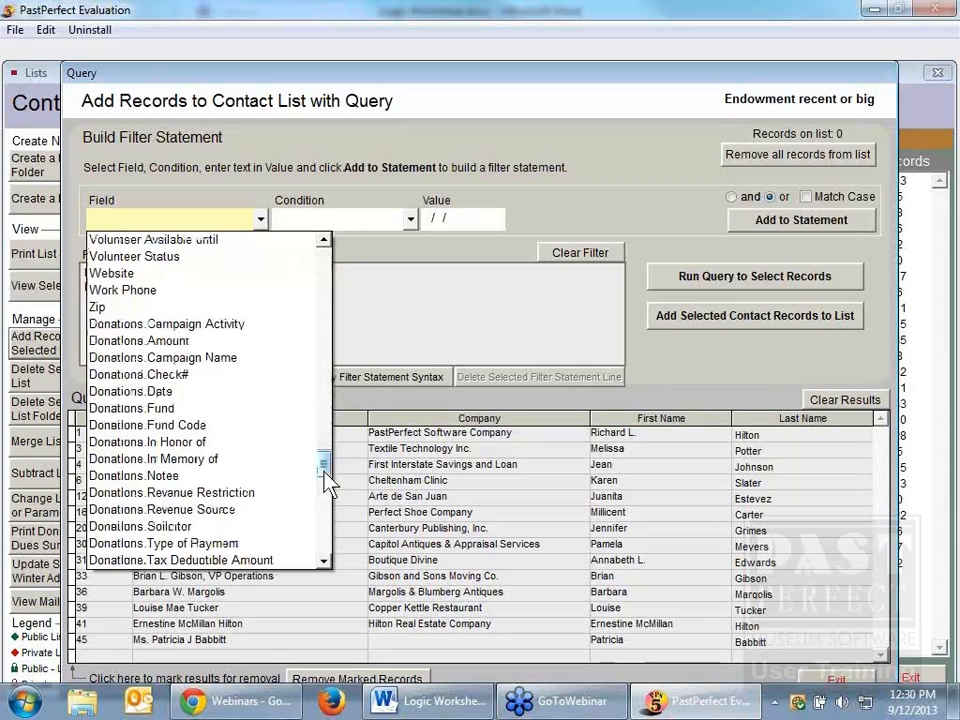
{"action": "left_click", "coordinate": [140, 340]}
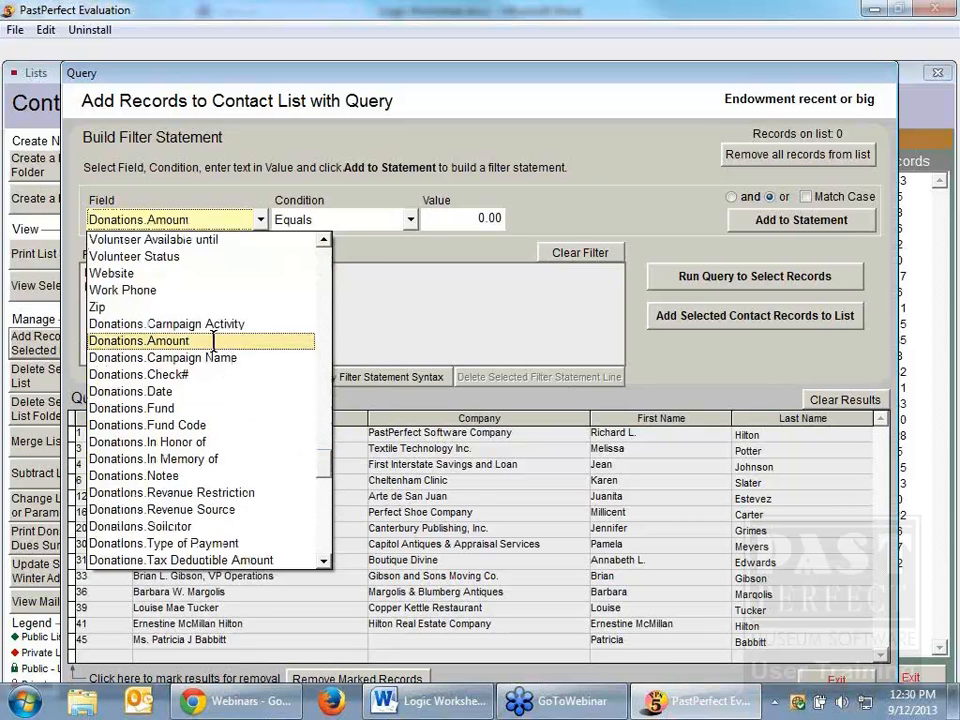
Step: Set the donation amount condition to Greater than 499.99 and add it to the filter statement
{"action": "left_click_drag", "start_coordinate": [483, 220], "coordinate": [459, 221]}
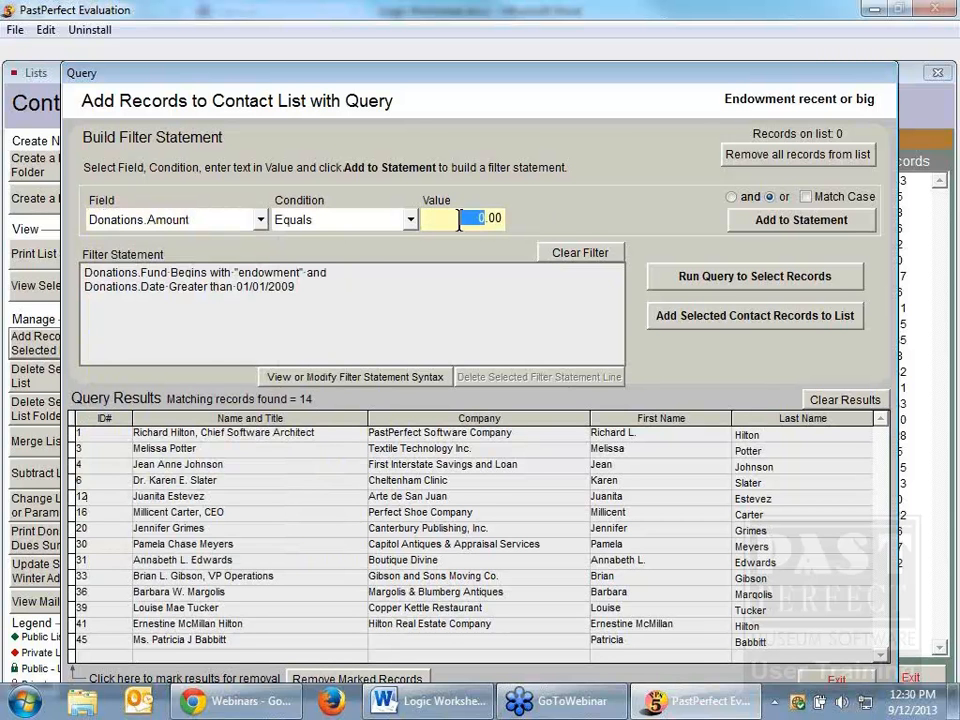
{"action": "left_click", "coordinate": [405, 224]}
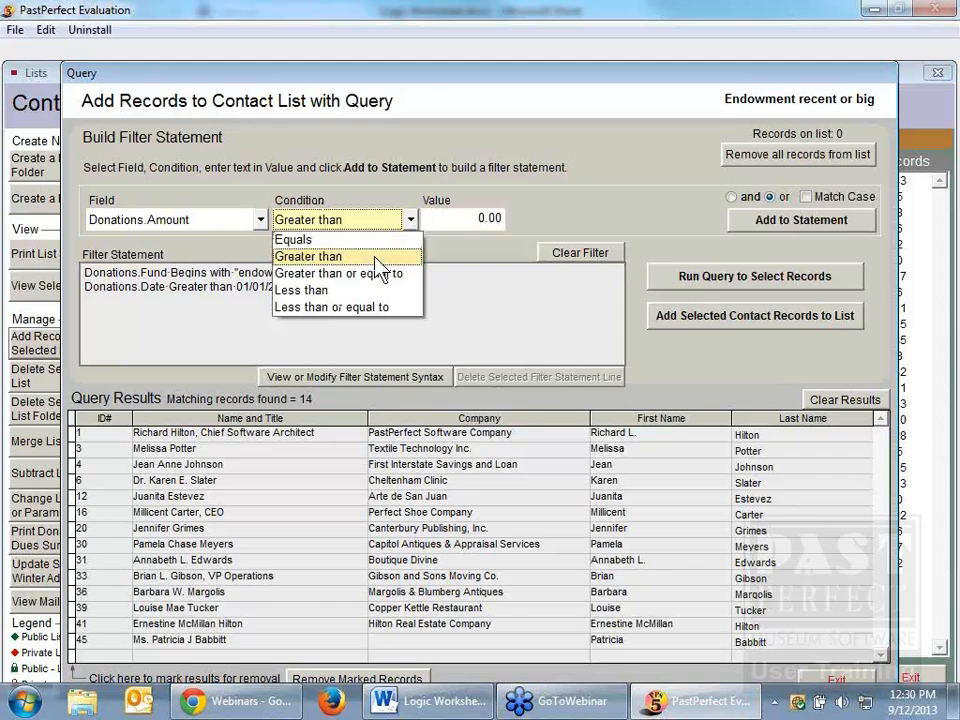
{"action": "left_click", "coordinate": [376, 257]}
{"action": "left_click", "coordinate": [484, 216]}
{"action": "left_click_drag", "start_coordinate": [484, 216], "coordinate": [426, 217]}
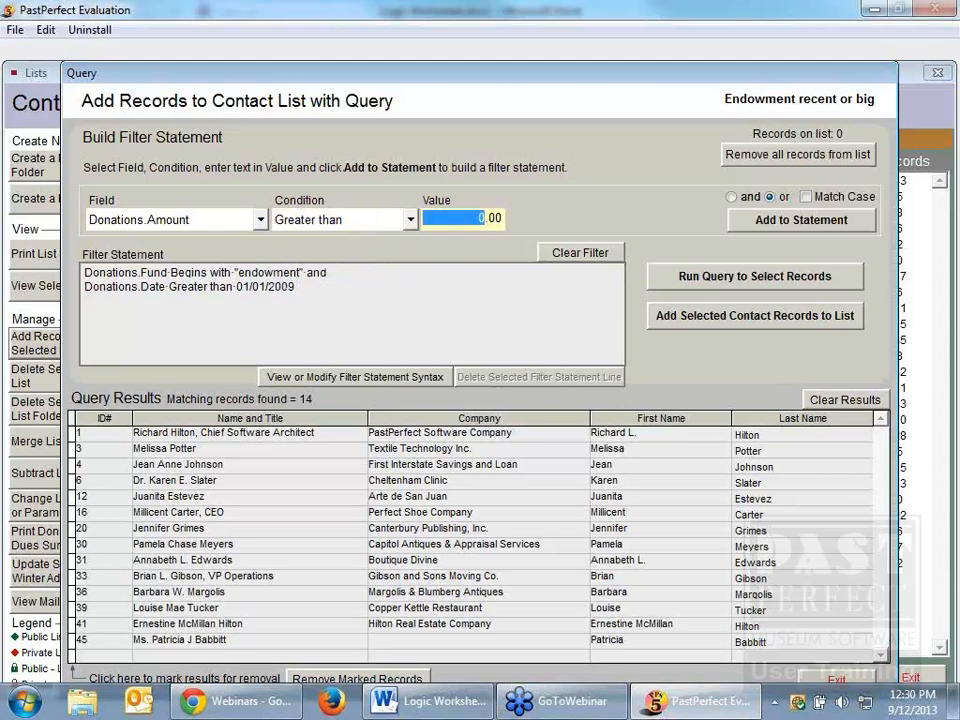
{"action": "type", "text": "500"}
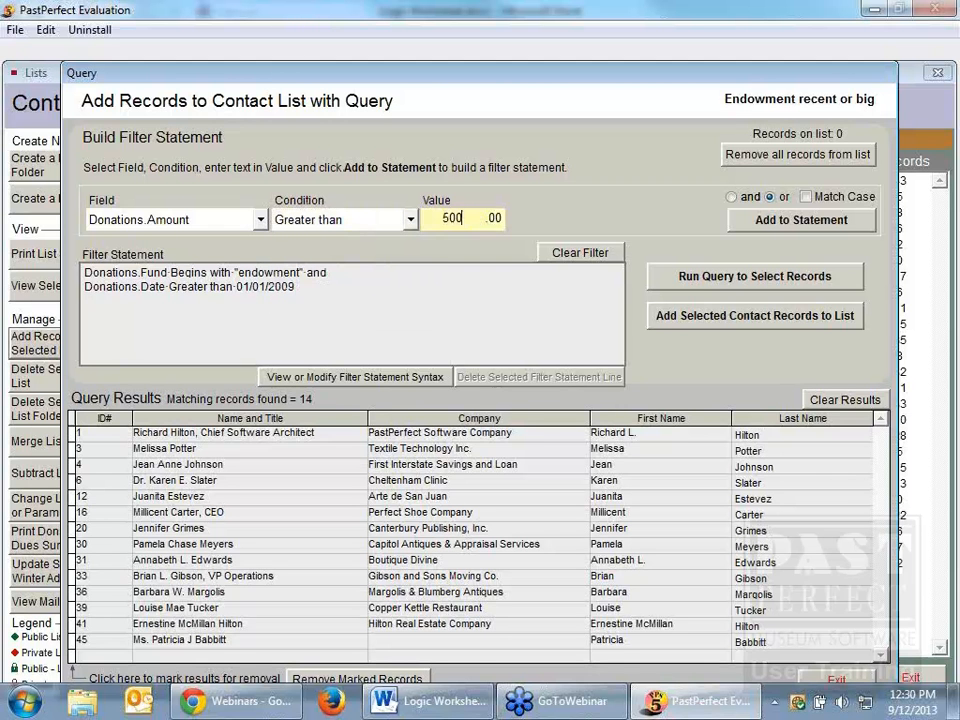
{"action": "double_click", "coordinate": [466, 218]}
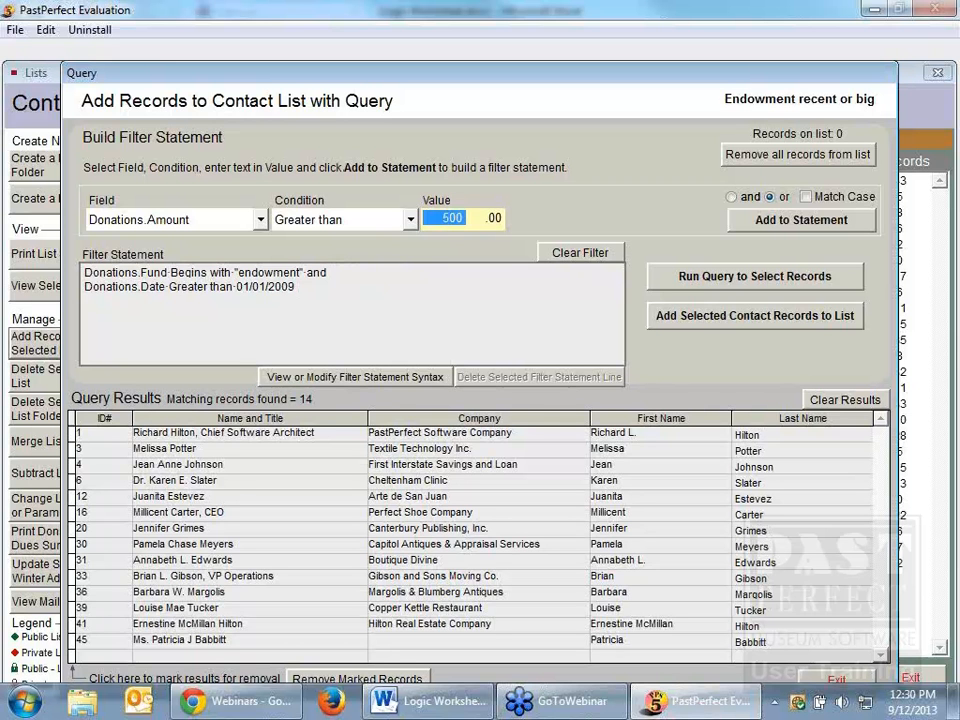
{"action": "type", "text": "499"}
{"action": "type", "text": ".99"}
{"action": "key", "text": "Tab"}
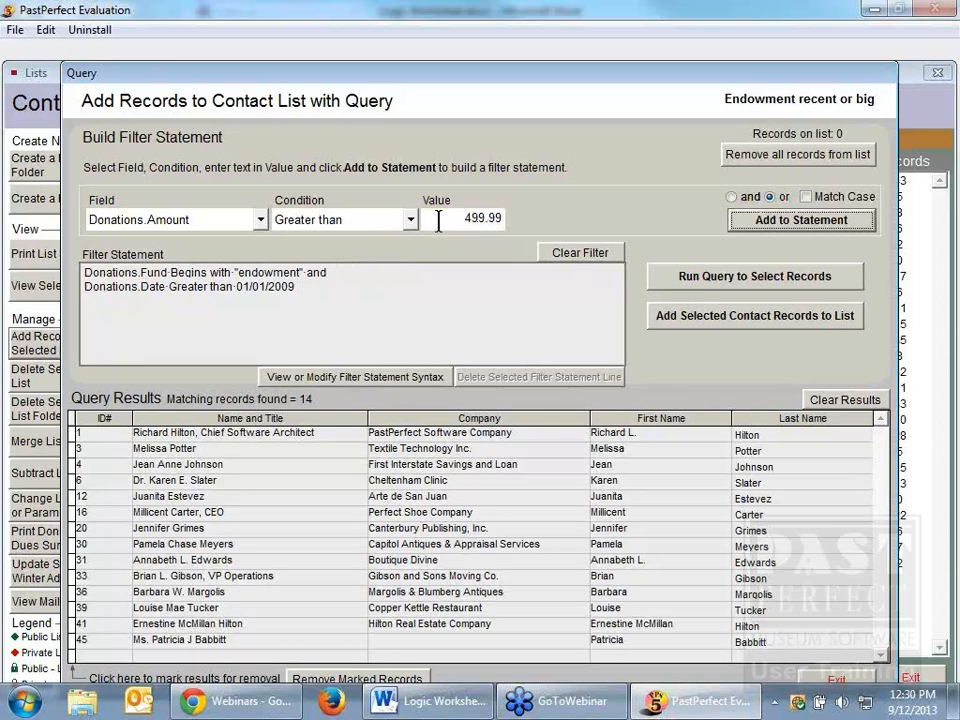
{"action": "left_click", "coordinate": [815, 228]}
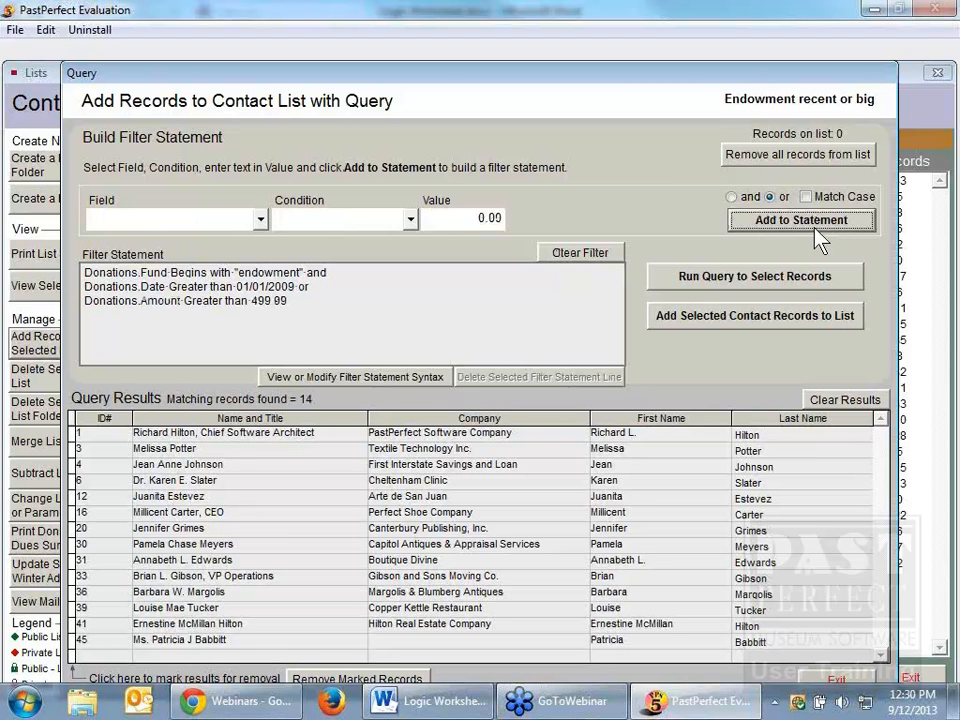
Step: Run the query and add the selected contact records to the "Endowment recent or big" list, closing the query
{"action": "left_click", "coordinate": [793, 278]}
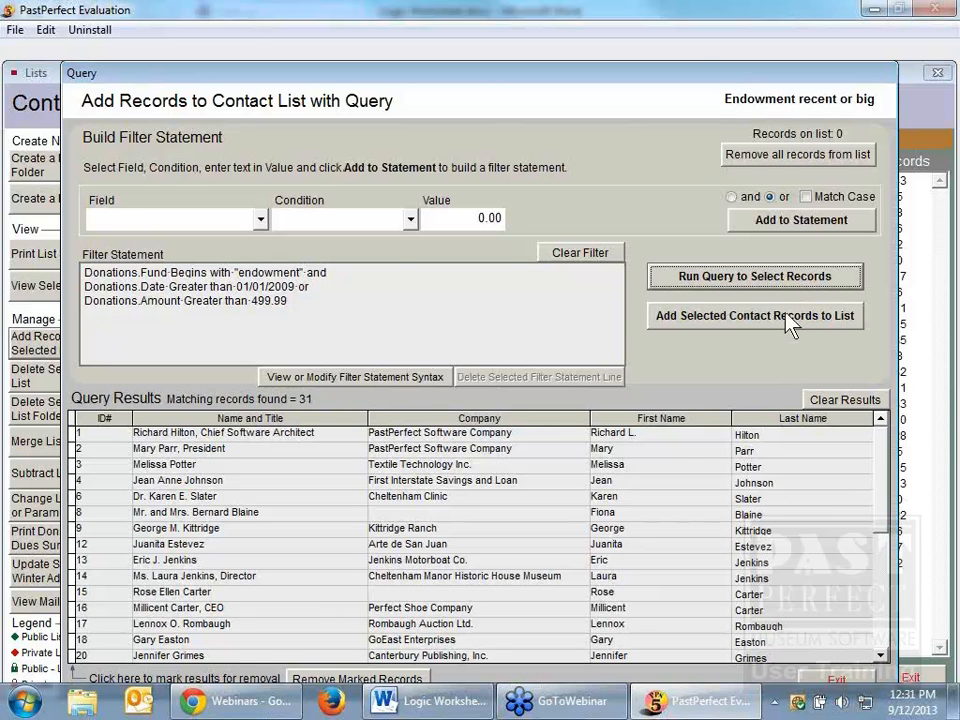
{"action": "left_click", "coordinate": [790, 318]}
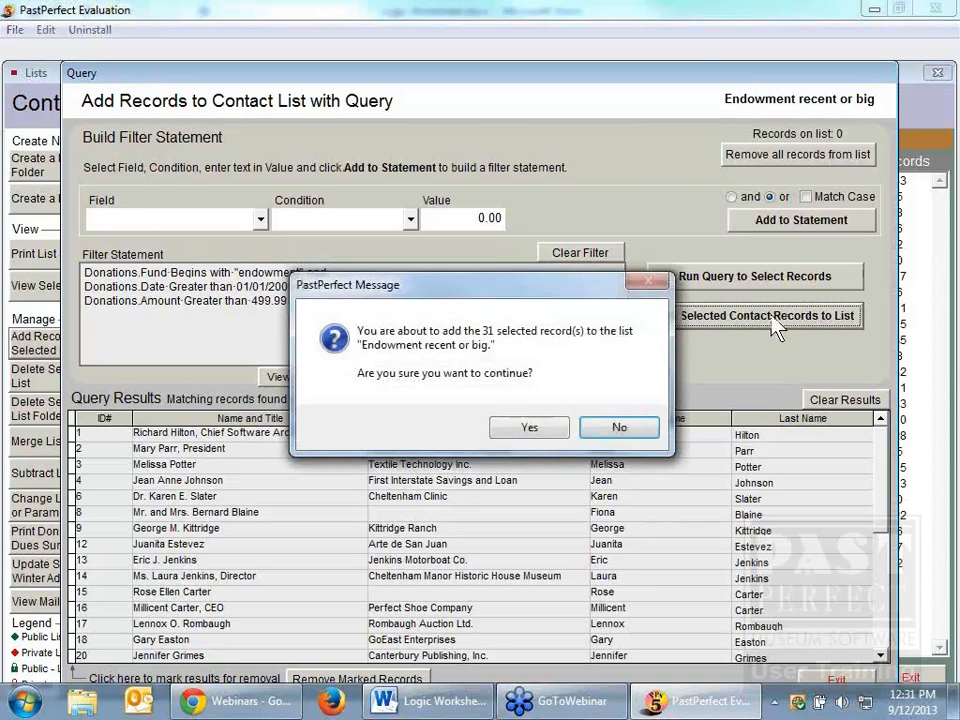
{"action": "left_click", "coordinate": [553, 424]}
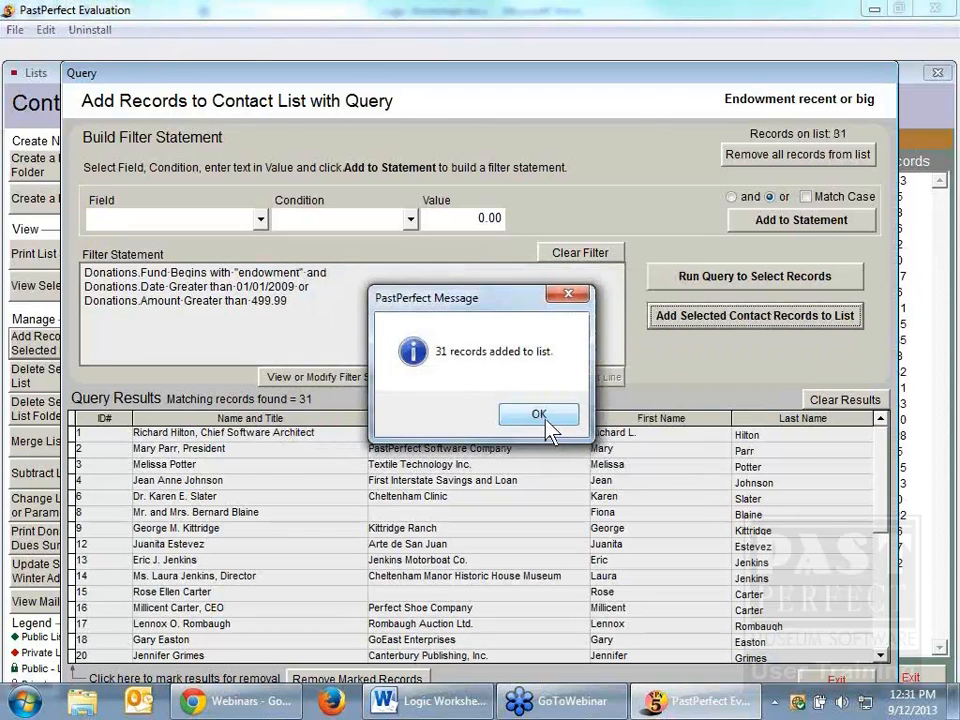
{"action": "left_click", "coordinate": [538, 414]}
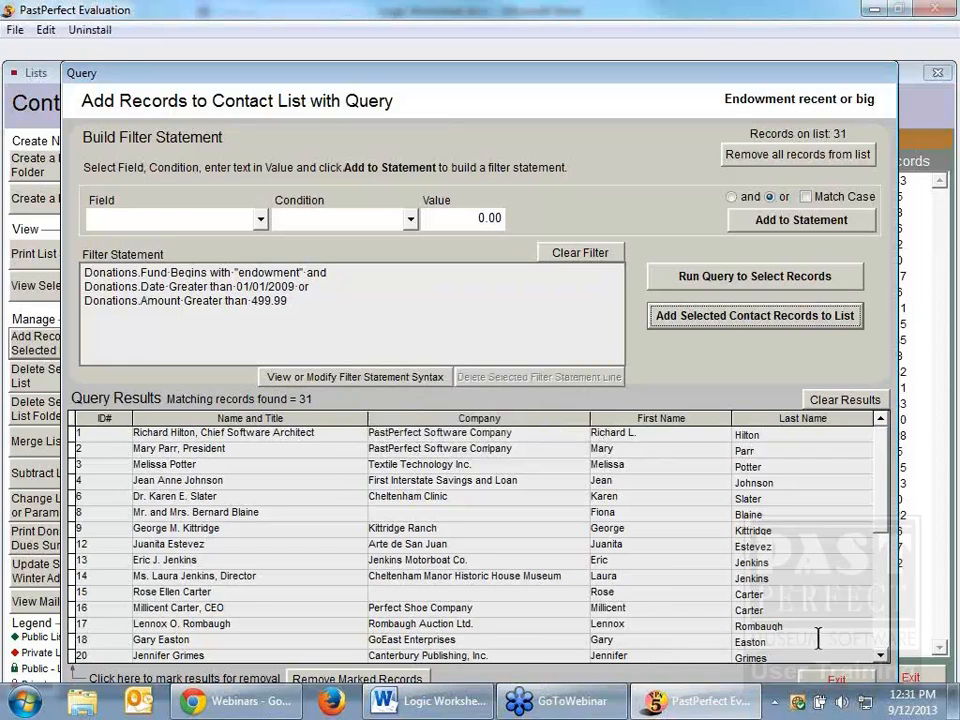
{"action": "left_click", "coordinate": [836, 680]}
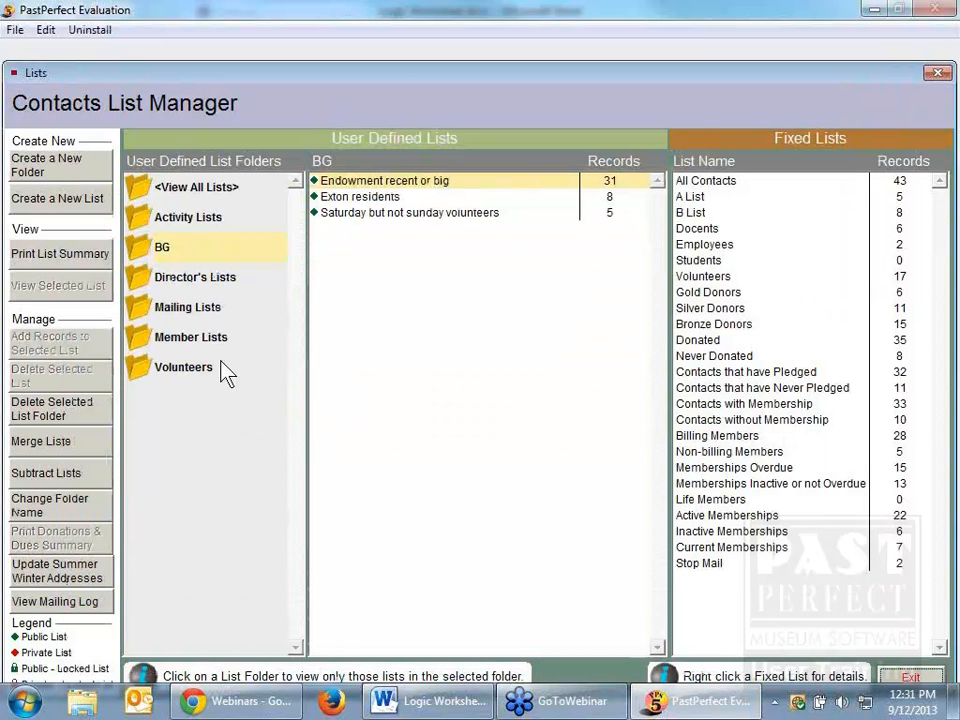
Step: Open the contact records of the "Endowment recent or big" list and examine the first contact's donation funds and dates
{"action": "double_click", "coordinate": [406, 182]}
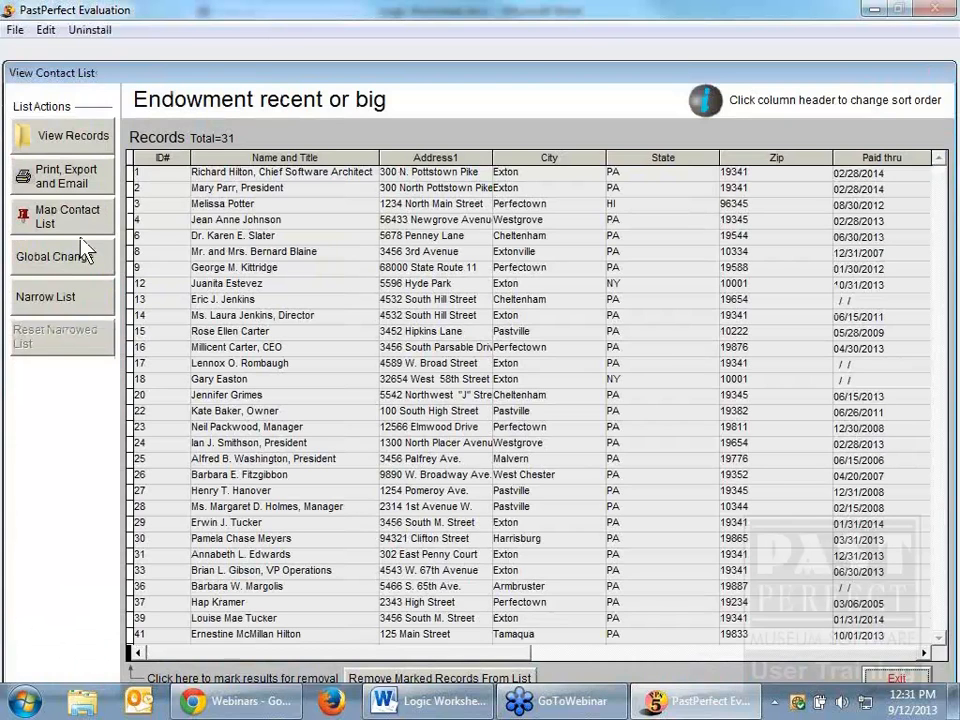
{"action": "left_click", "coordinate": [72, 137]}
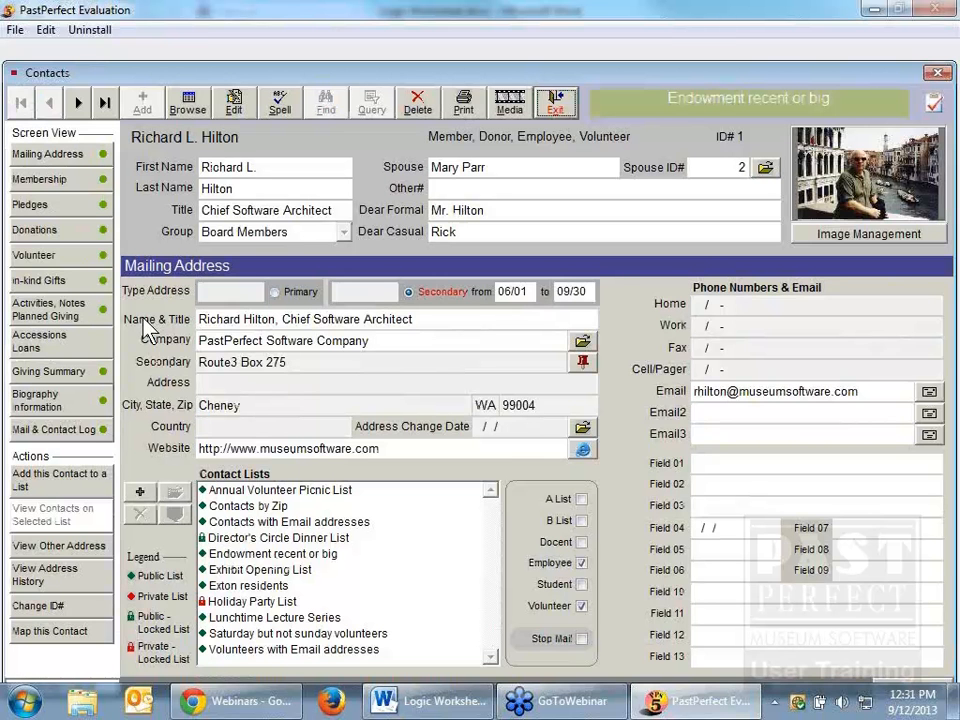
{"action": "left_click", "coordinate": [70, 230]}
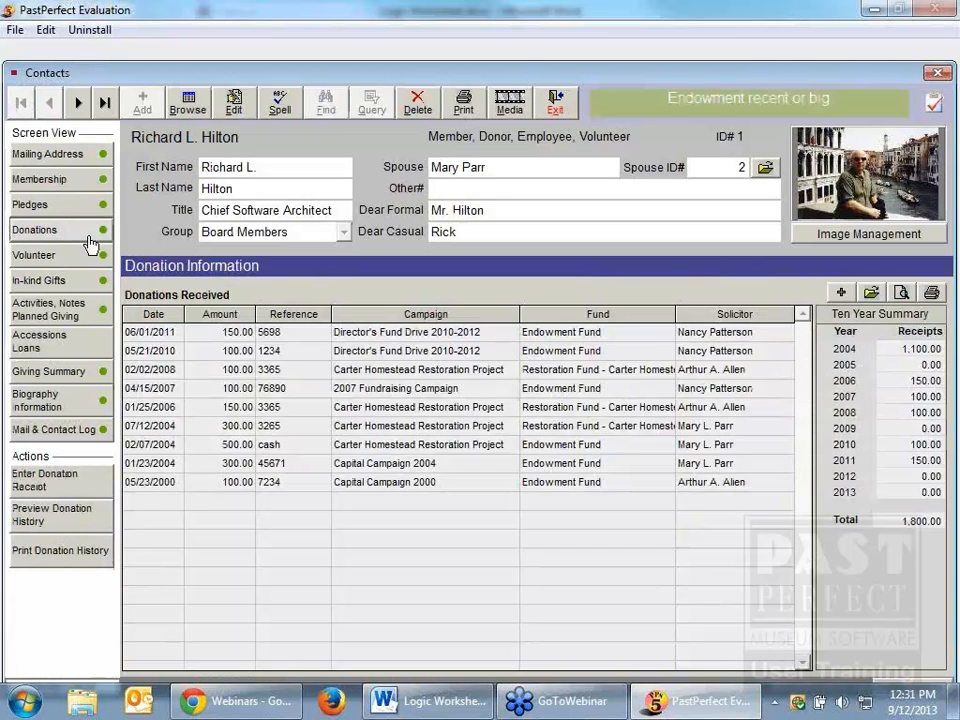
{"action": "left_click", "coordinate": [628, 331]}
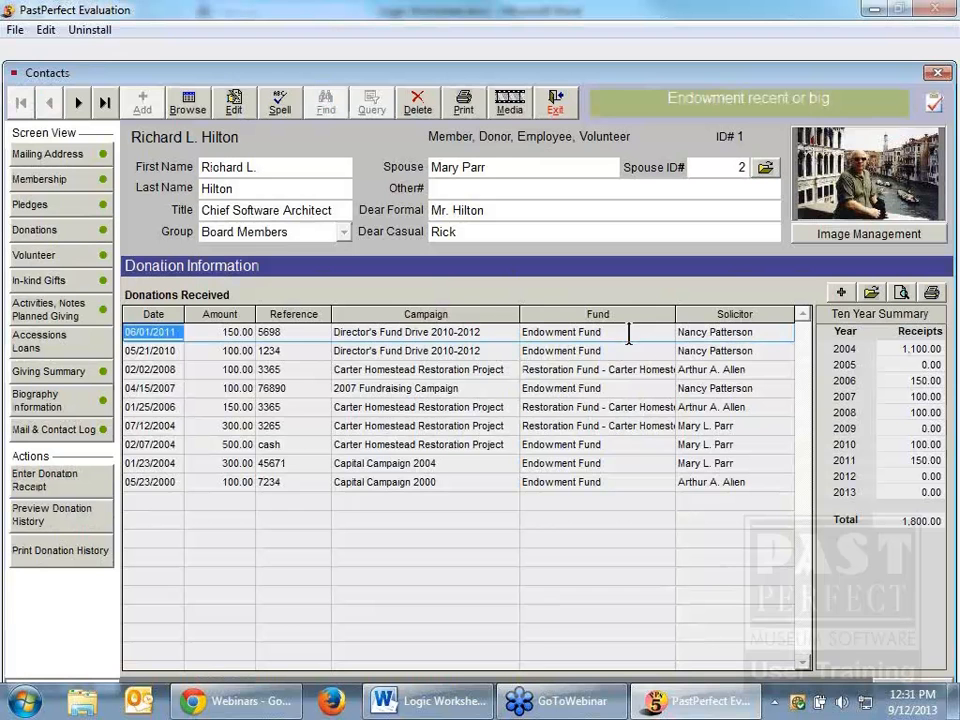
{"action": "left_click", "coordinate": [179, 334]}
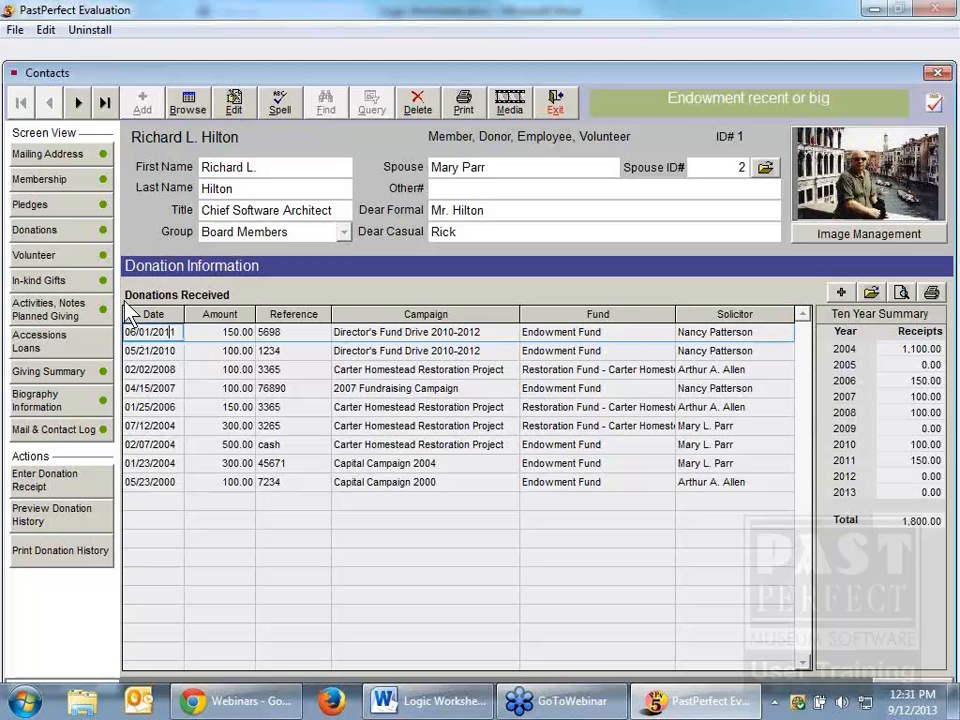
Step: Examine the second contact's donation amounts and funds, and return to the Contacts List Manager
{"action": "left_click", "coordinate": [78, 102]}
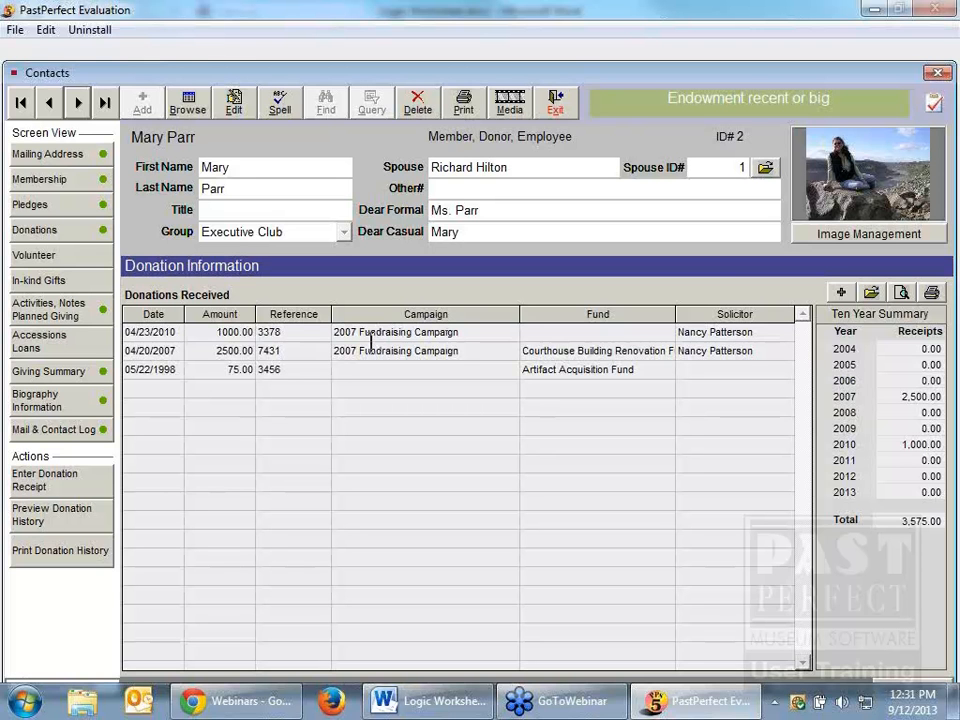
{"action": "left_click", "coordinate": [215, 333]}
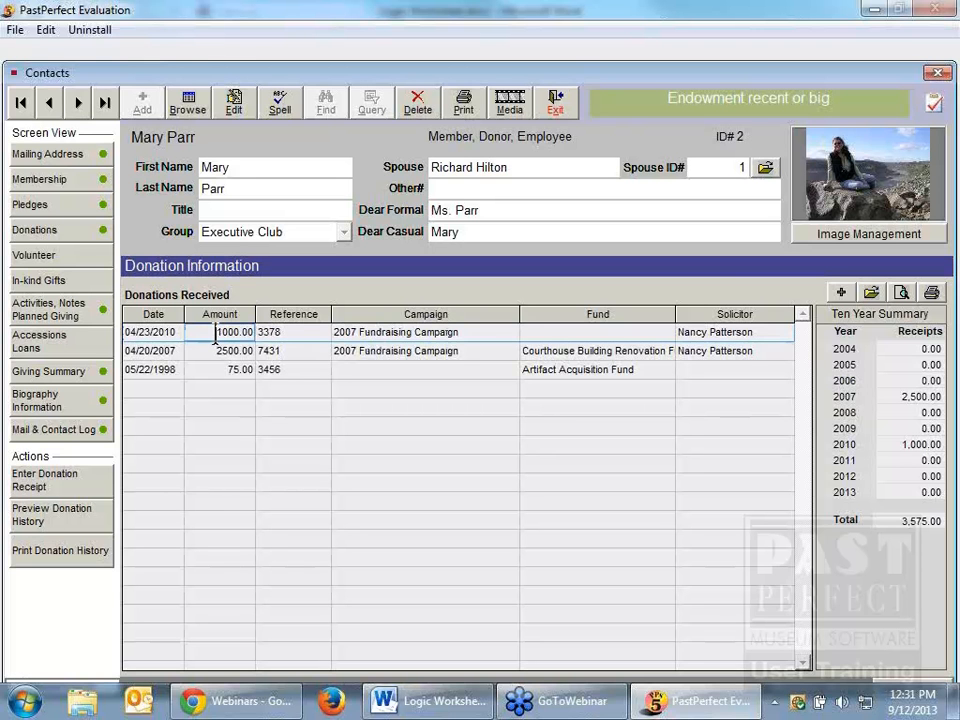
{"action": "left_click", "coordinate": [211, 347]}
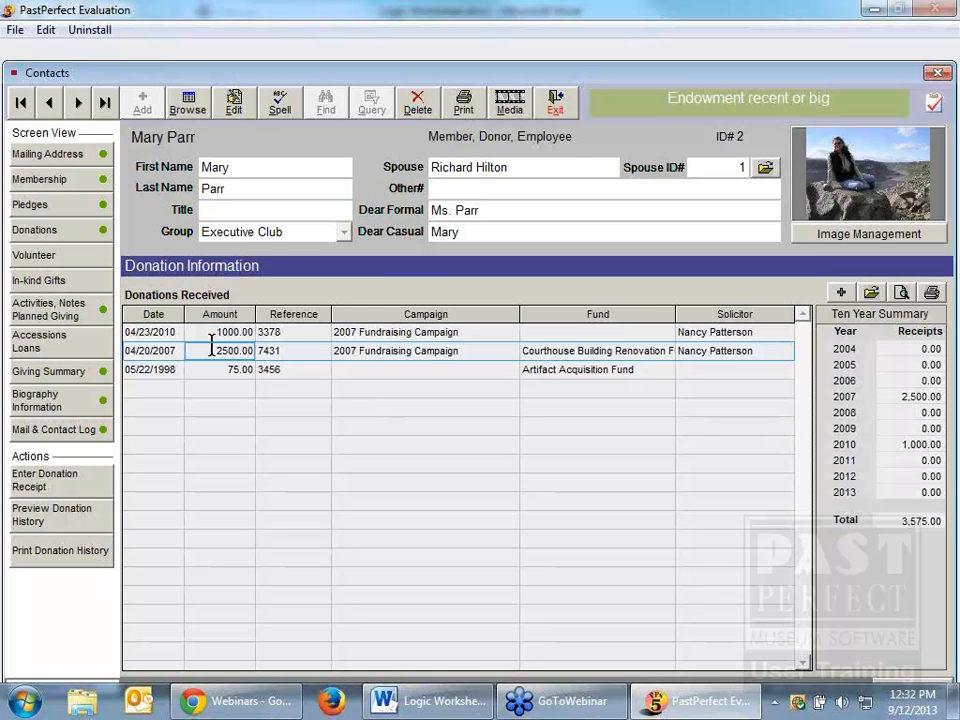
{"action": "left_click", "coordinate": [555, 103]}
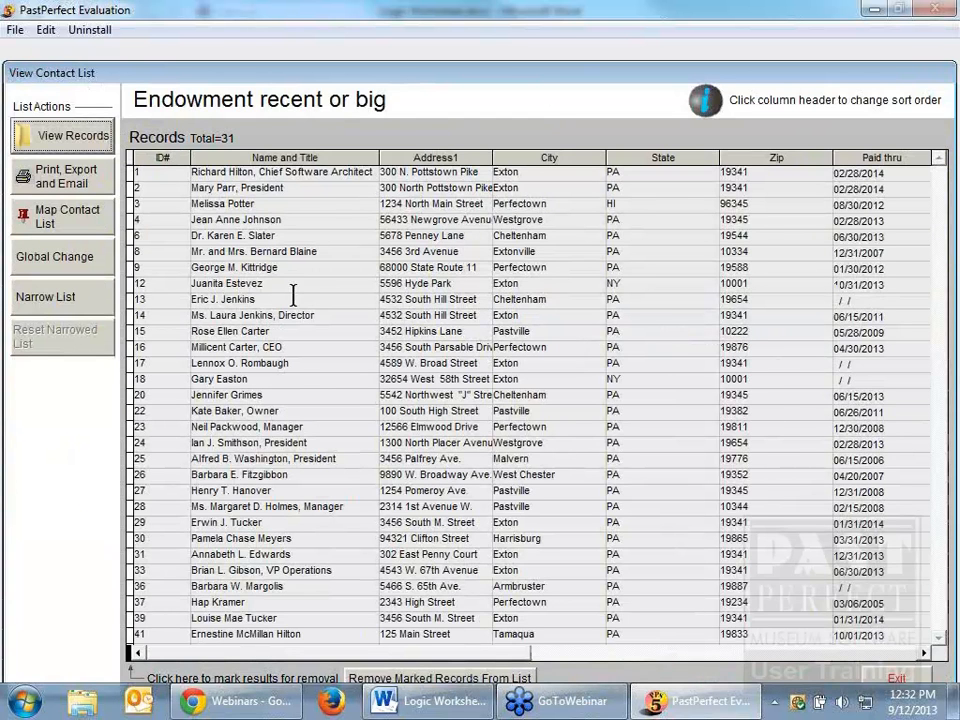
{"action": "left_click", "coordinate": [896, 679]}
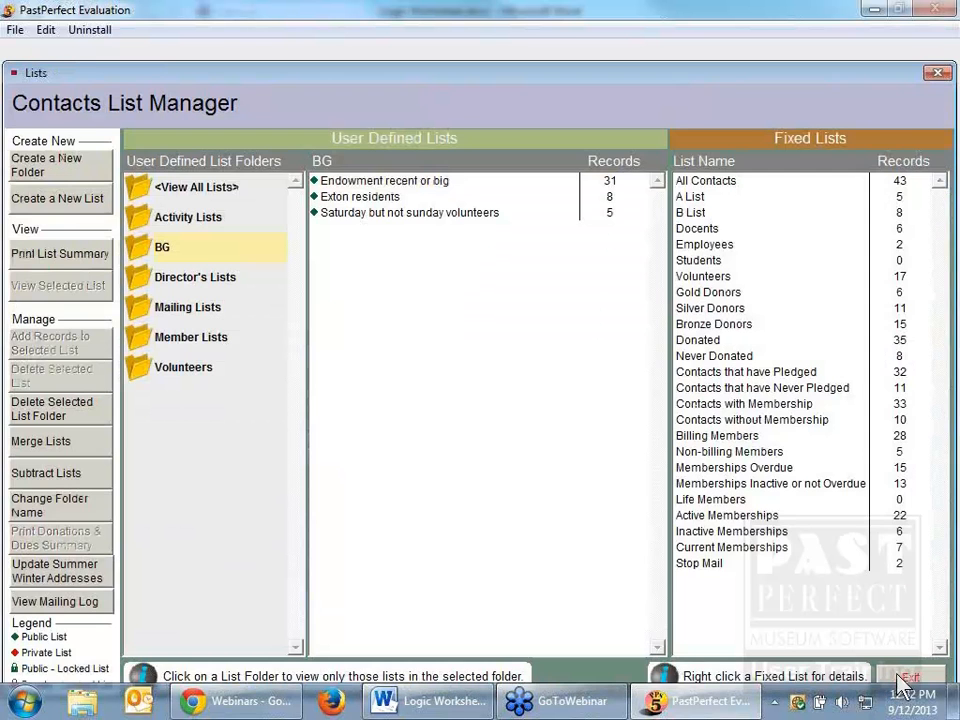
Step: Reopen the add-records query for the "Endowment recent or big" list and inspect the and/or operators in its actual filter syntax
{"action": "left_click", "coordinate": [415, 182]}
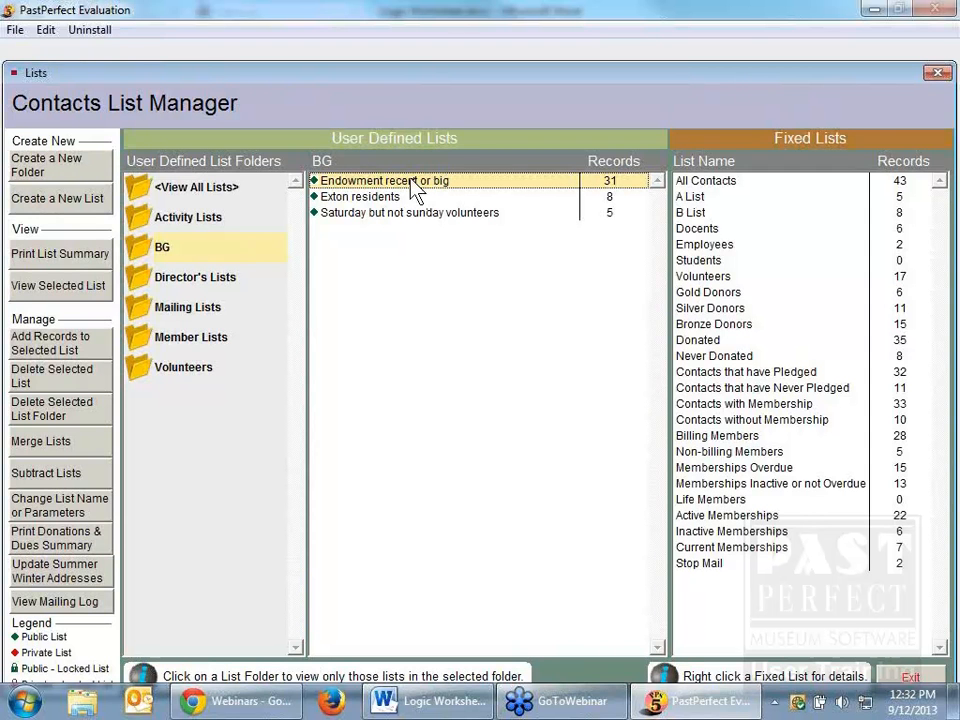
{"action": "left_click", "coordinate": [60, 343]}
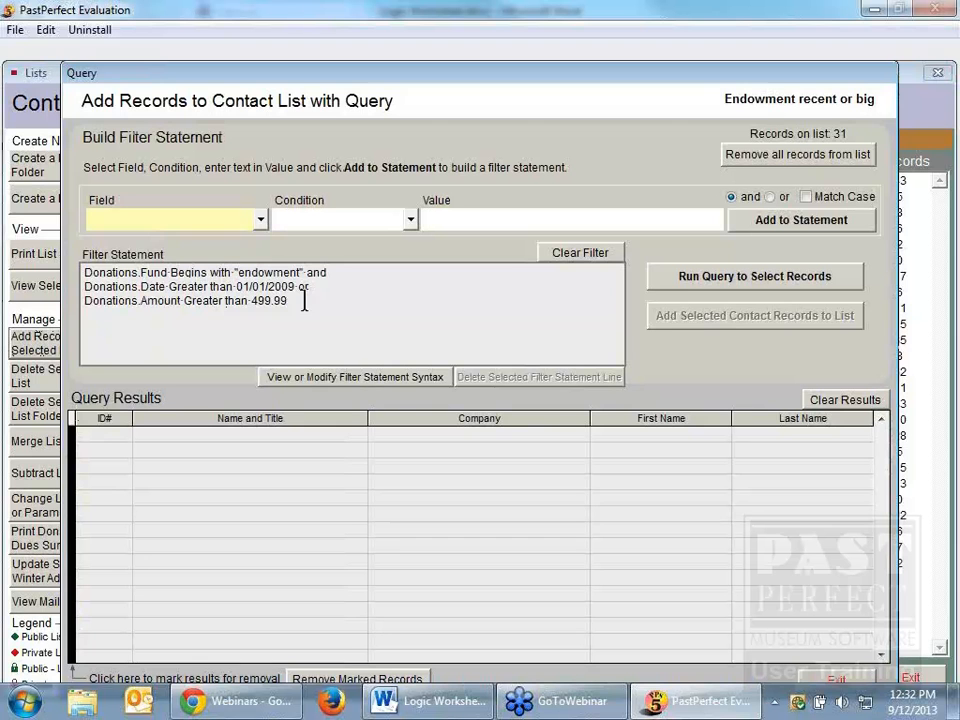
{"action": "left_click", "coordinate": [359, 377]}
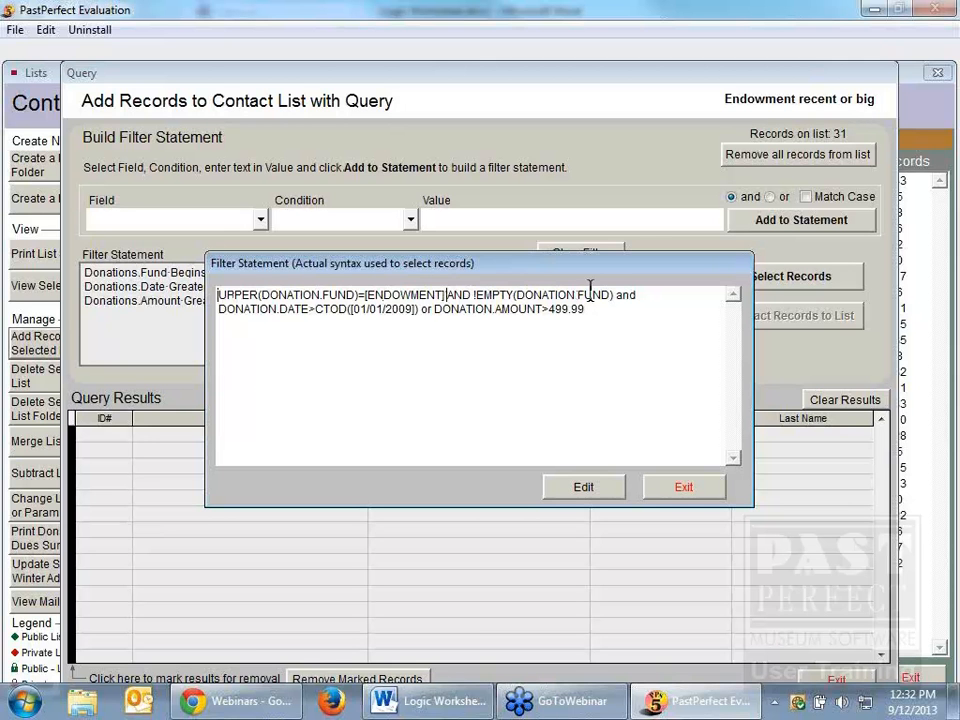
{"action": "left_click_drag", "start_coordinate": [617, 296], "coordinate": [541, 296]}
{"action": "double_click", "coordinate": [630, 296]}
{"action": "left_click", "coordinate": [433, 312]}
{"action": "left_click_drag", "start_coordinate": [433, 312], "coordinate": [419, 311]}
Step: Enclose the "DONATION.DATE or DONATION.AMOUNT" conditions in parentheses in the filter syntax, save it, and run the query
{"action": "left_click", "coordinate": [593, 490]}
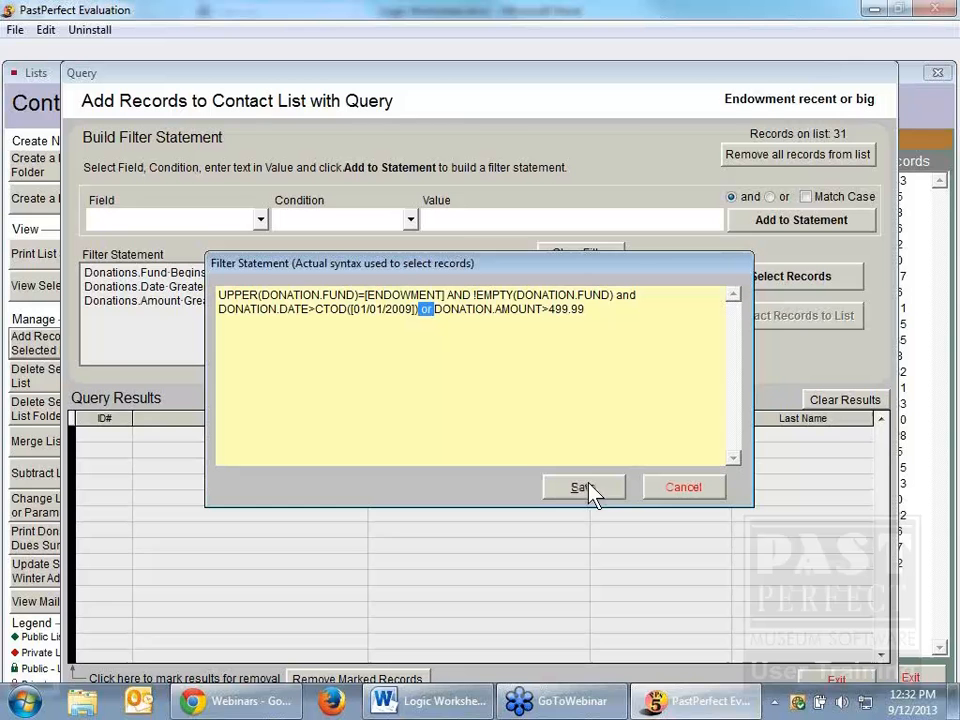
{"action": "left_click", "coordinate": [594, 309]}
{"action": "type", "text": ")"}
{"action": "left_click", "coordinate": [221, 308]}
{"action": "type", "text": "("}
{"action": "left_click", "coordinate": [588, 492]}
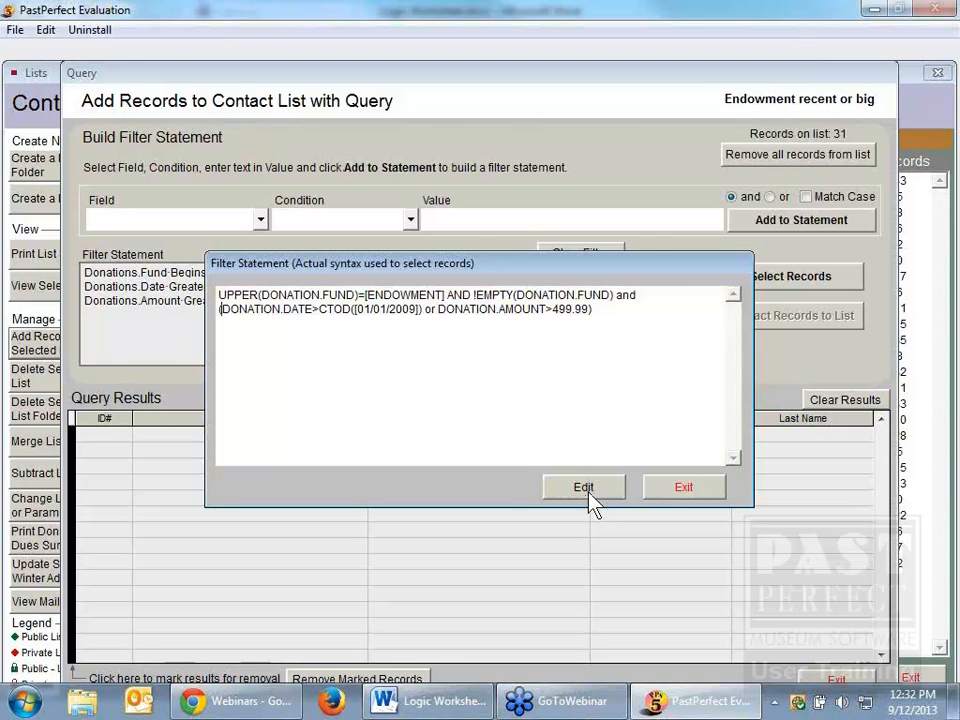
{"action": "left_click", "coordinate": [682, 488]}
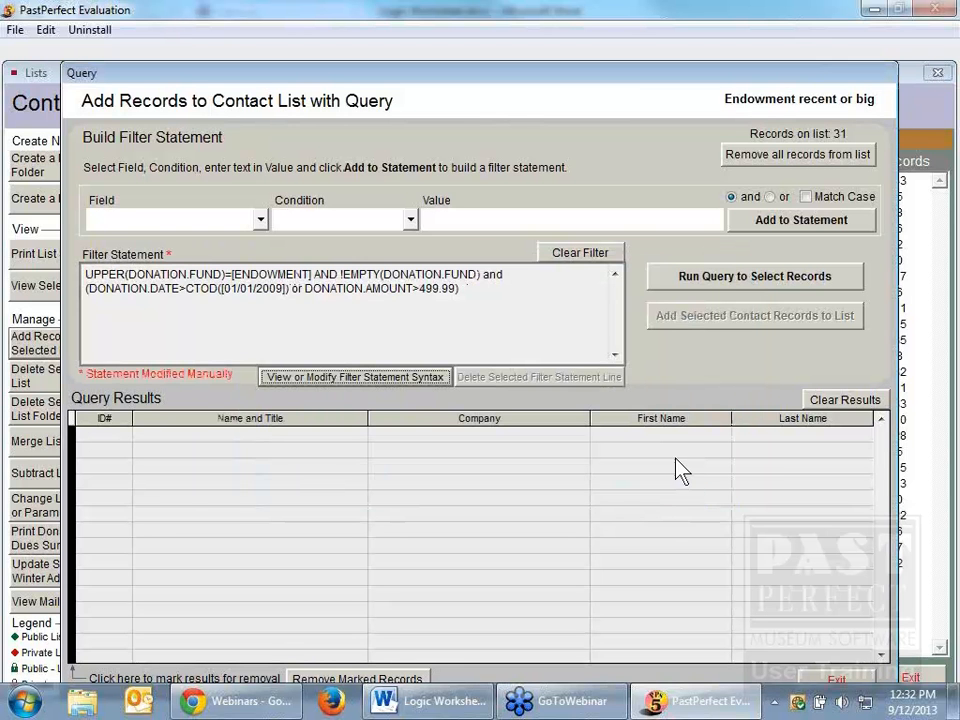
{"action": "left_click", "coordinate": [722, 292]}
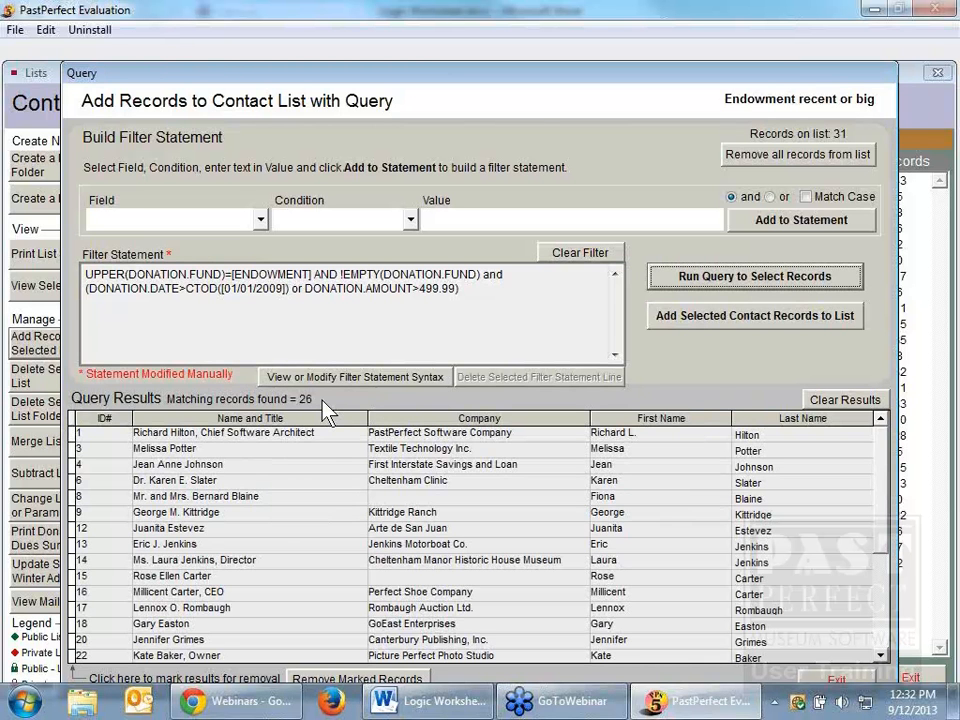
Step: Try to add the query's matching contact records to the existing "Endowment recent or big" list without clearing it first
{"action": "left_click", "coordinate": [196, 450]}
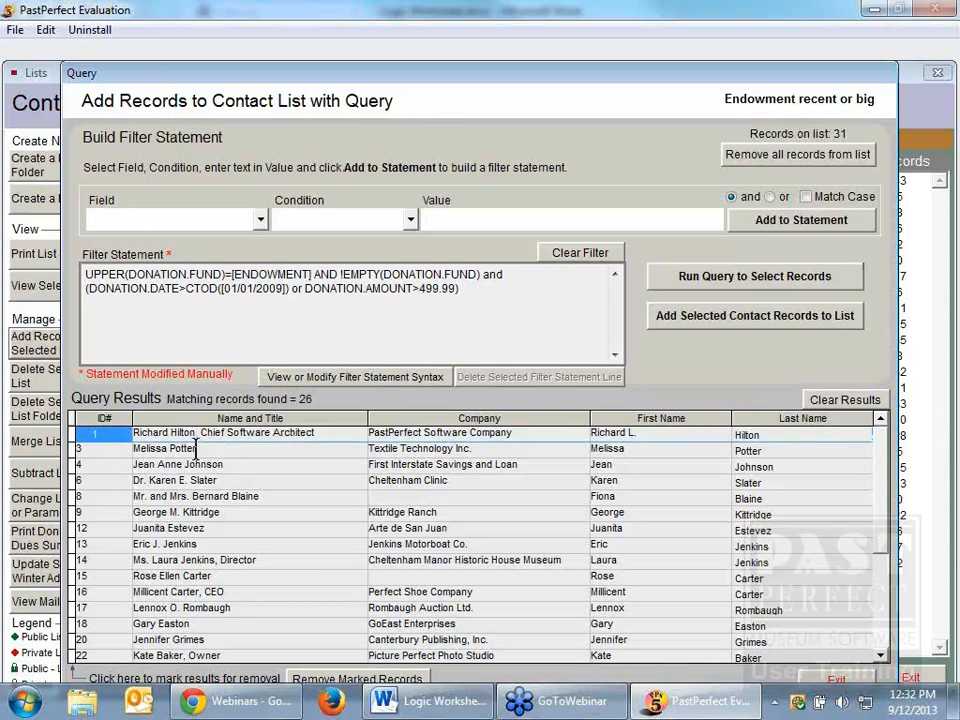
{"action": "left_click", "coordinate": [196, 450]}
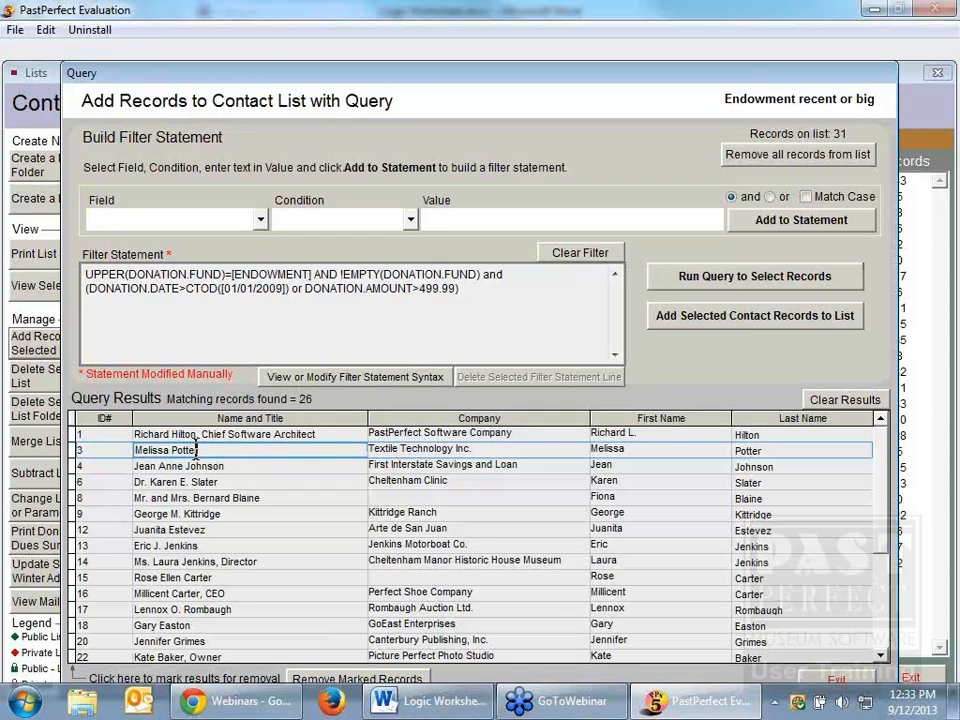
{"action": "left_click", "coordinate": [745, 316]}
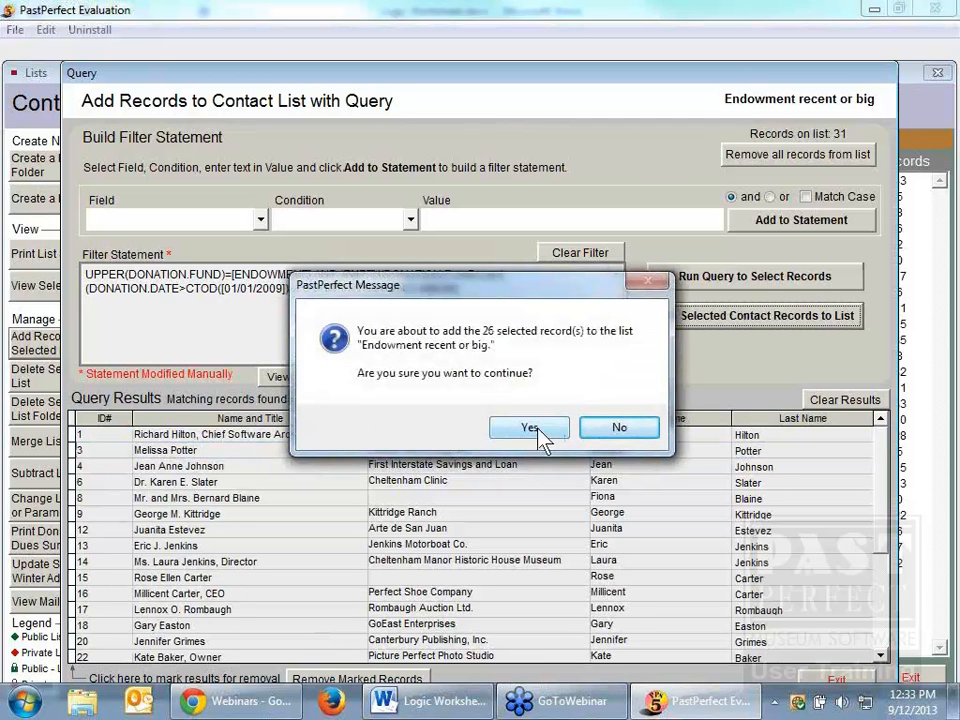
{"action": "left_click", "coordinate": [535, 429]}
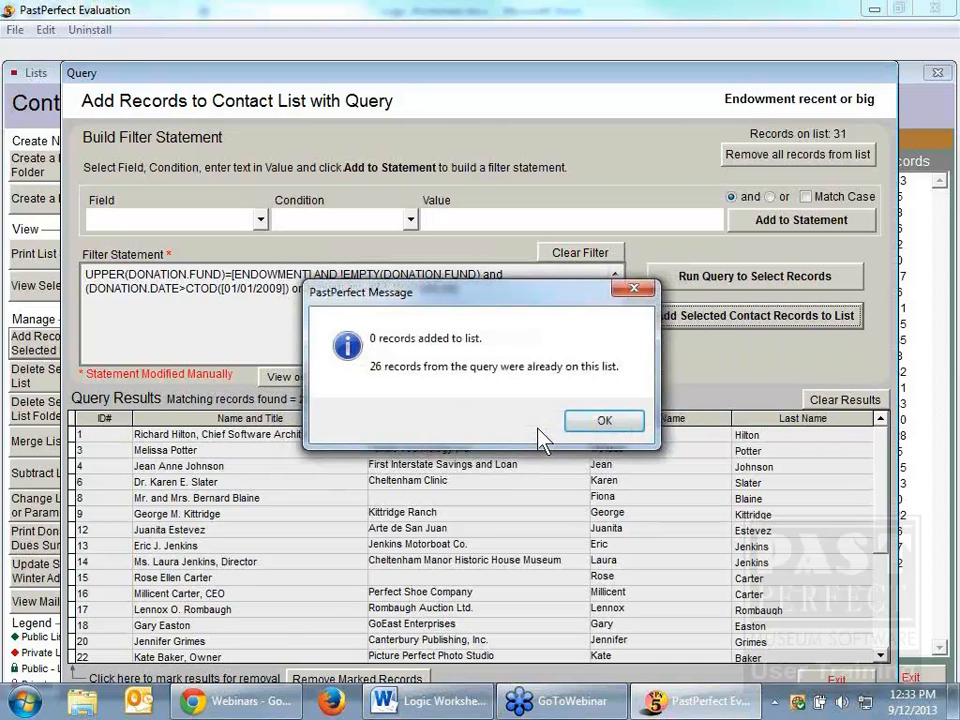
{"action": "left_click", "coordinate": [604, 421]}
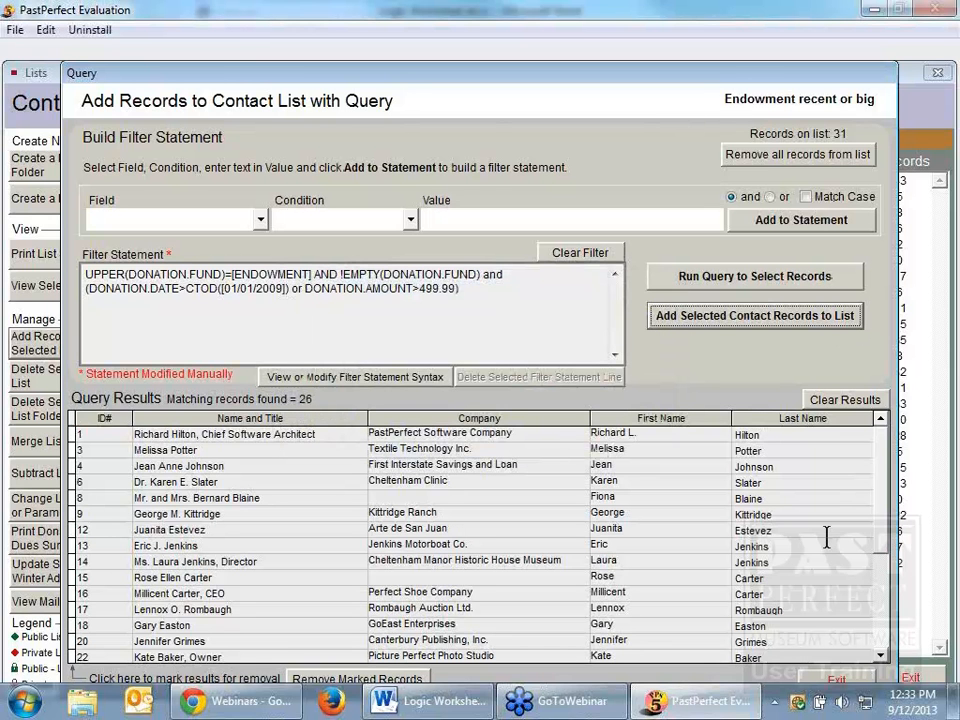
Step: Remove all existing records from the "Endowment recent or big" list
{"action": "left_click", "coordinate": [815, 156]}
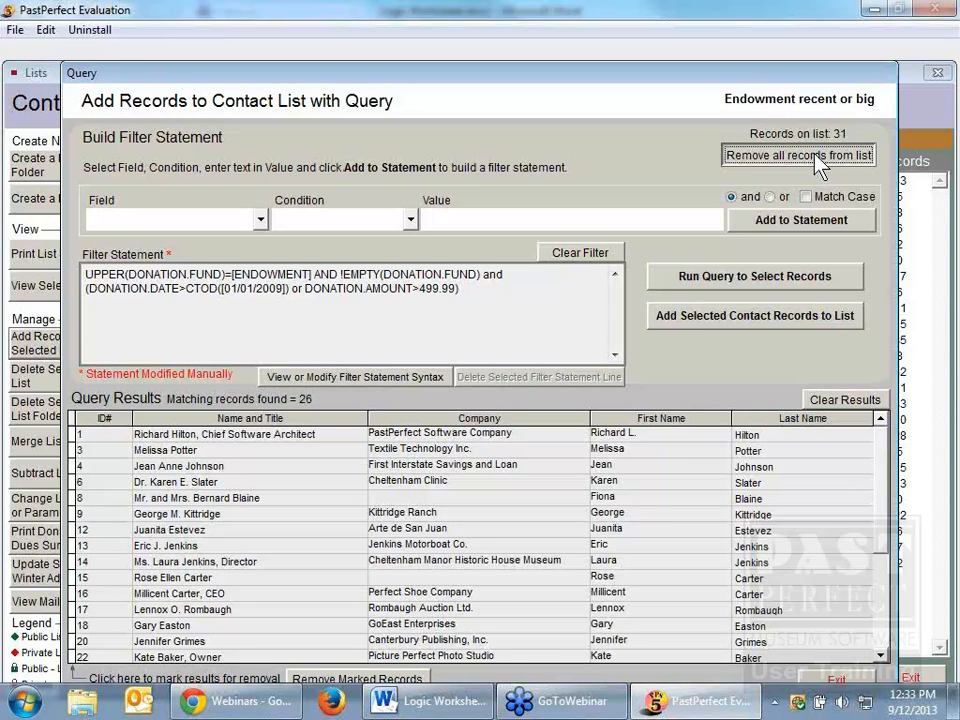
{"action": "left_click", "coordinate": [815, 156]}
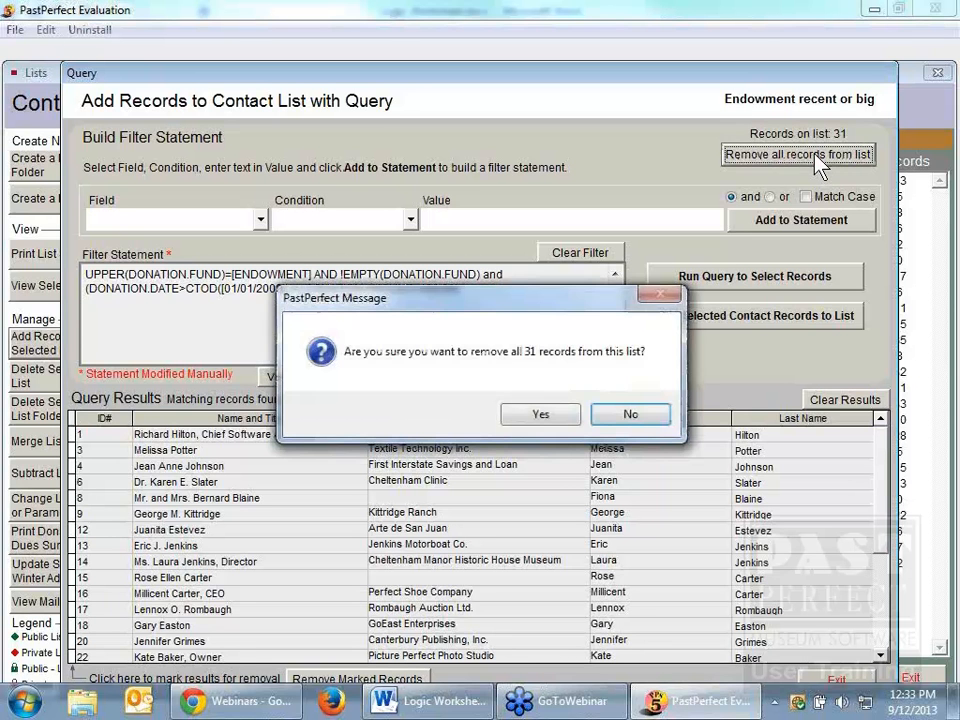
{"action": "left_click", "coordinate": [554, 412]}
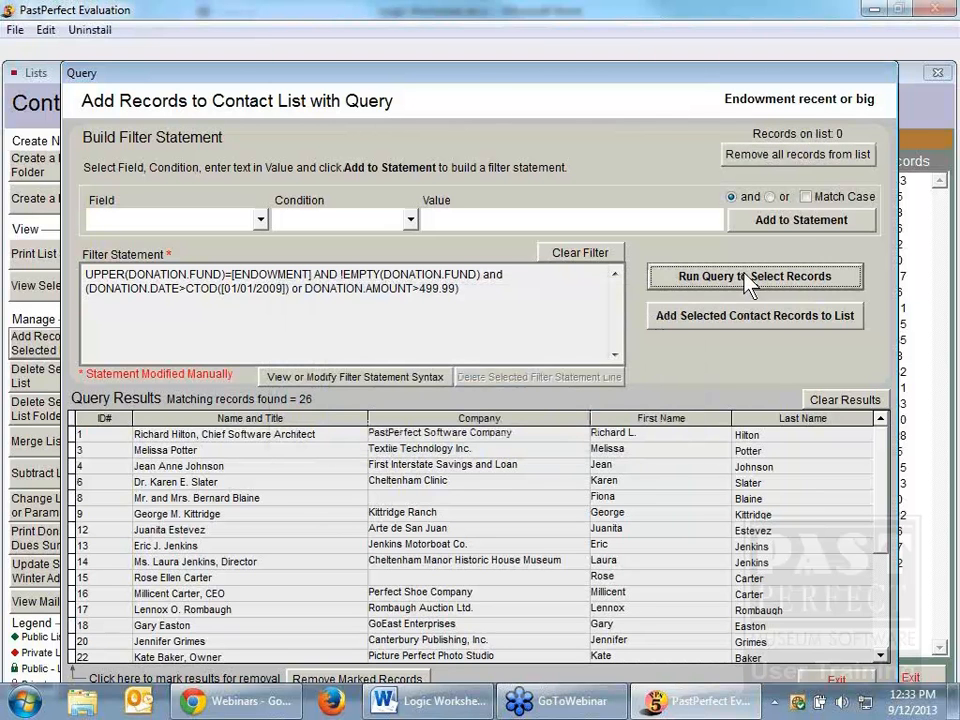
Step: Add the selected query records to the emptied "Endowment recent or big" list and return to the BG folder in the Contacts List Manager
{"action": "left_click", "coordinate": [744, 314]}
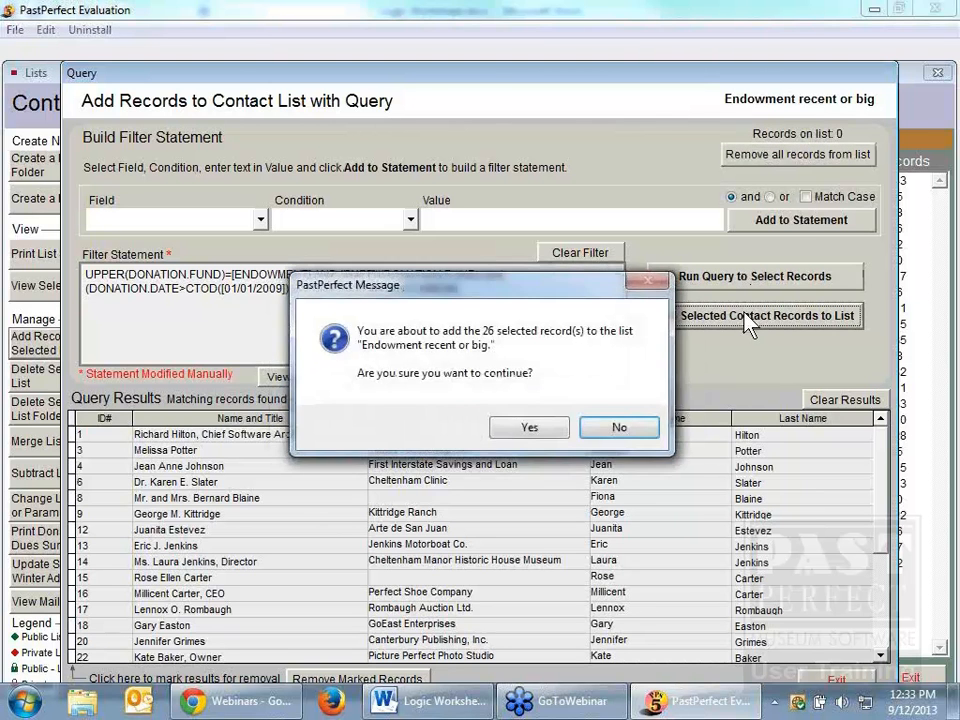
{"action": "left_click", "coordinate": [534, 432]}
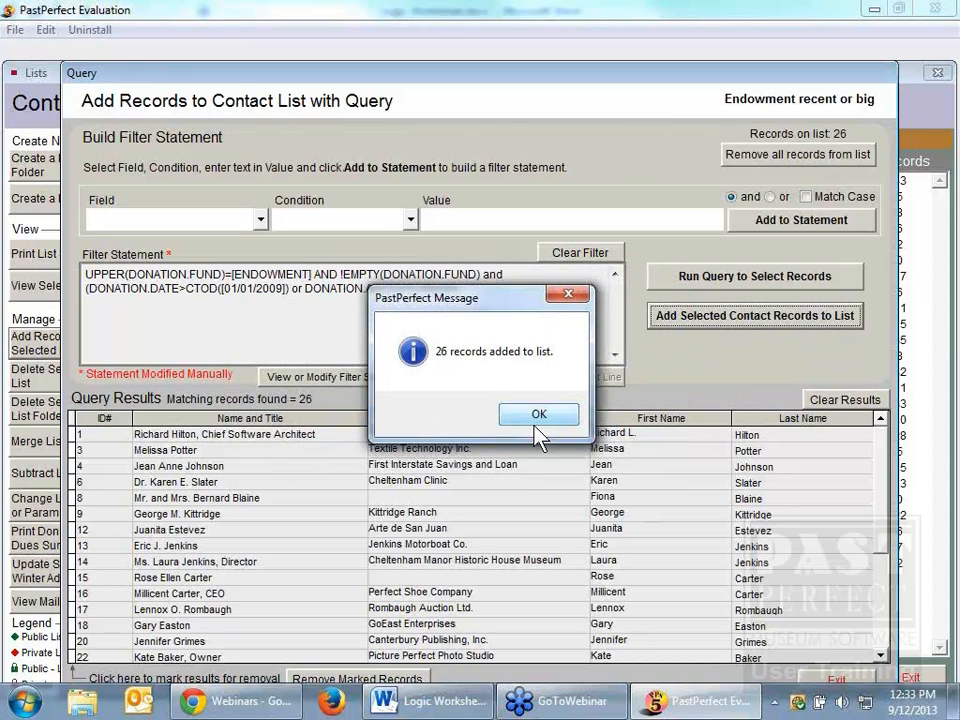
{"action": "left_click", "coordinate": [546, 416]}
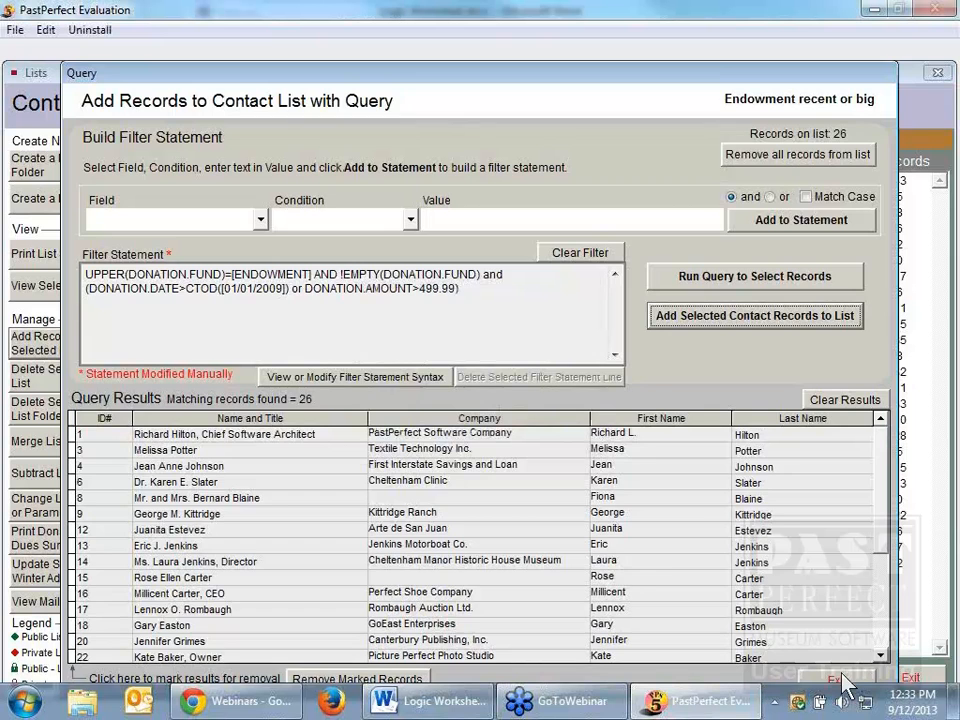
{"action": "left_click", "coordinate": [845, 683]}
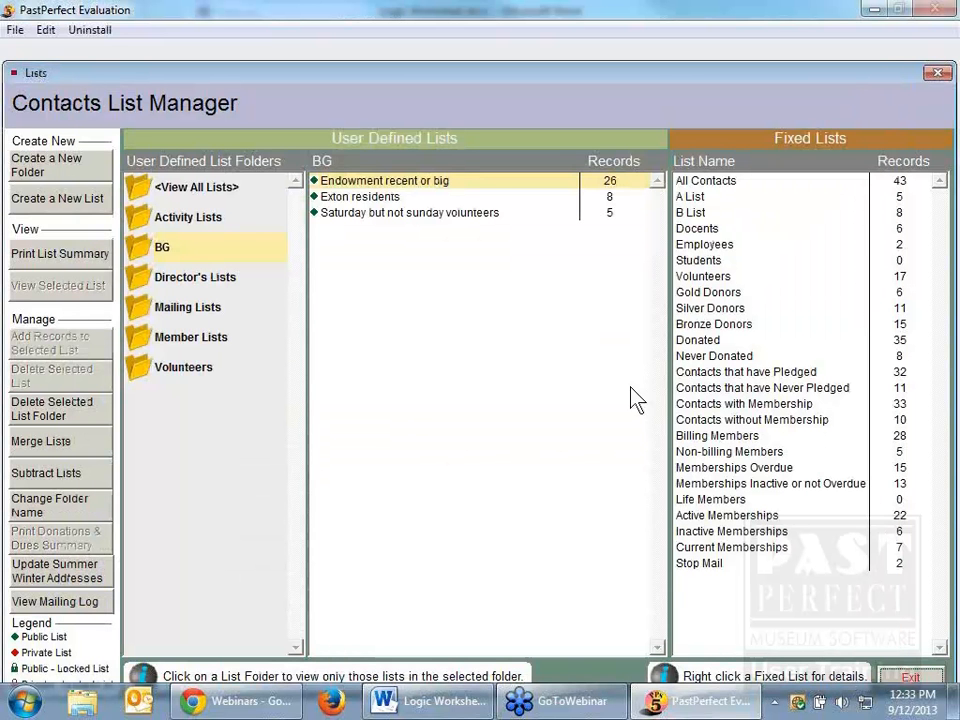
{"action": "left_click", "coordinate": [190, 250]}
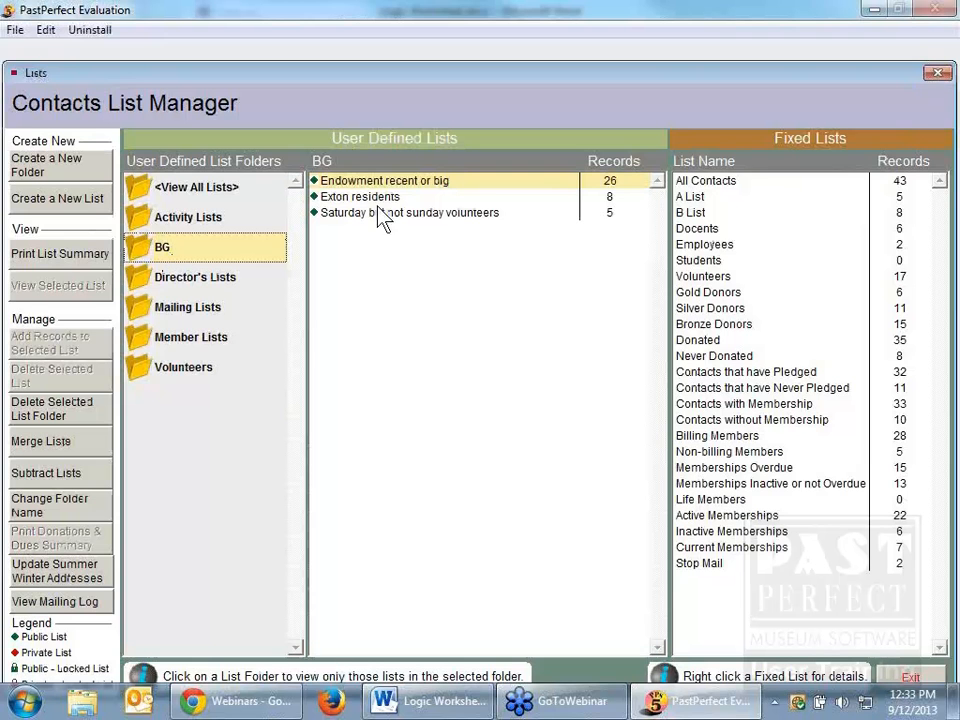